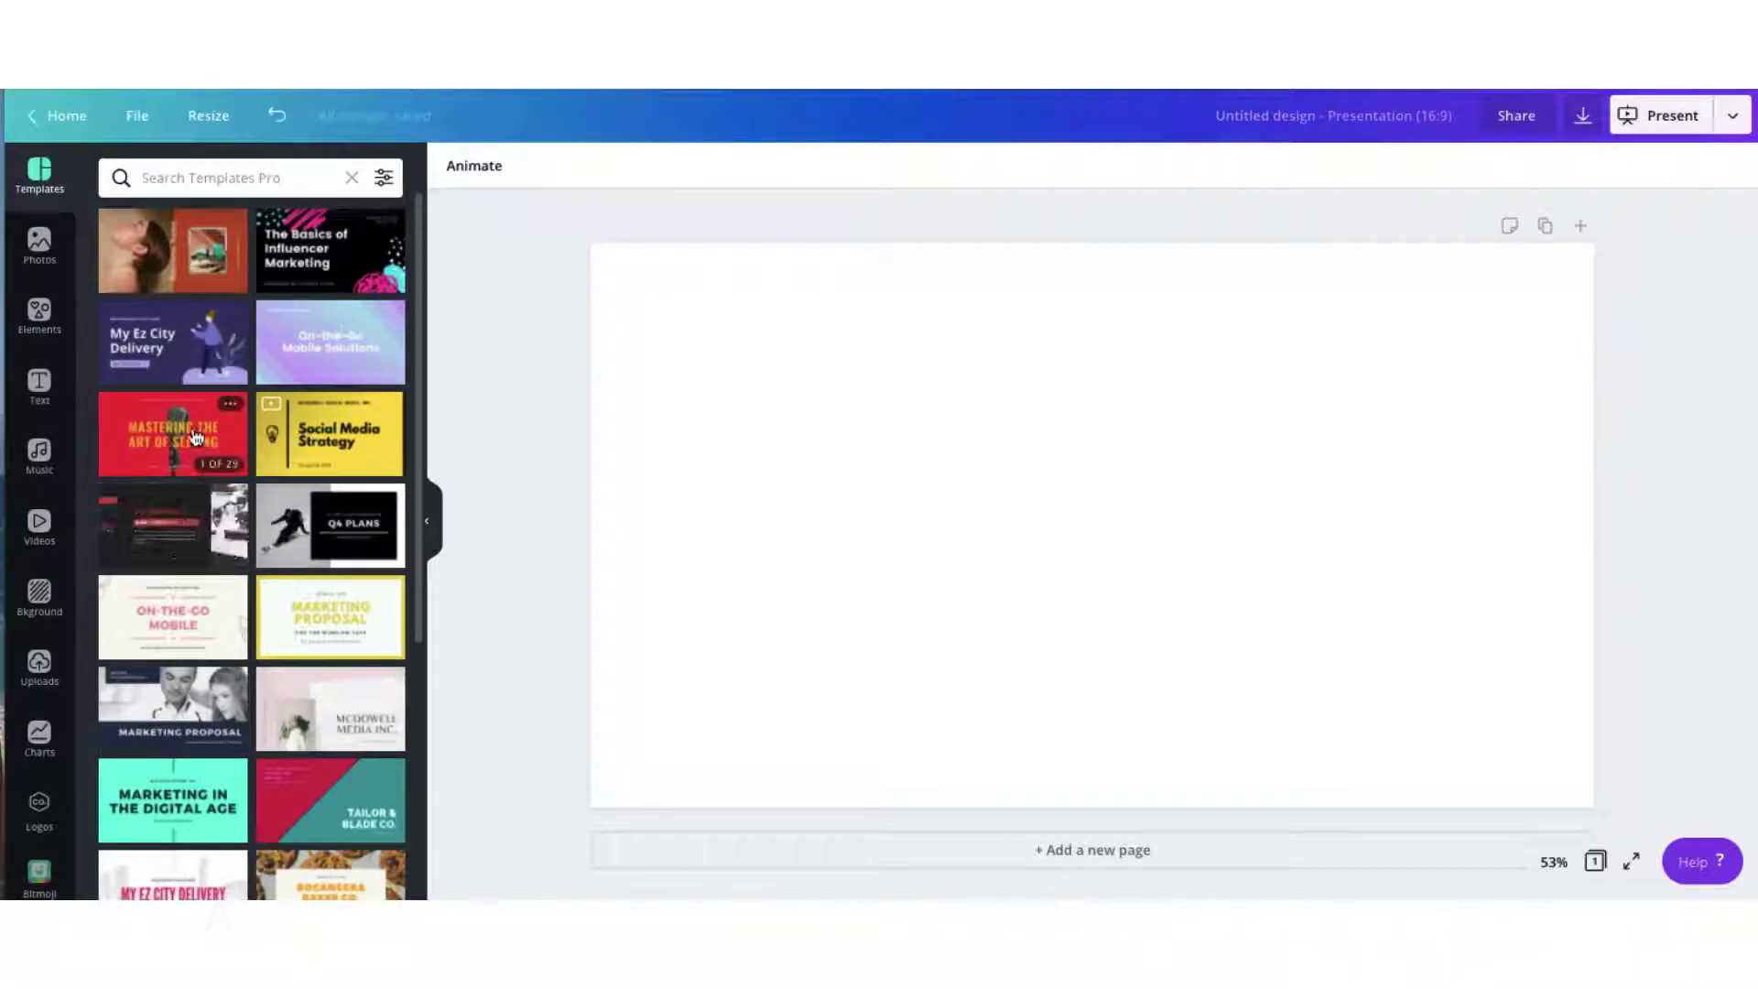
Step: Search the templates for "marketing presentation" and browse the results
left_click(202, 178)
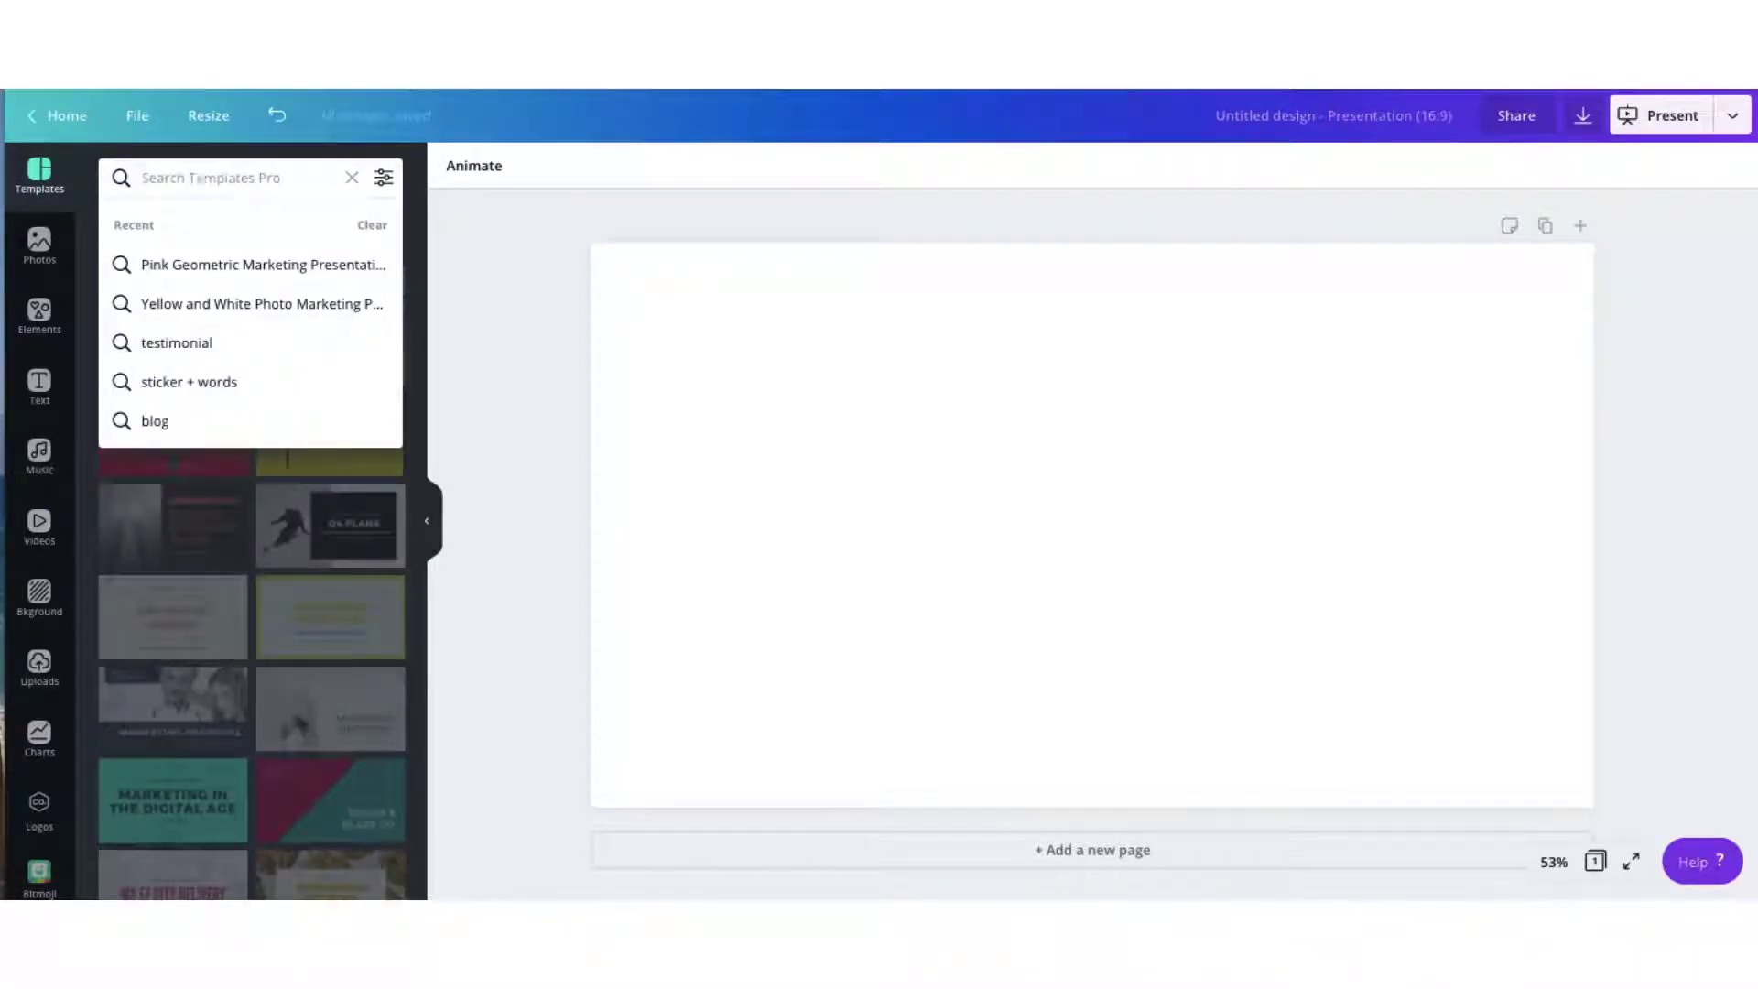
type("marketing presentatio")
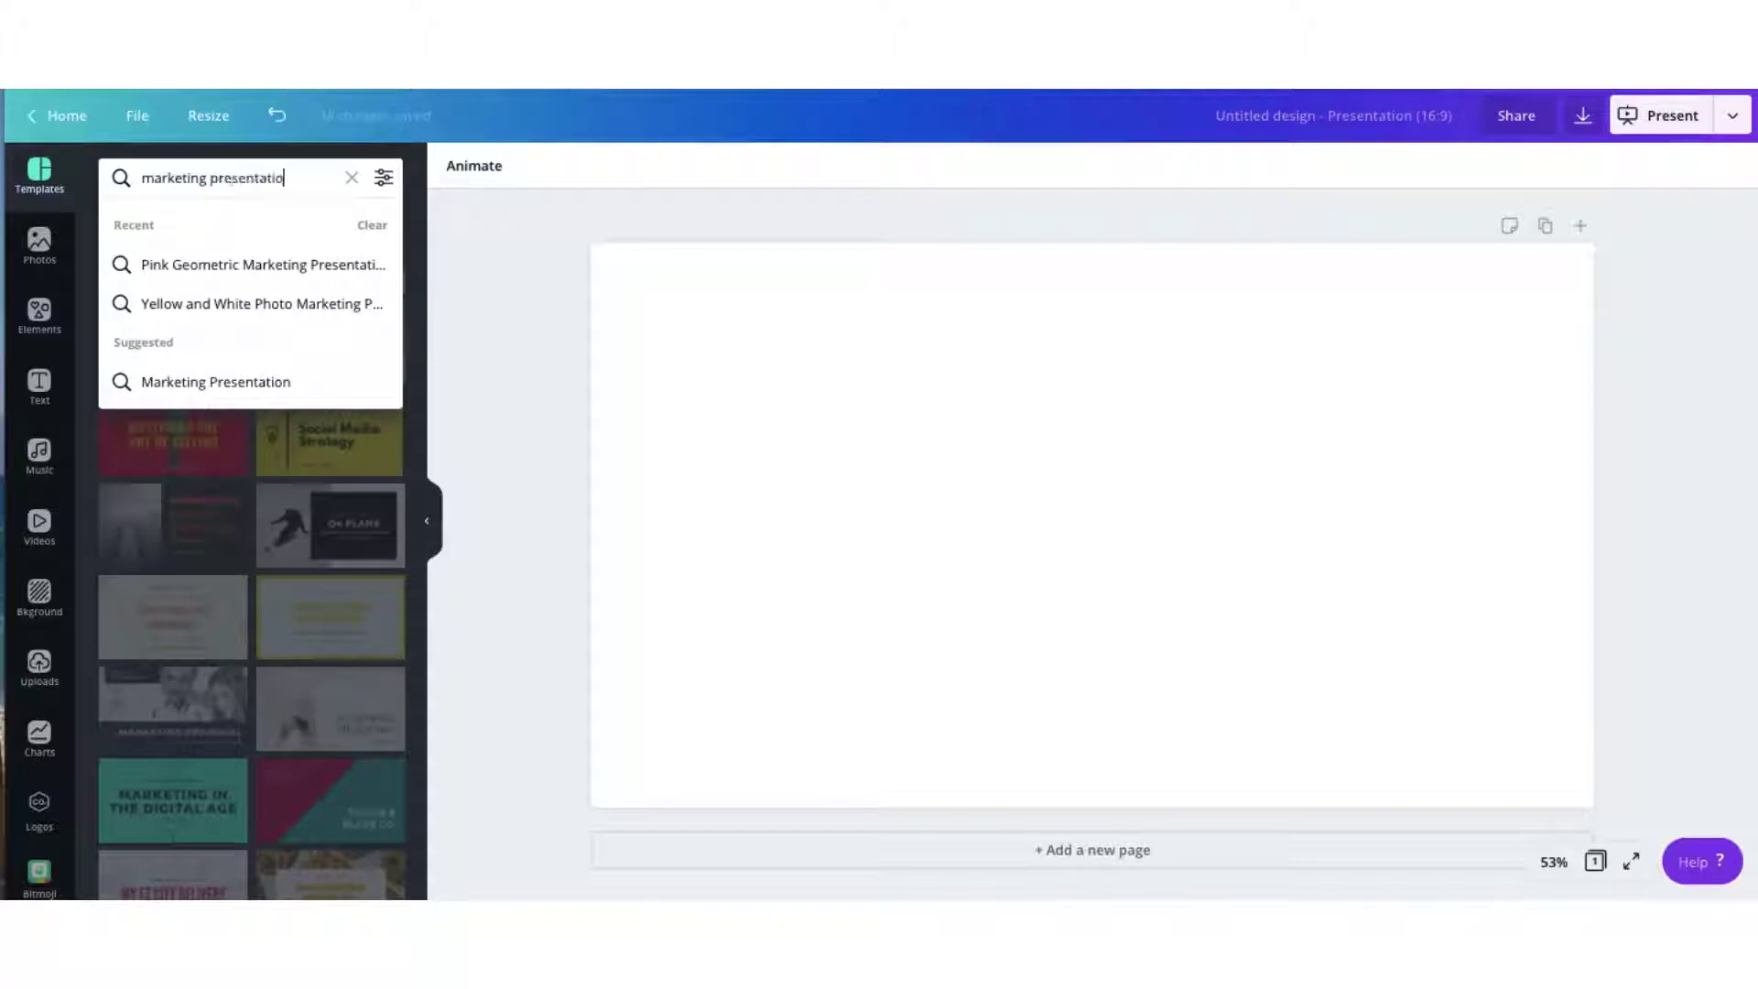
type("n")
key("Return")
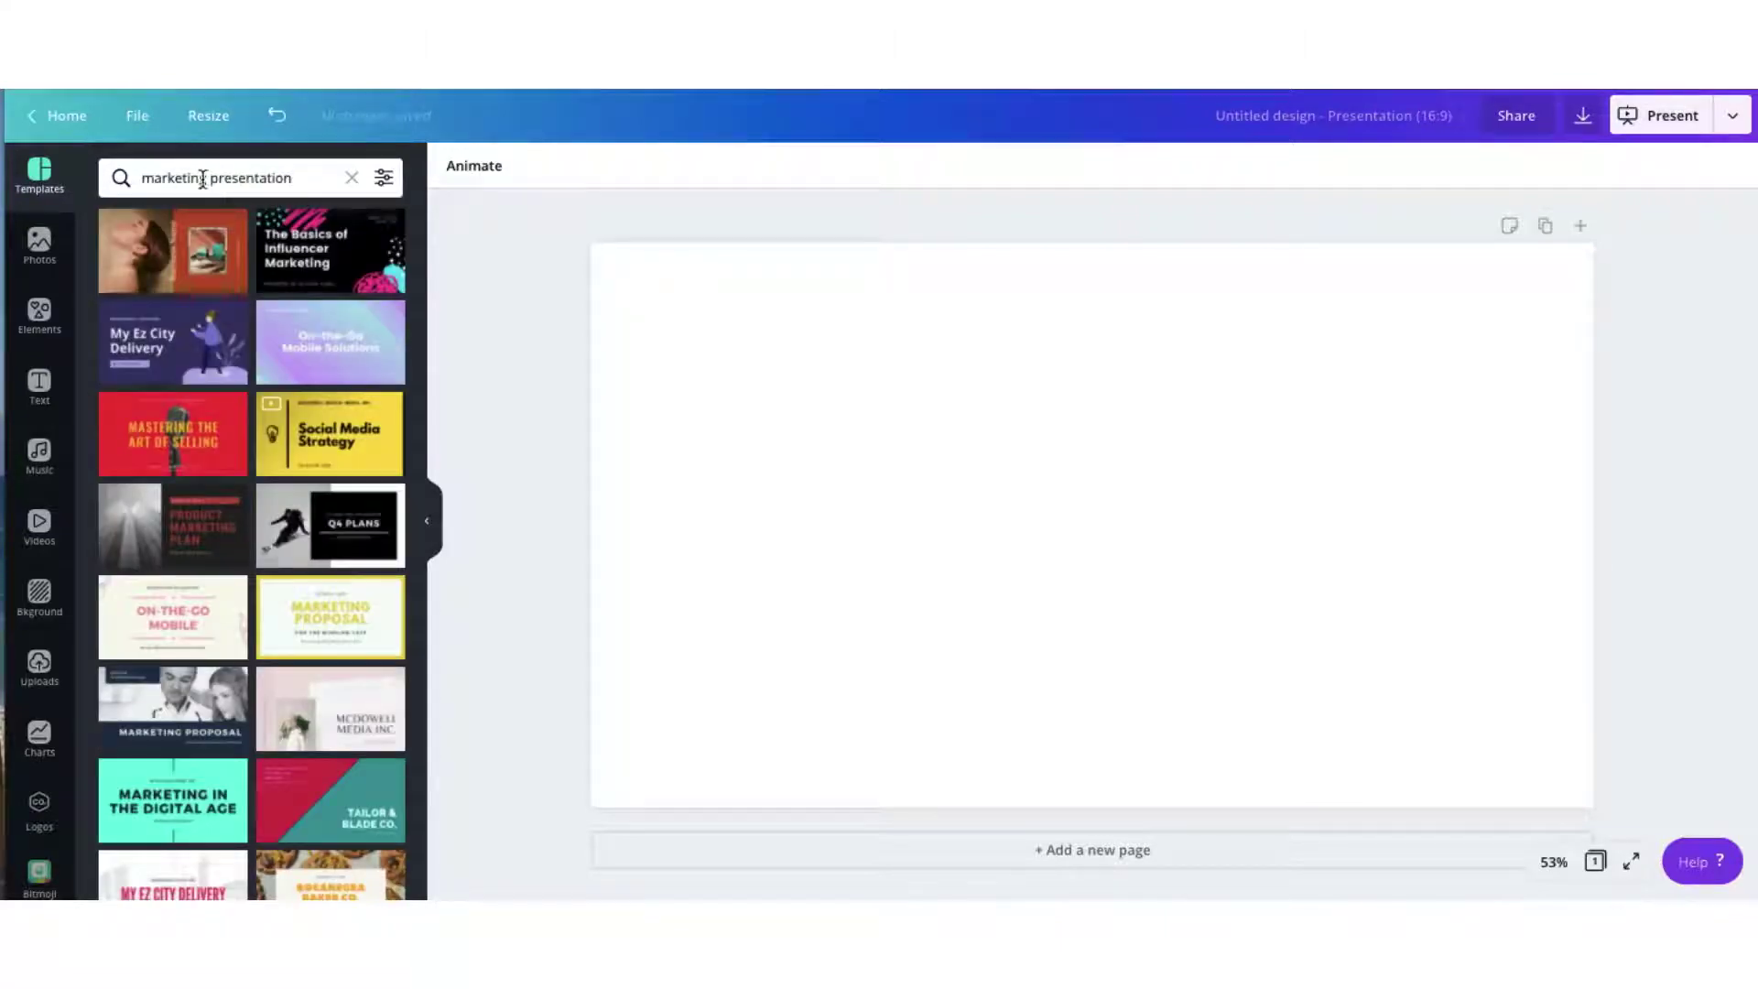
scroll(258, 505, "down", 2)
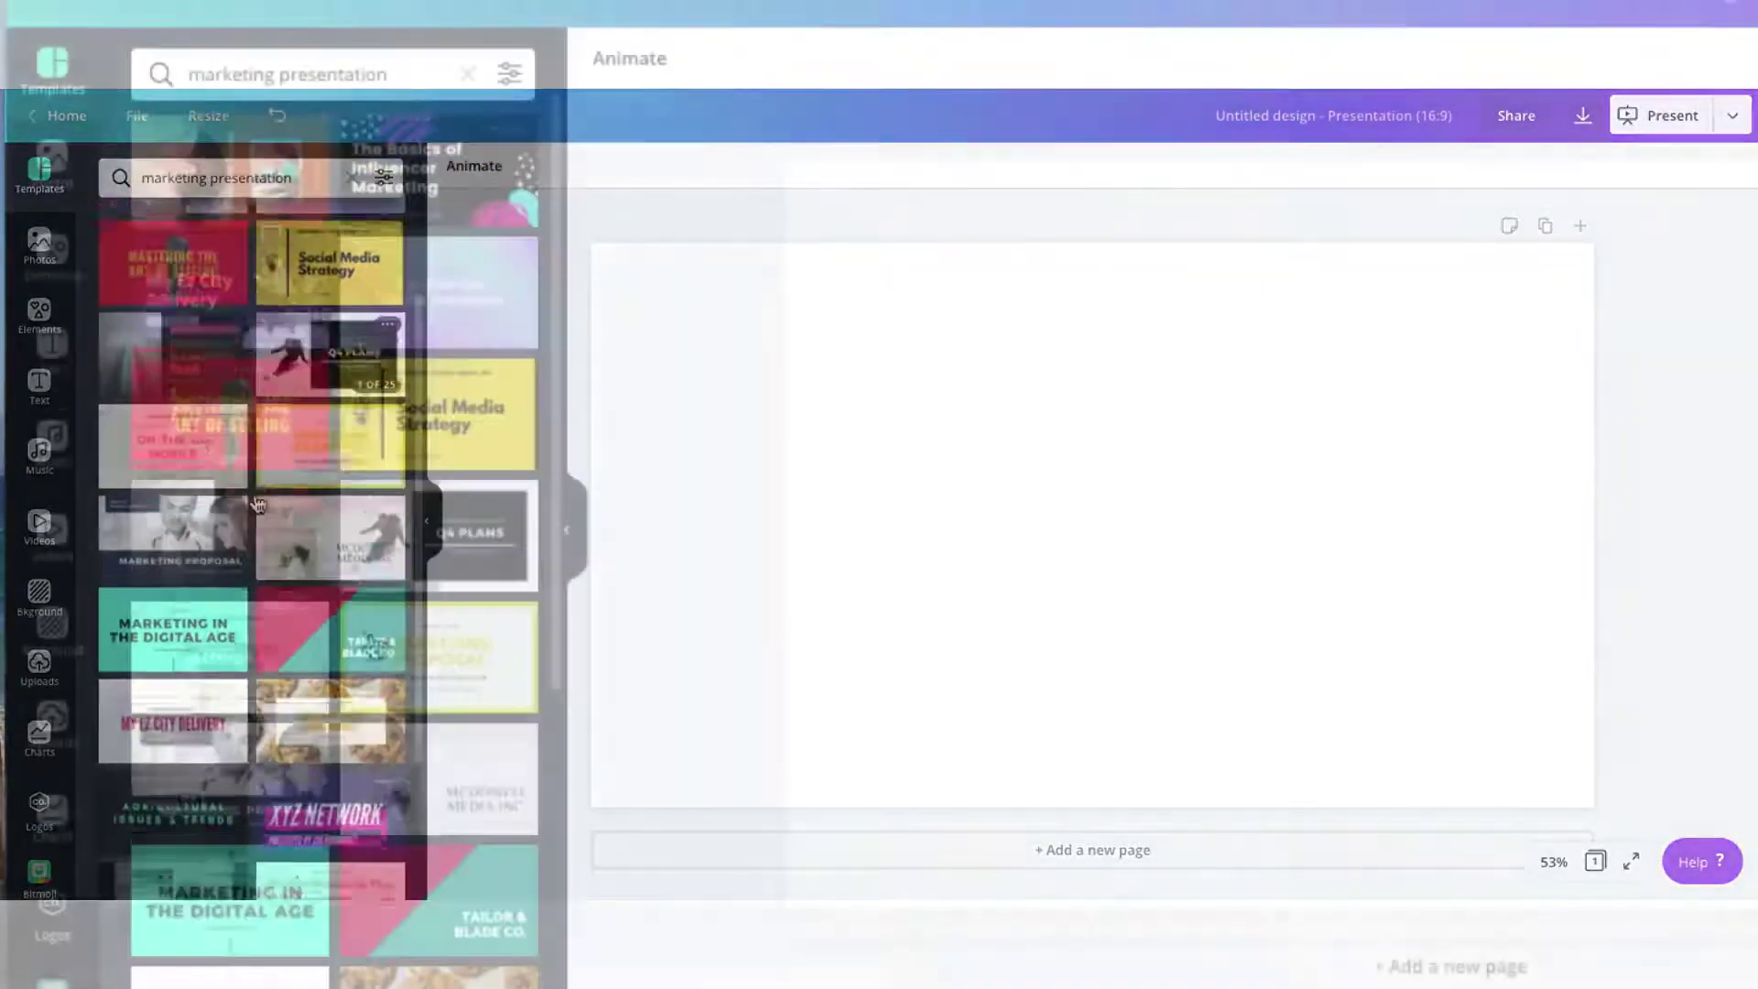
Step: Open the Pink Geometric Marketing Presentation template and look through its 25 pages
mouse_move(356, 649)
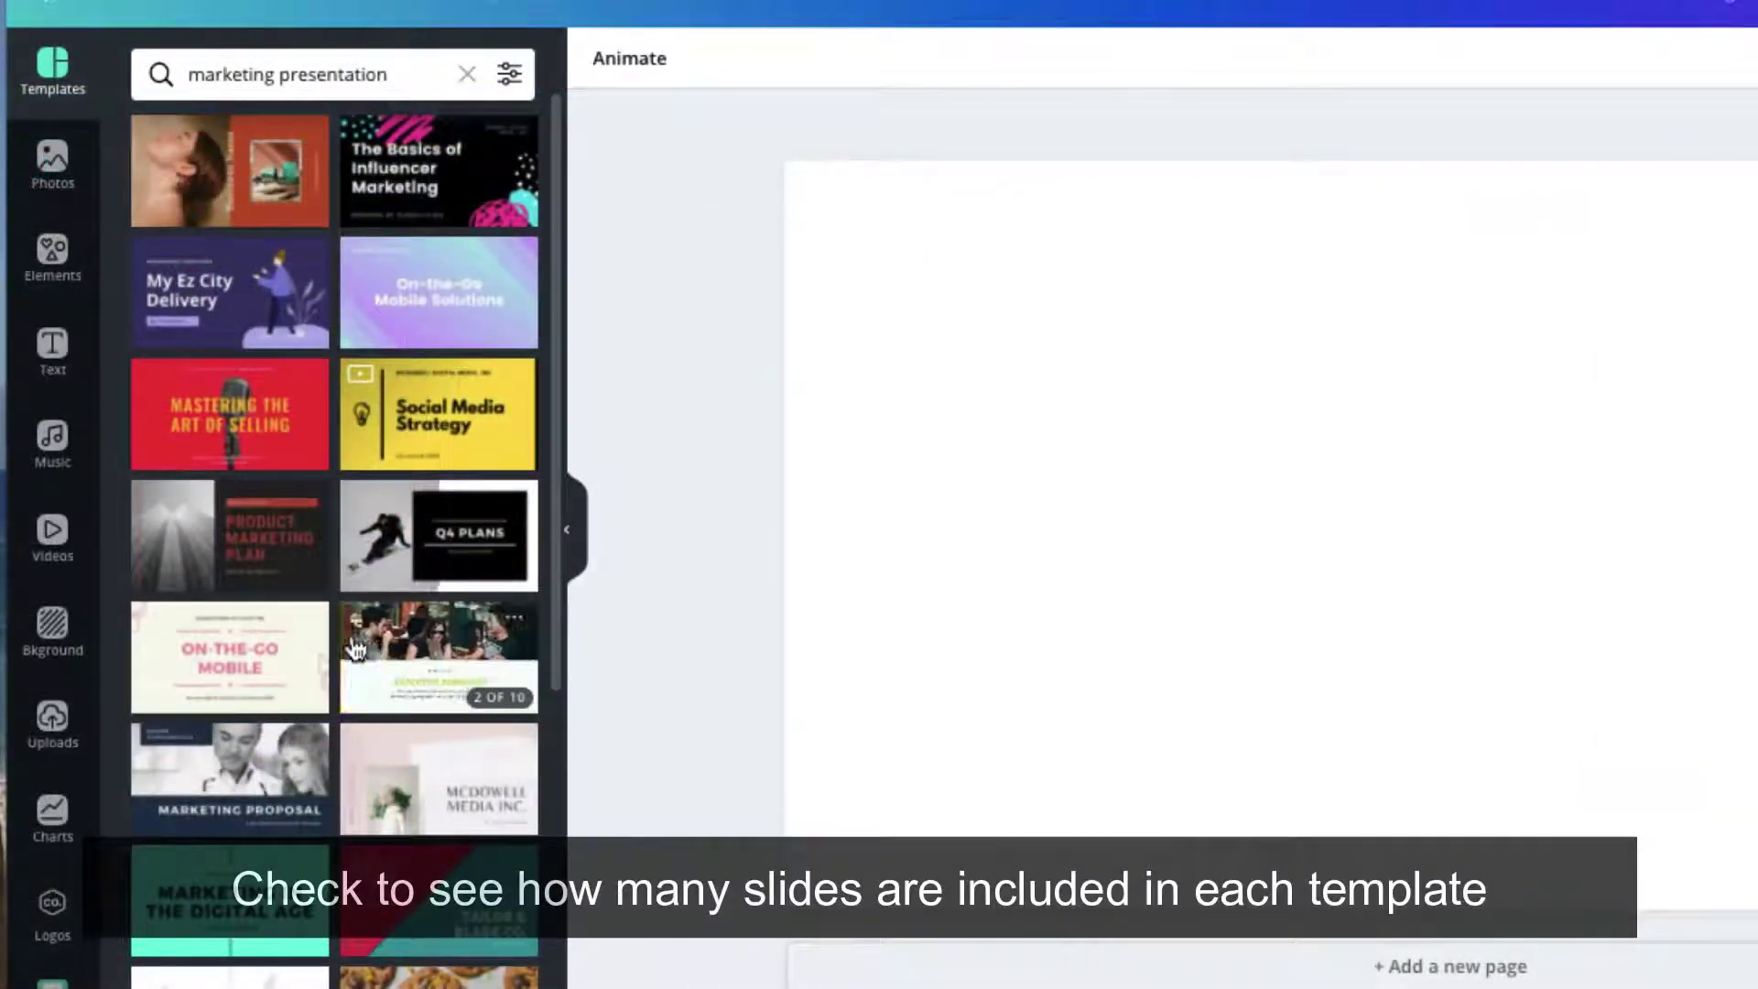
mouse_move(265, 713)
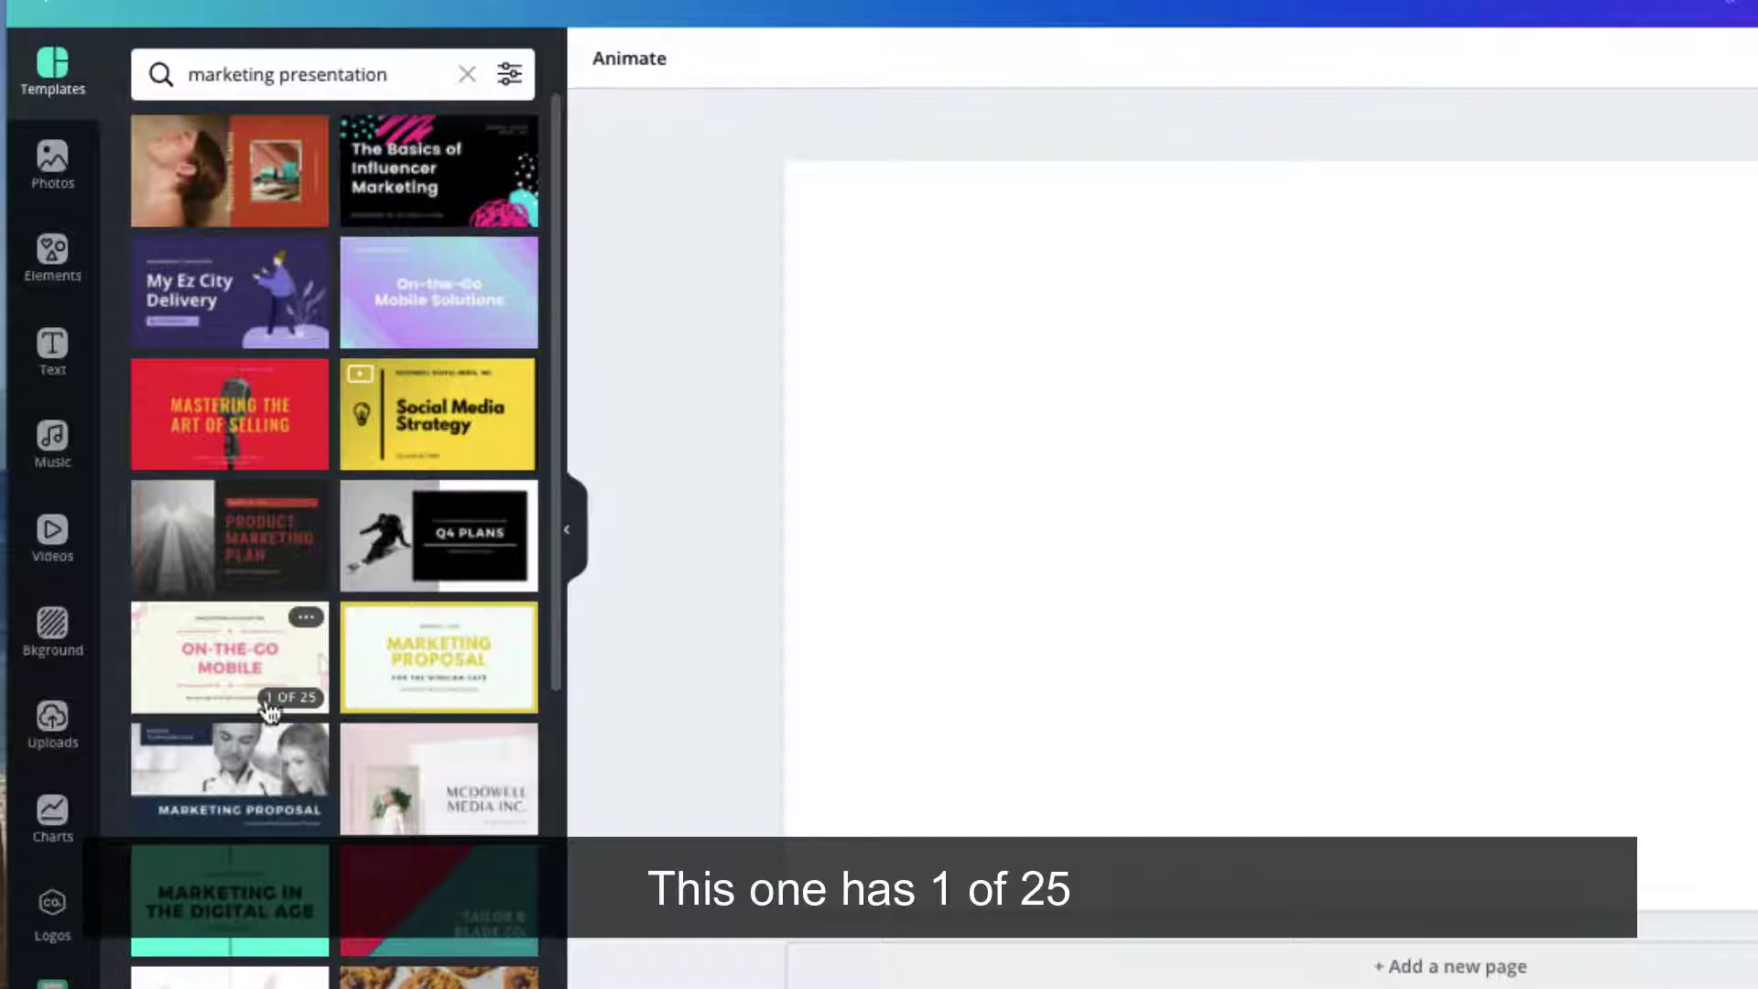
left_click(210, 694)
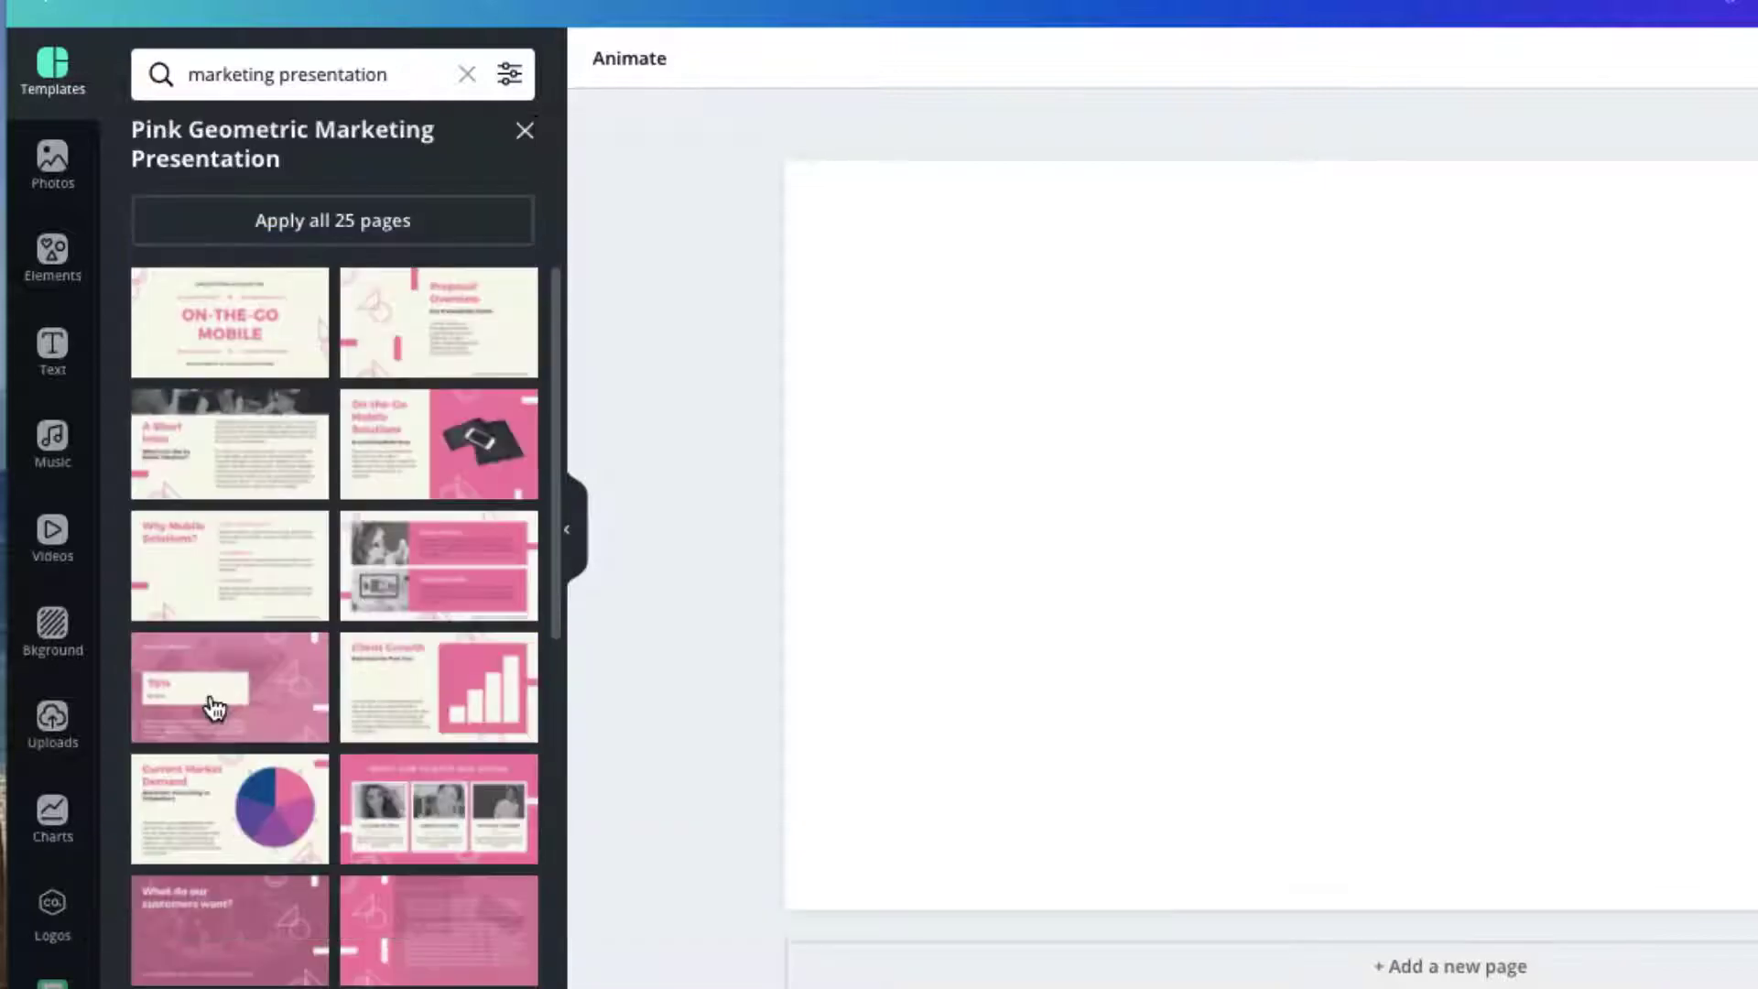
scroll(213, 705, "down", 6)
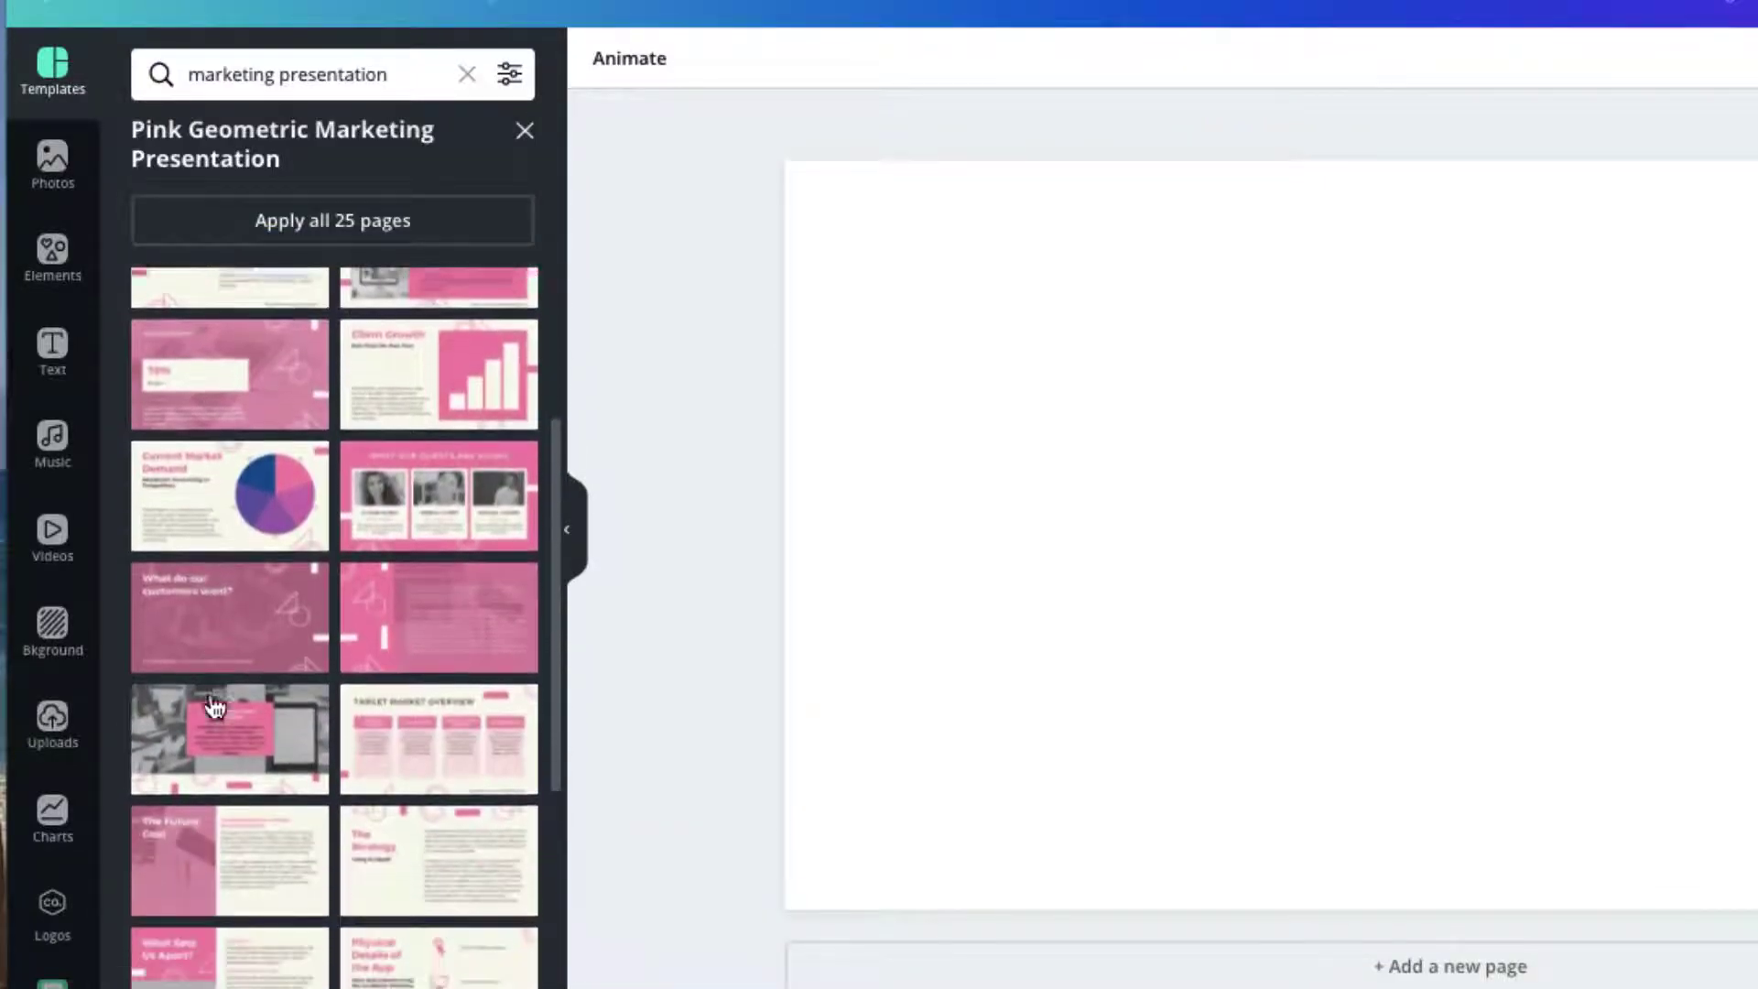
scroll(213, 705, "down", 5)
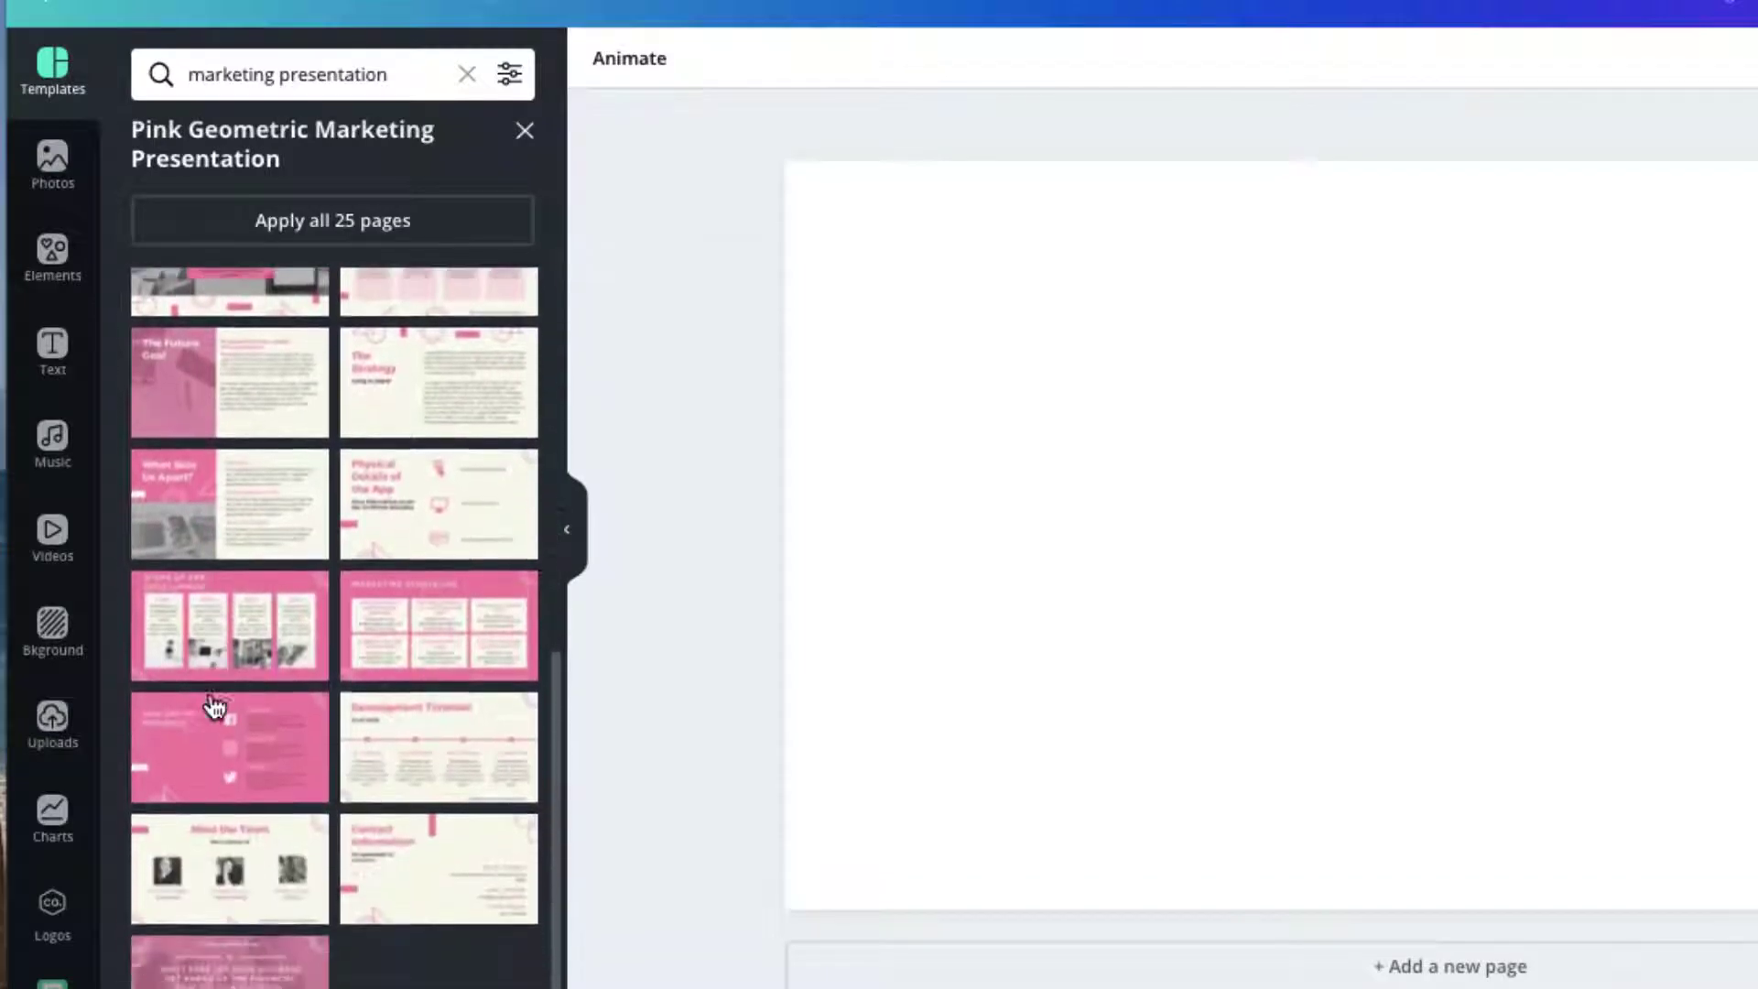
scroll(214, 705, "up", 10)
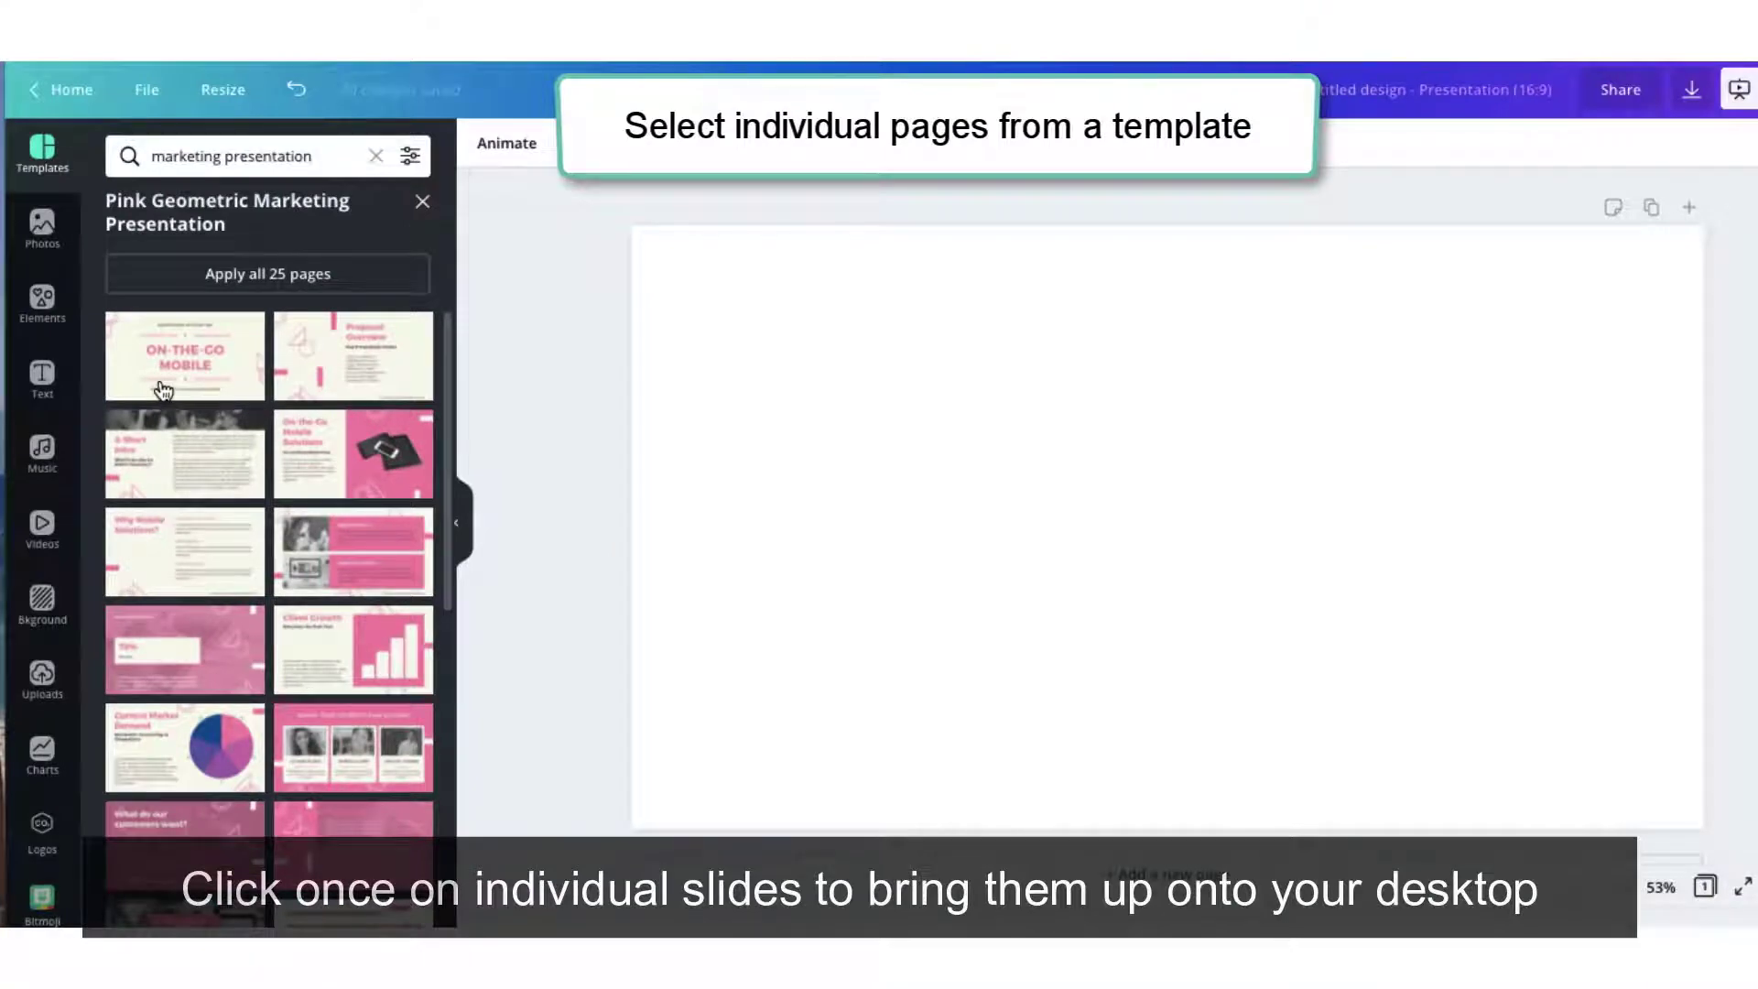
Step: Apply the On-the-Go Mobile cover layout to page 1 and the Mobile Interface and Desktop Interface layout to a new page 2
left_click(163, 390)
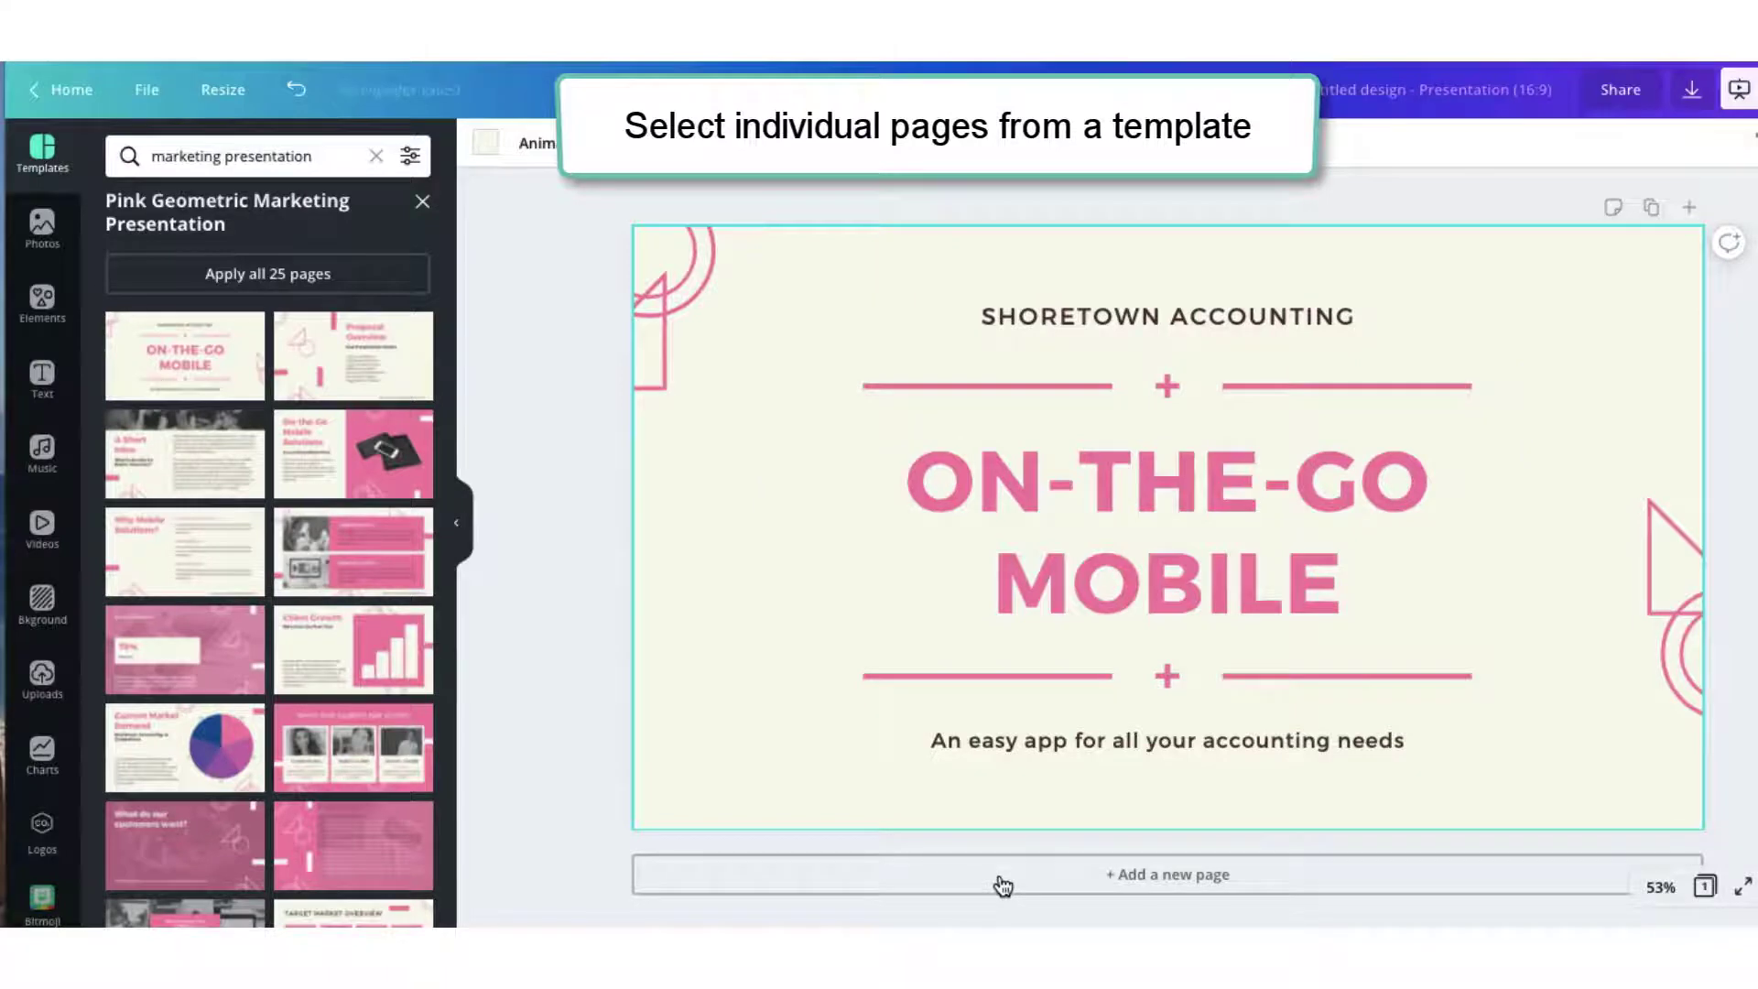
left_click(1002, 875)
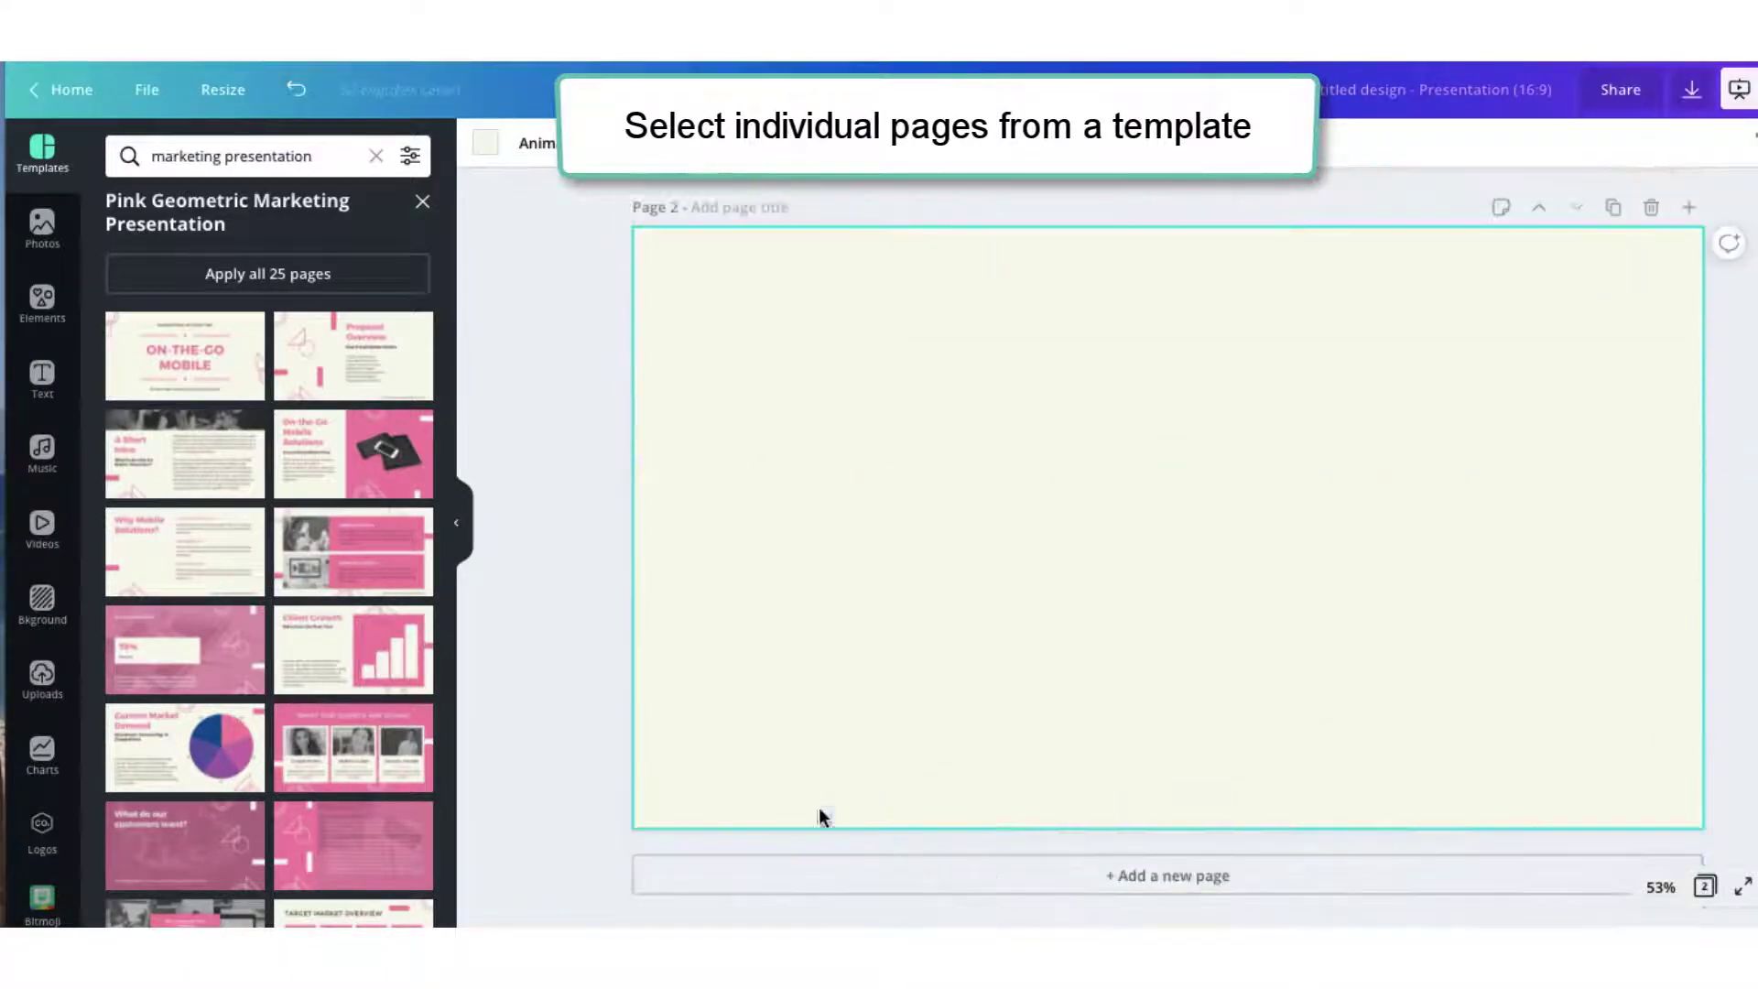
left_click(371, 584)
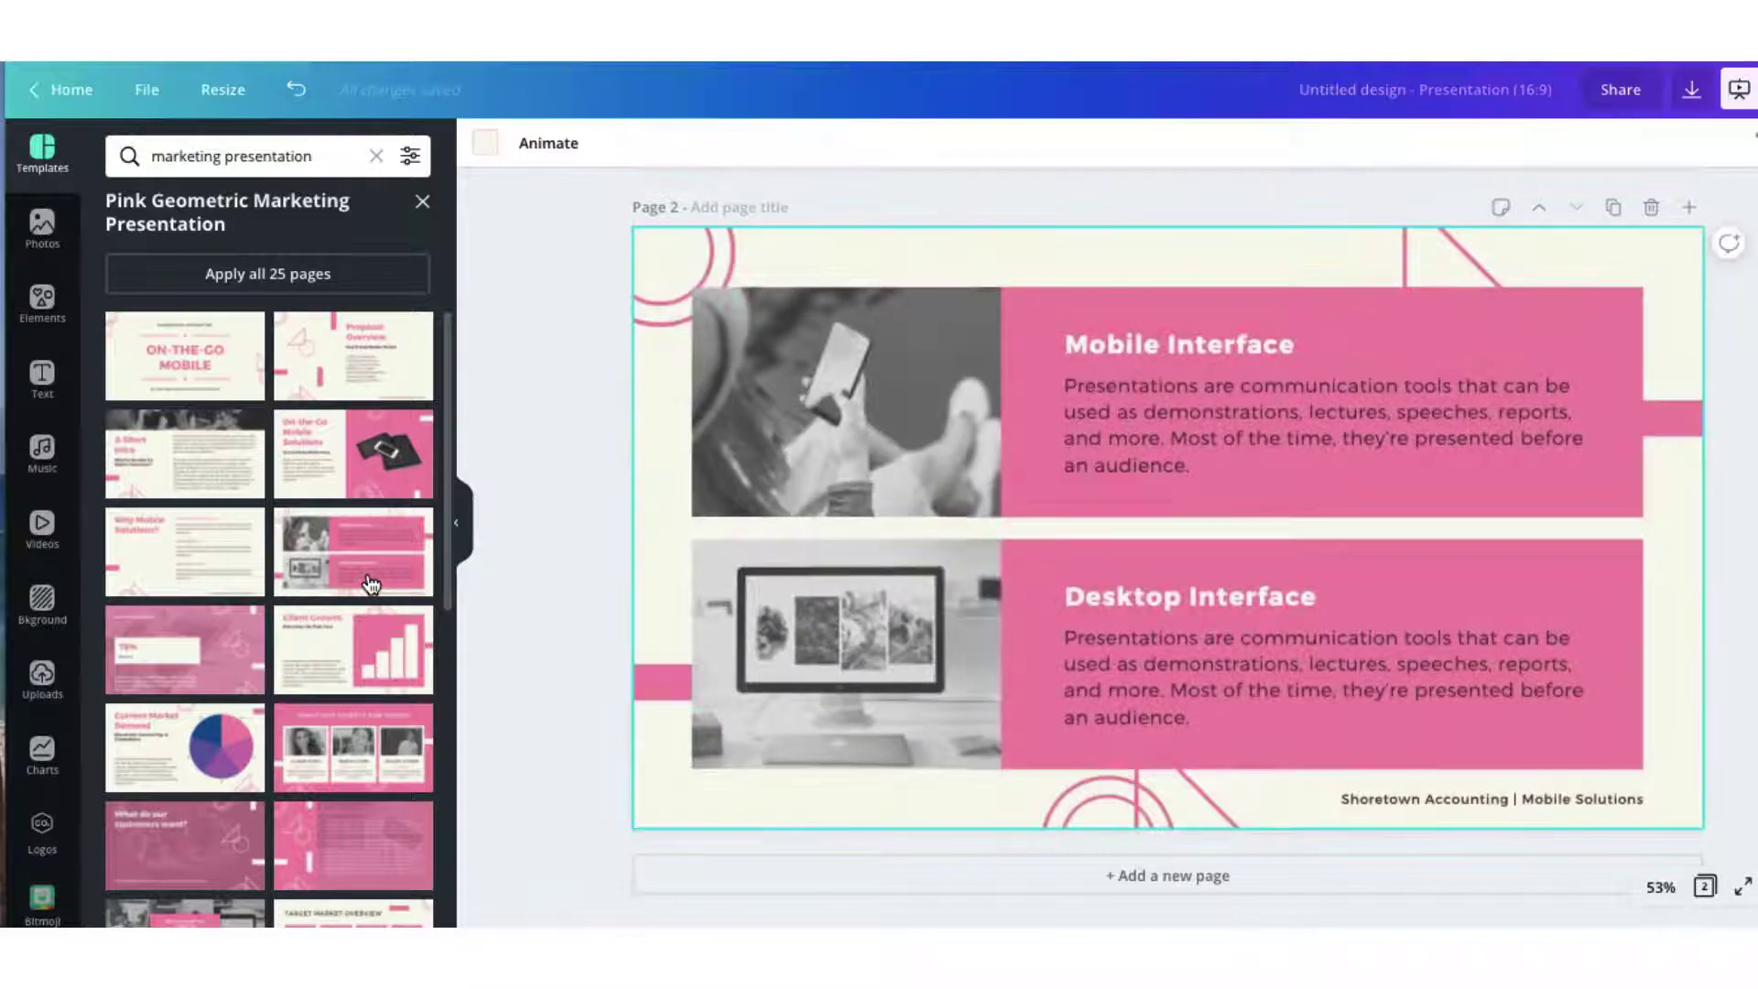
Step: Add page 3 with the pink percentage layout and page 4 with the pink long-text layout from the template
left_click(939, 881)
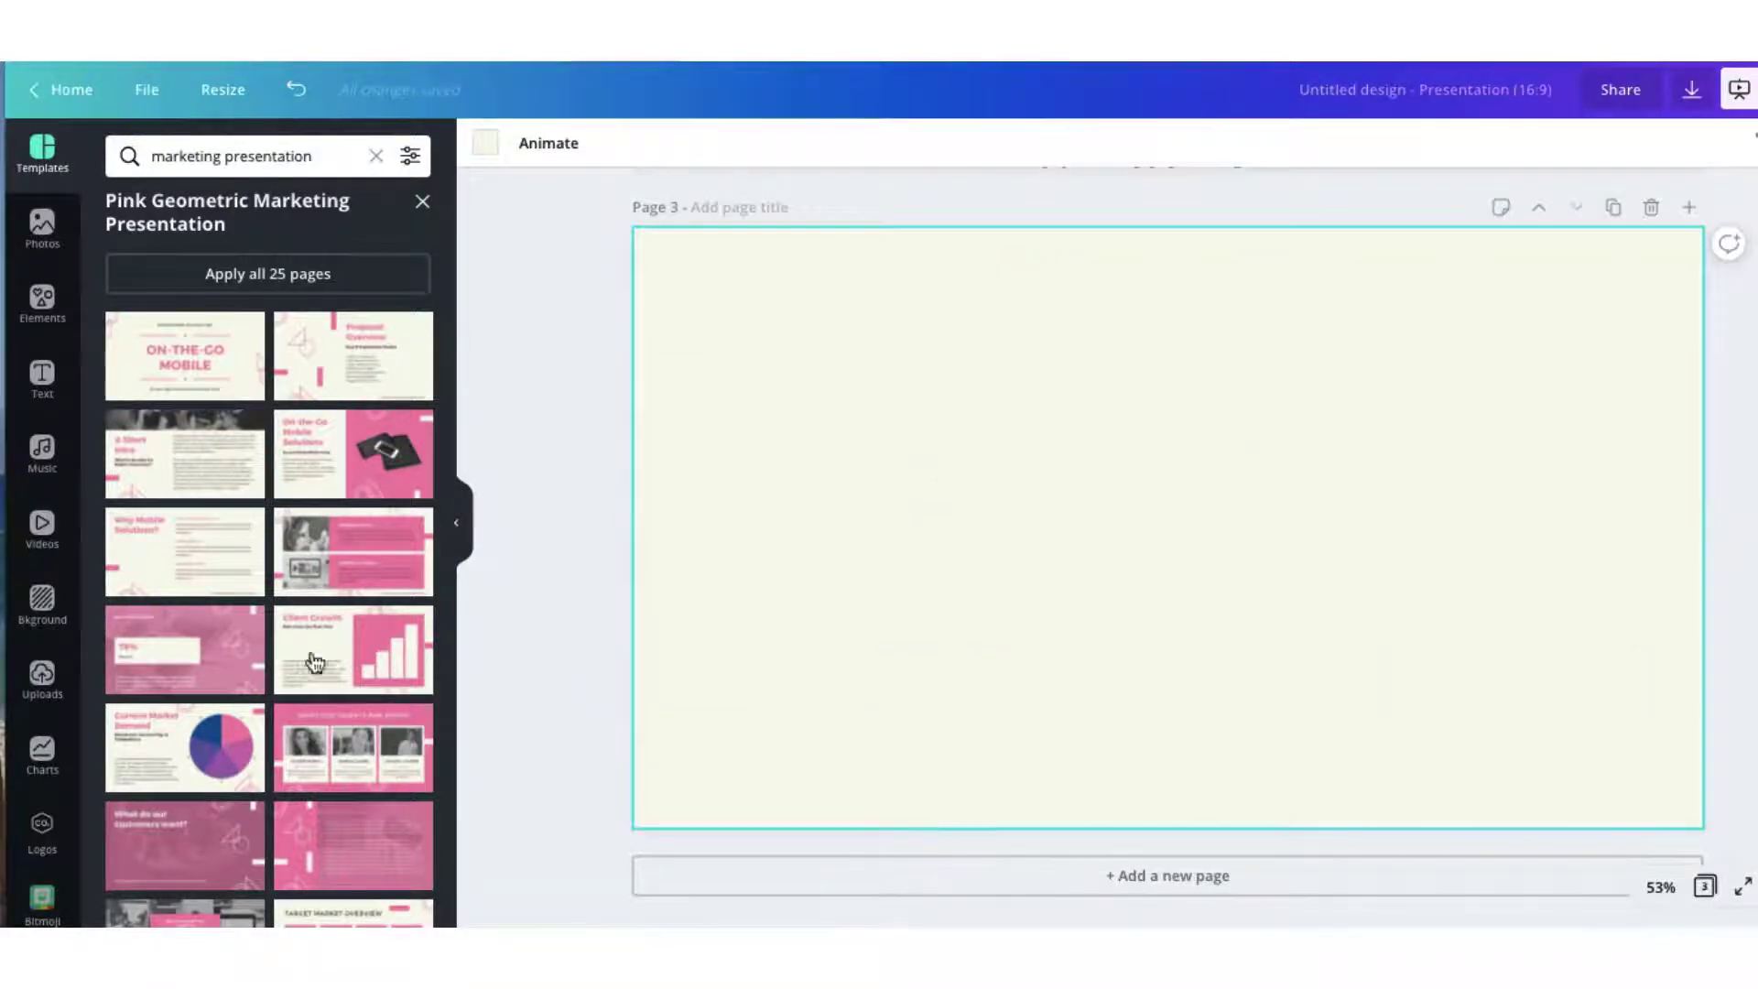
left_click(229, 655)
left_click(659, 879)
left_click(427, 858)
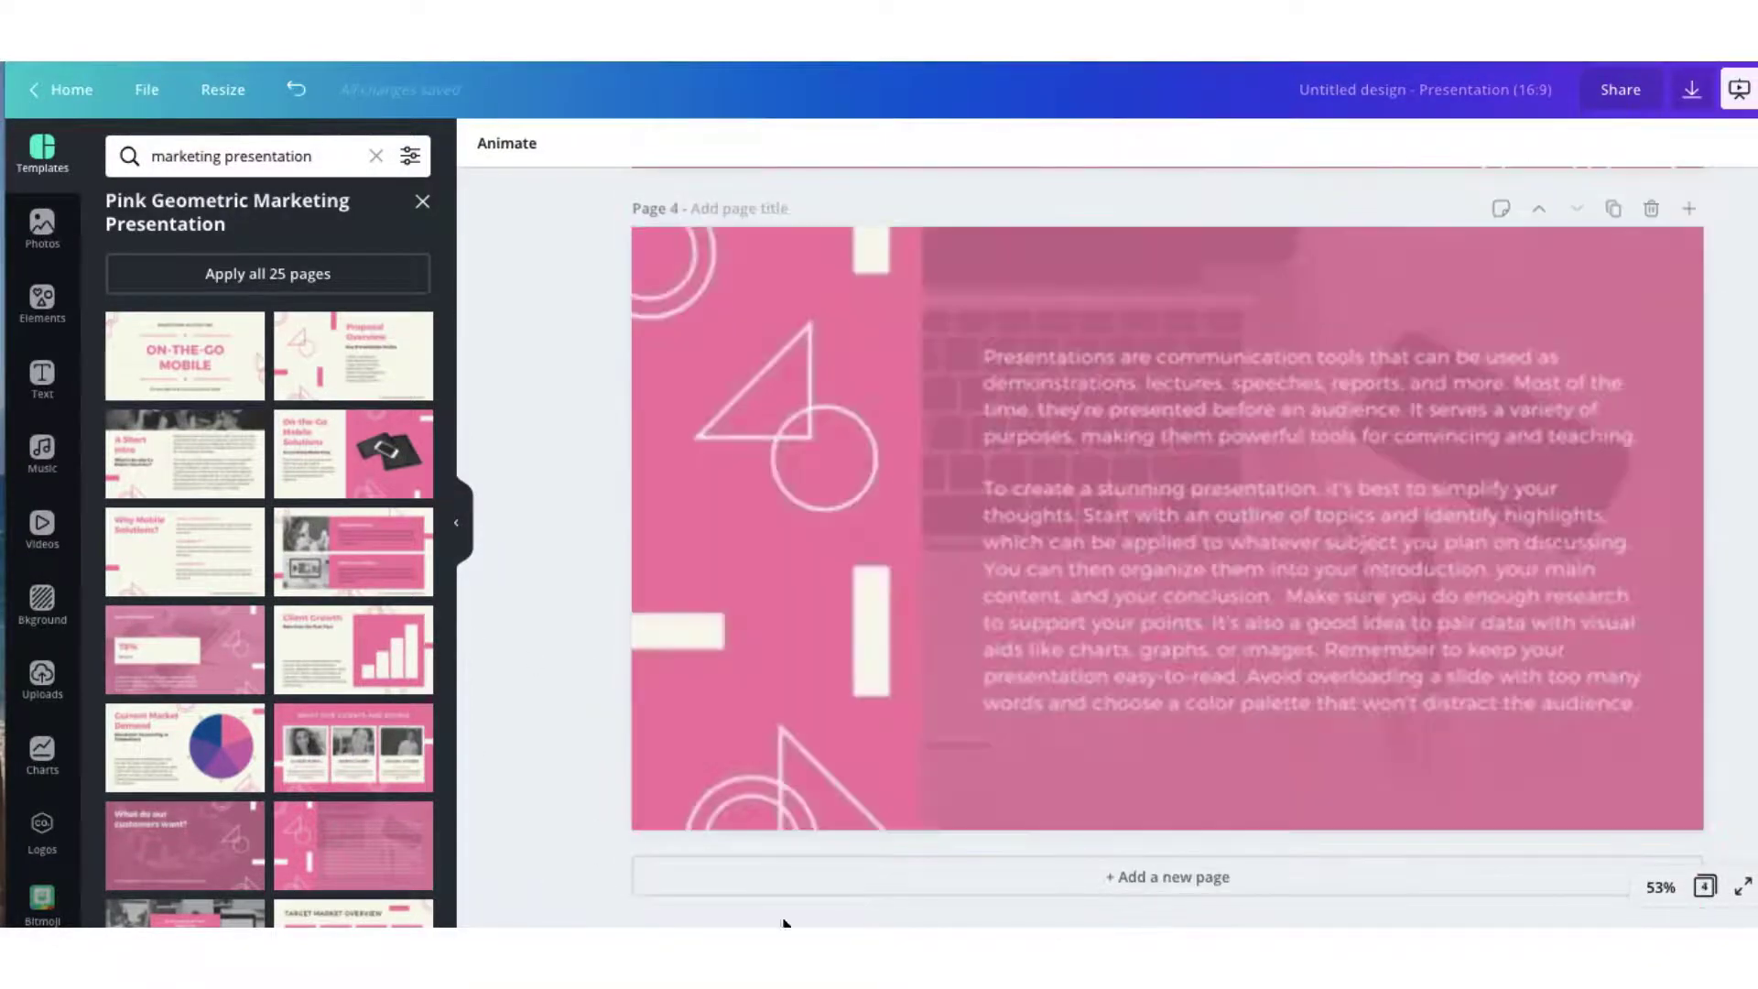
Step: Add page 5 with the Target Market Overview layout and page 6 with the Meet the Team layout
left_click(830, 879)
left_click(380, 908)
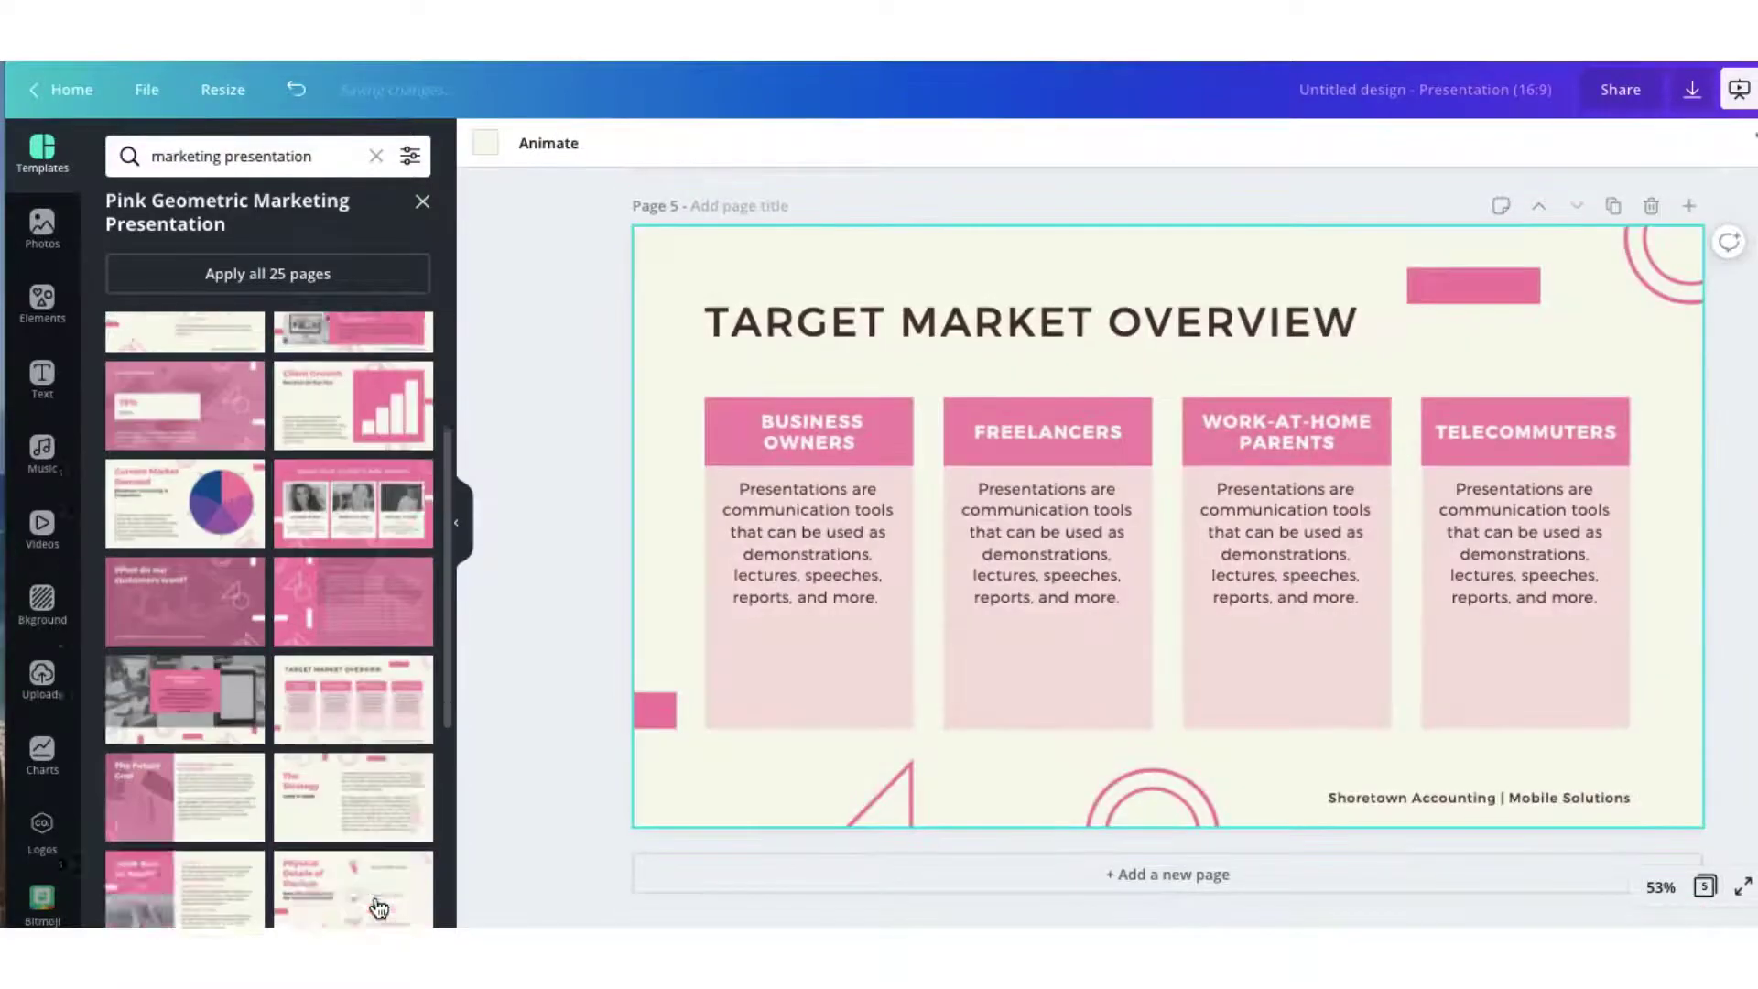
scroll(372, 906, "down", 7)
left_click(872, 880)
left_click(206, 827)
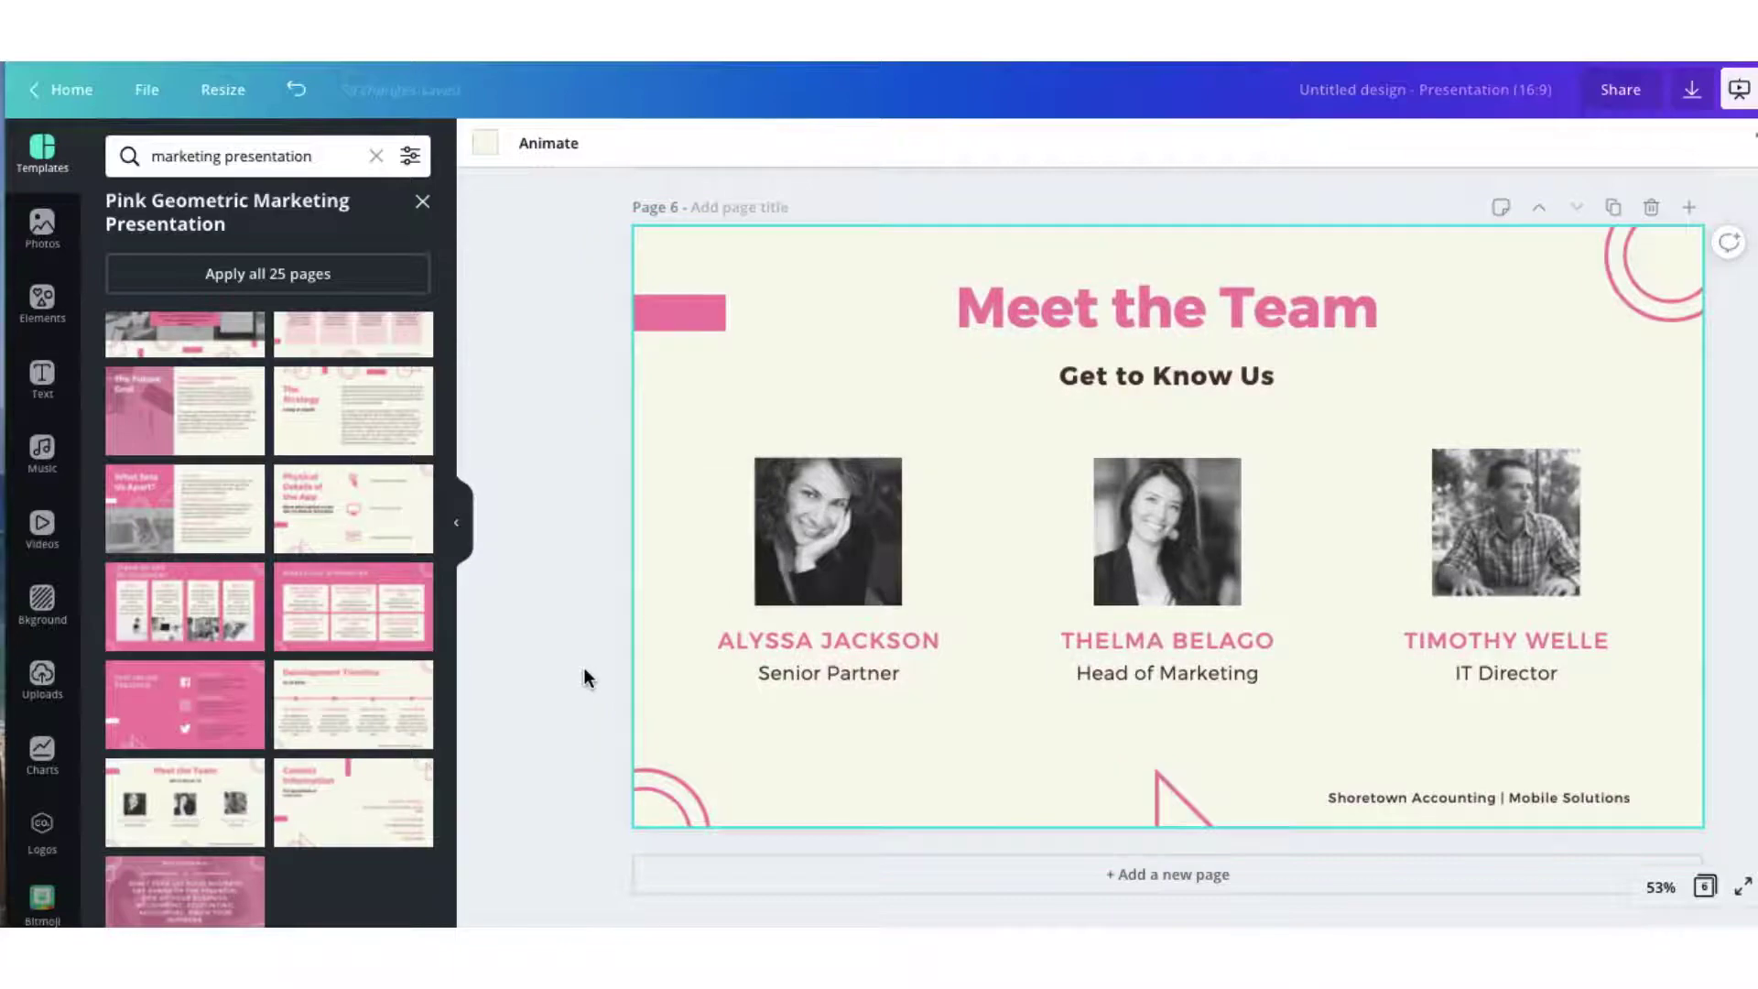
Step: Apply all 25 pages of the Pink Geometric Marketing Presentation template to the design and review the first pages
scroll(585, 673, "up", 20)
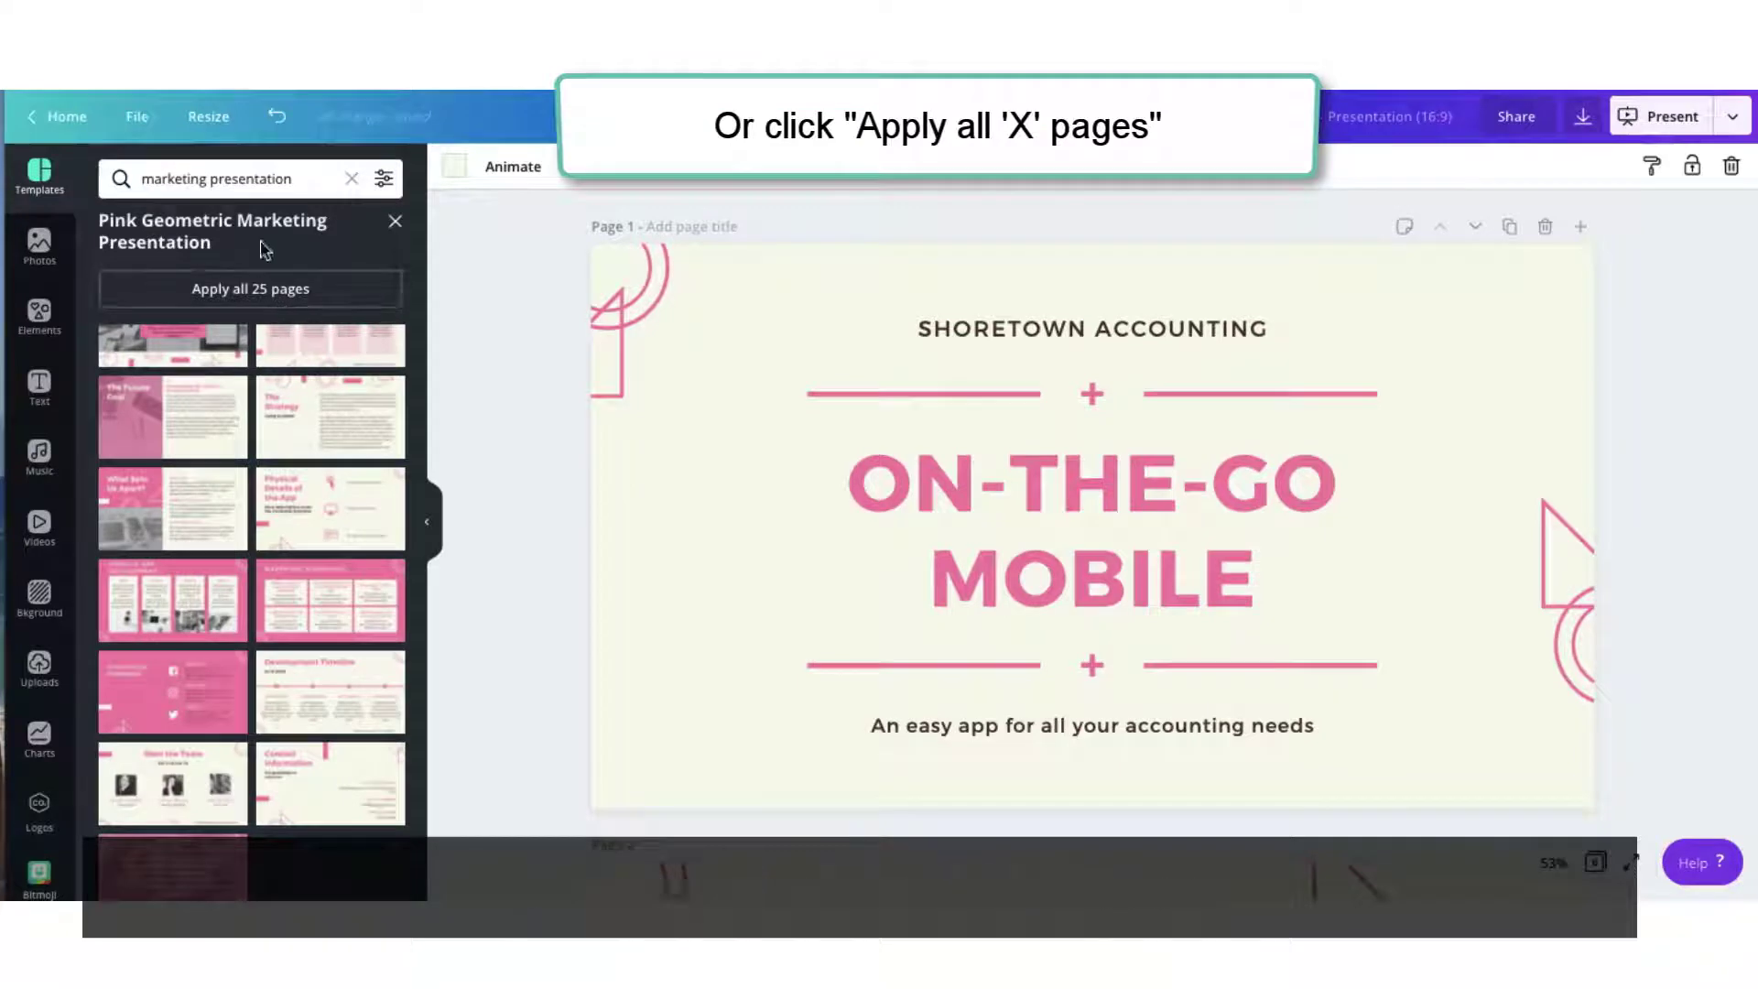
left_click(224, 291)
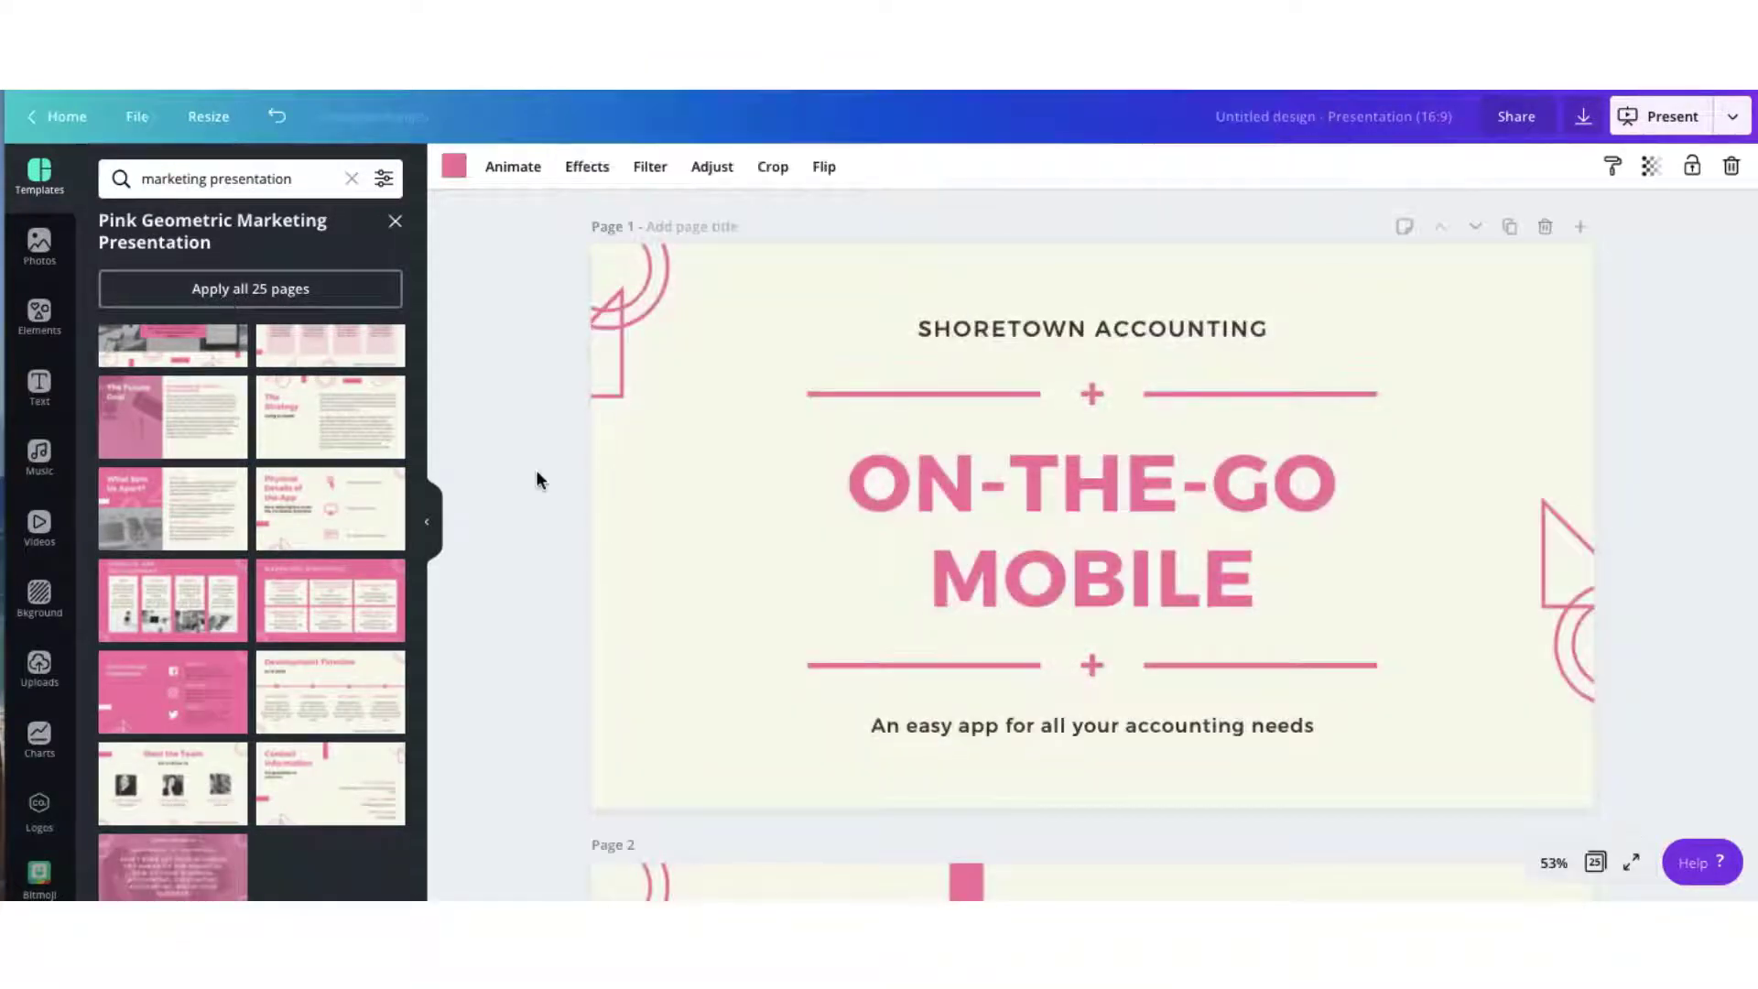
scroll(535, 469, "down", 10)
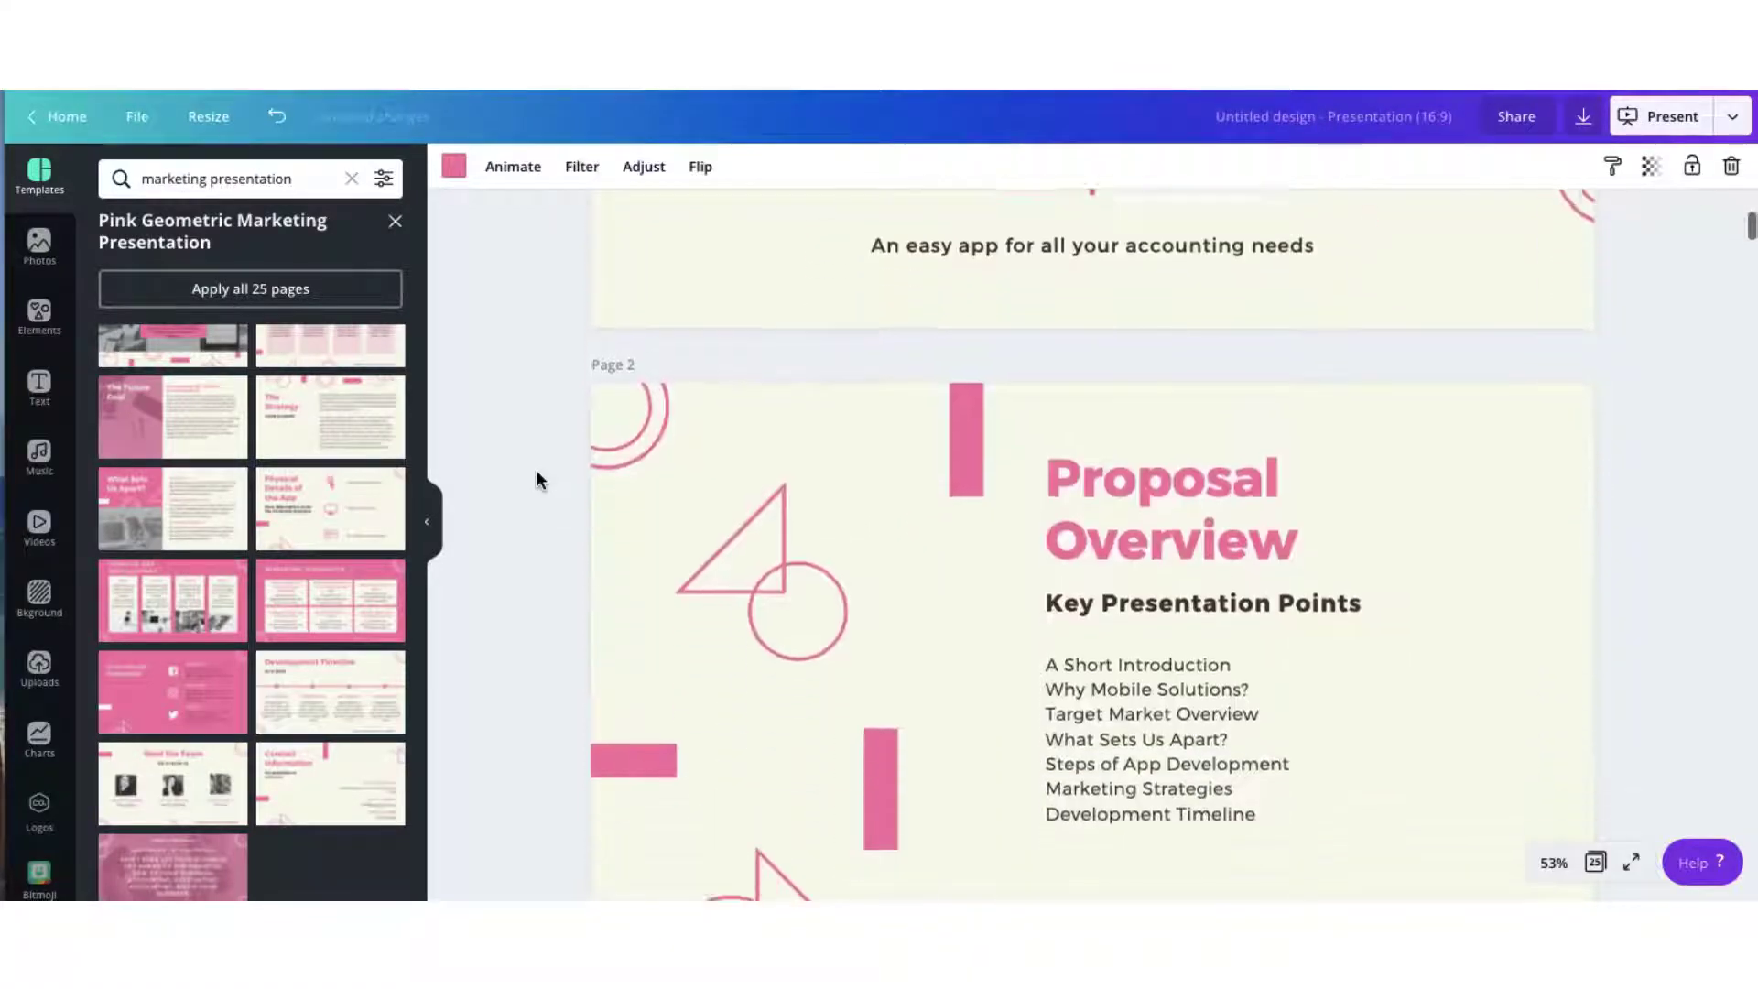
scroll(538, 478, "down", 8)
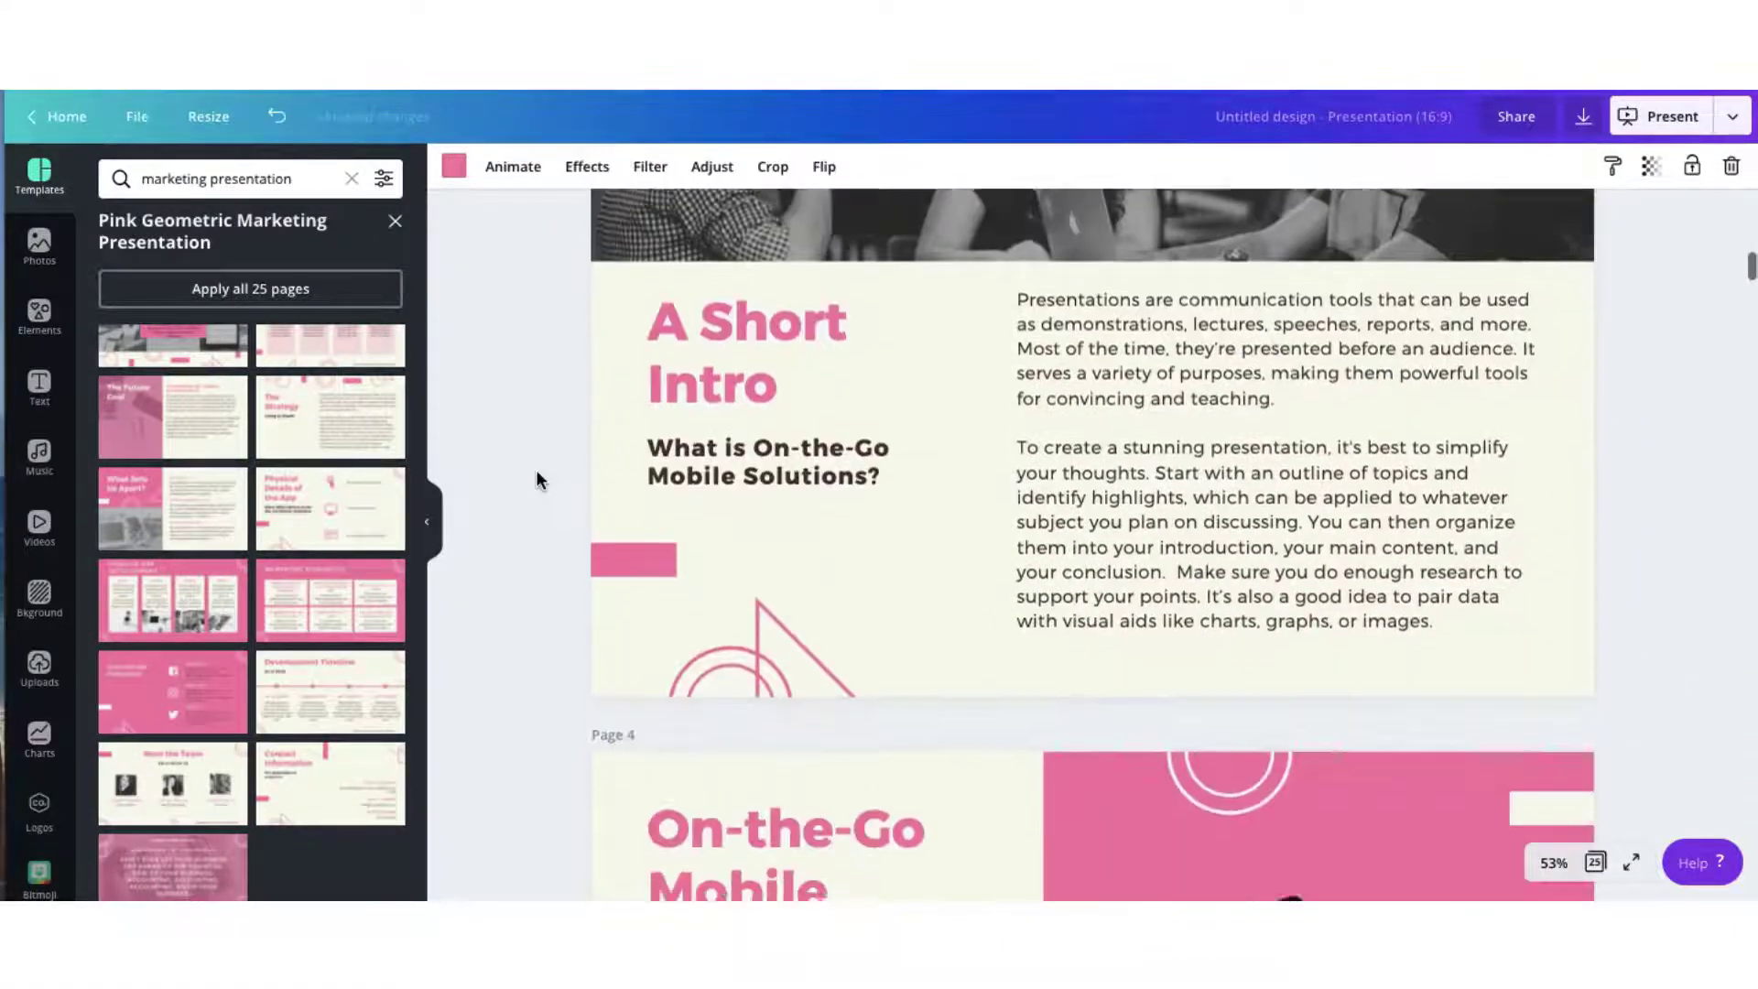
Step: In the page overview, move the app development steps page to position 3 and the device photo page to position 21
left_click(1590, 860)
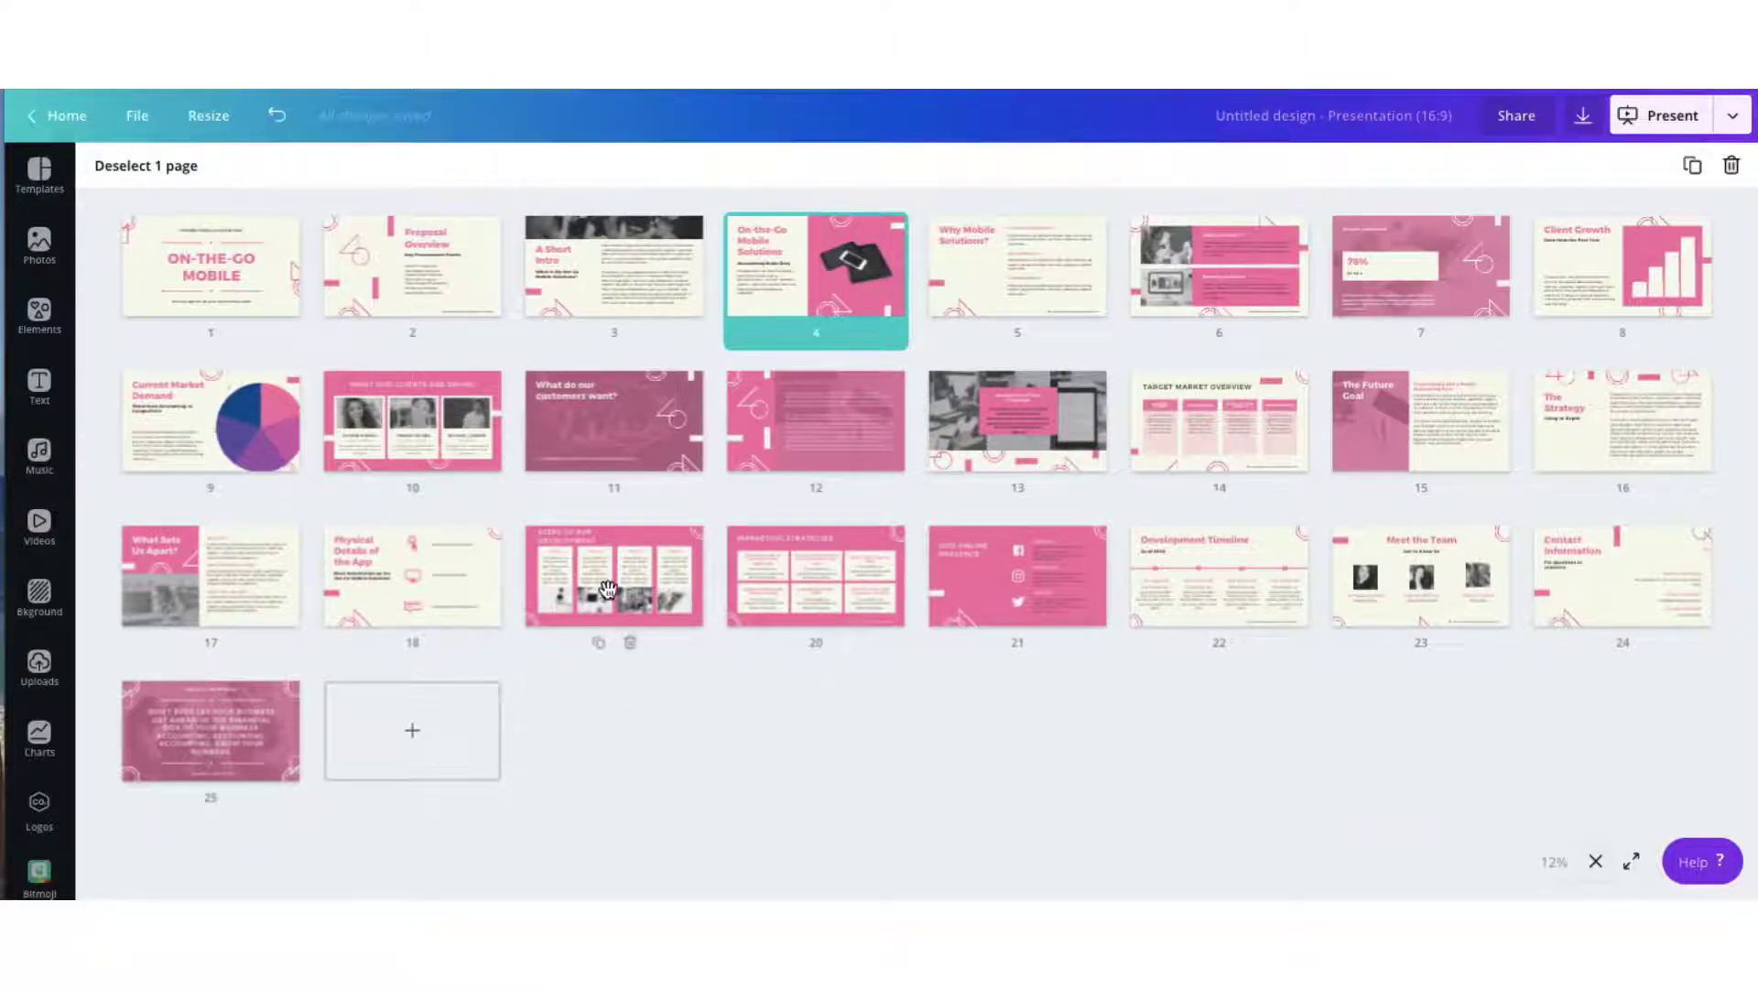
left_click_drag(607, 587, 526, 270)
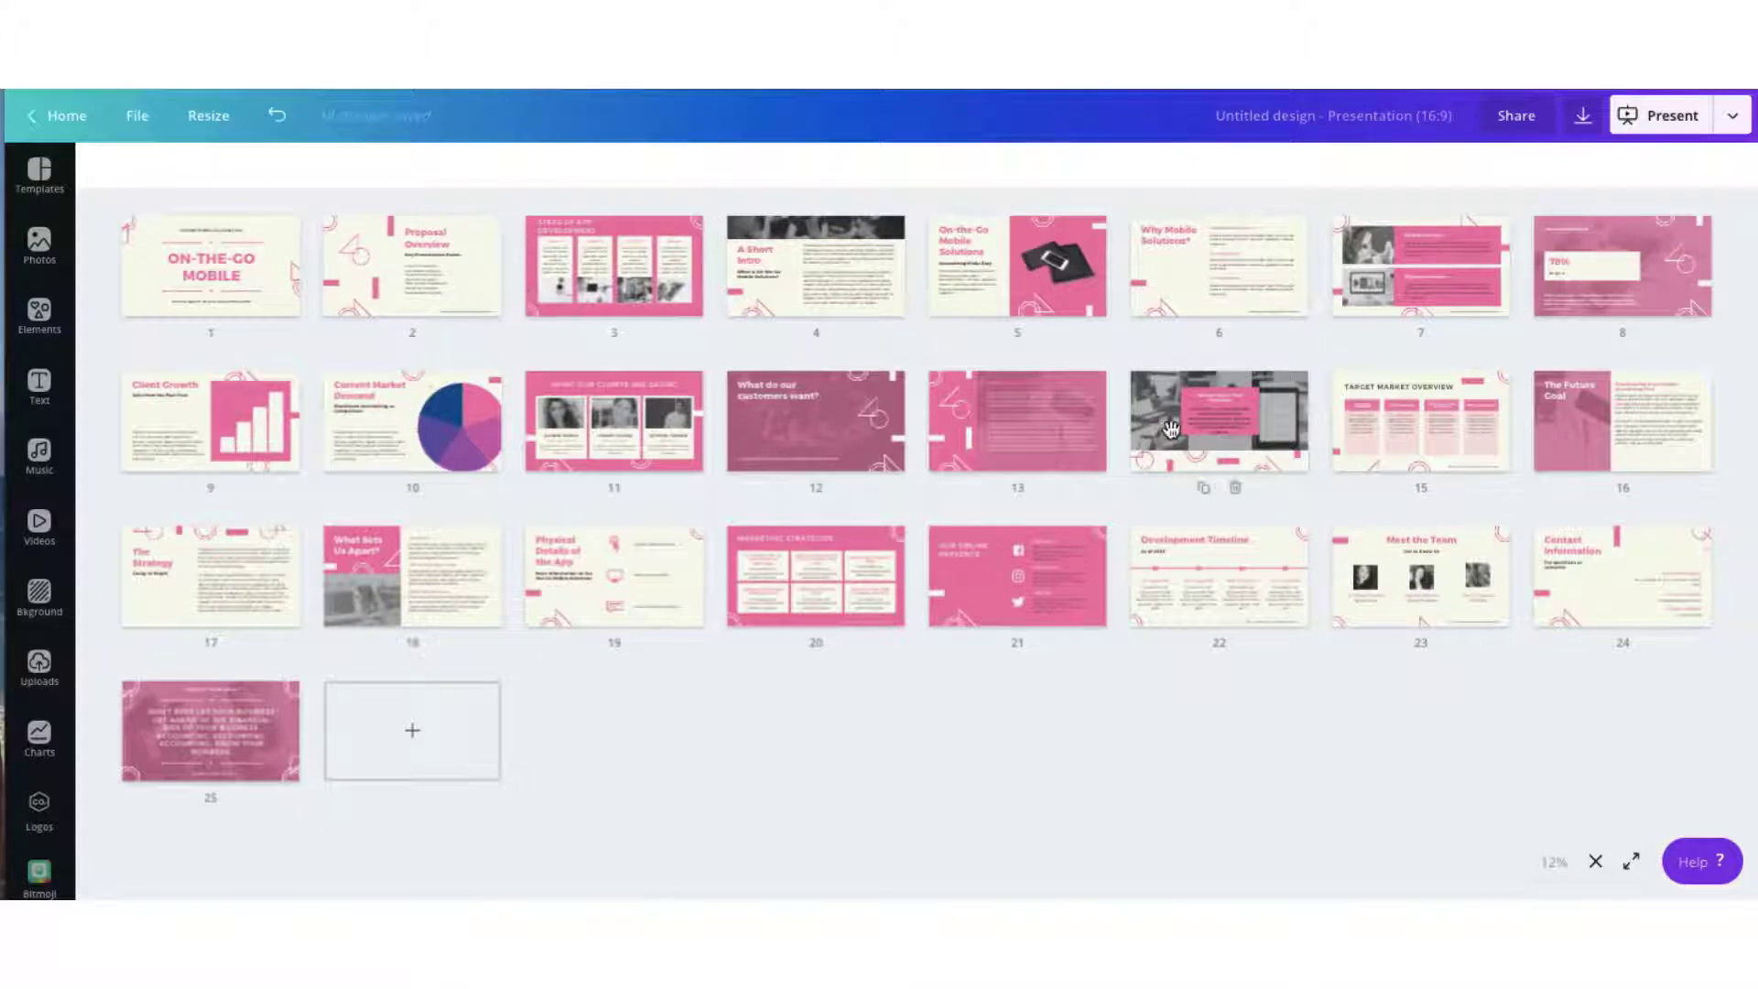
left_click_drag(1145, 479, 1125, 570)
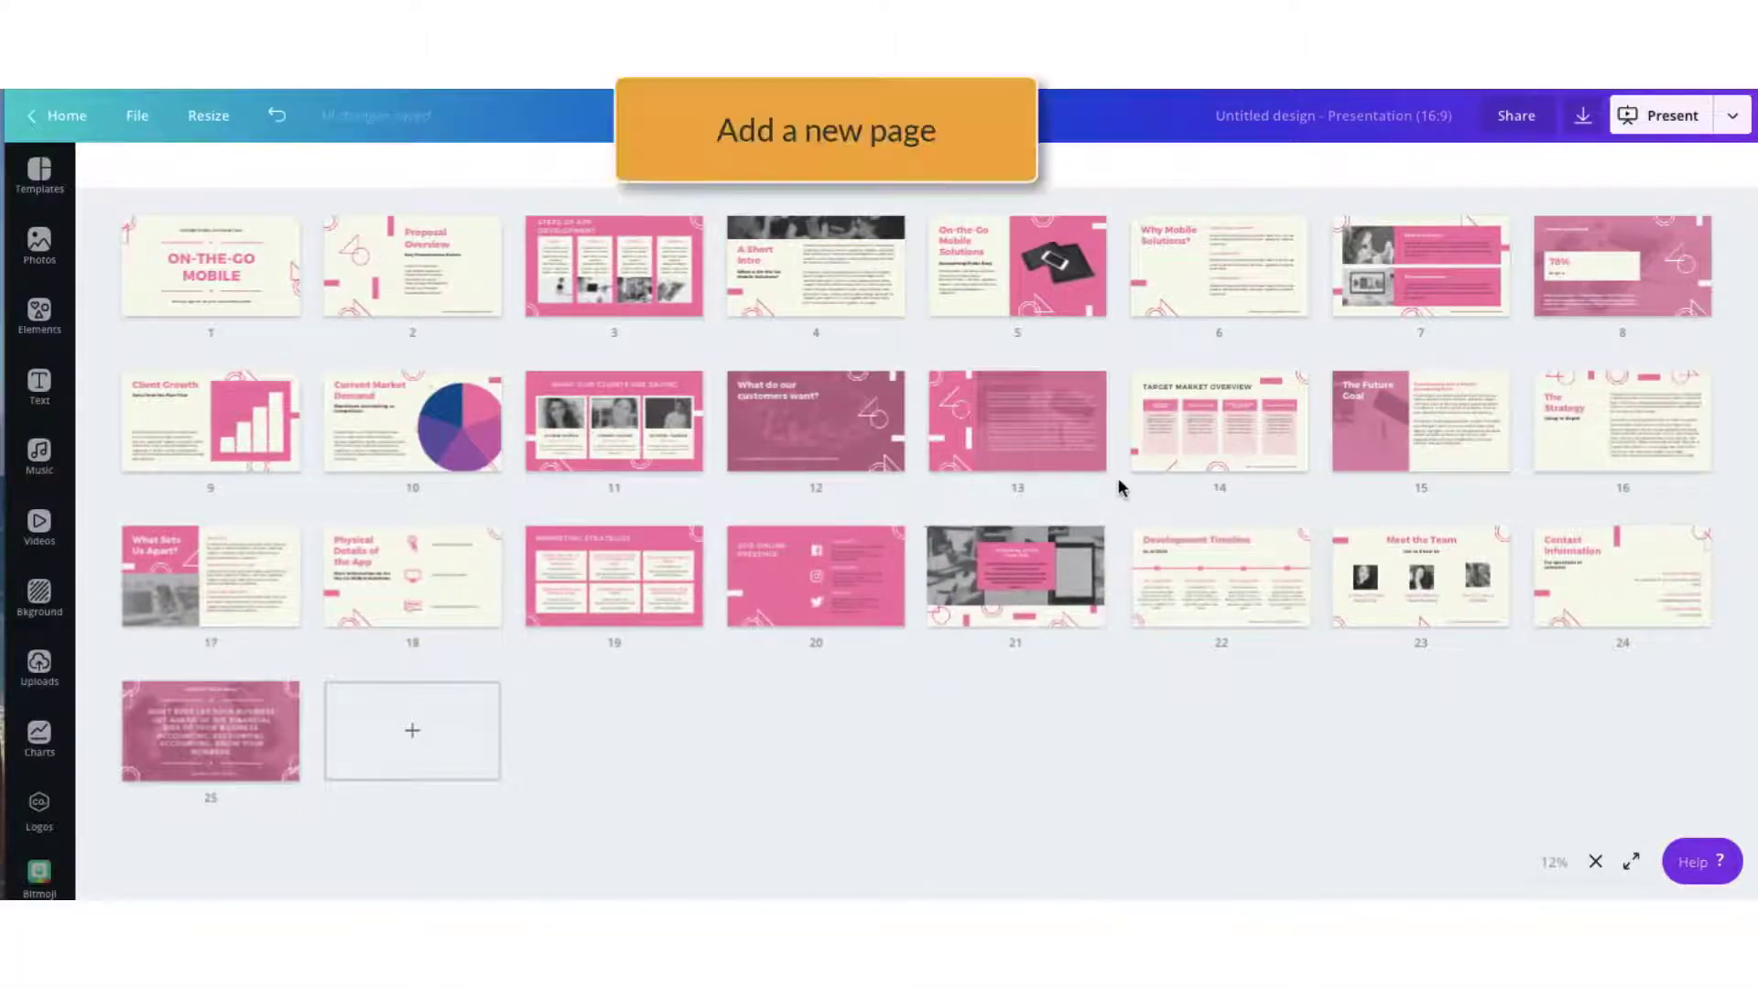
Step: Add a blank page after page 13 and delete the Marketing Strategies page
left_click(1118, 426)
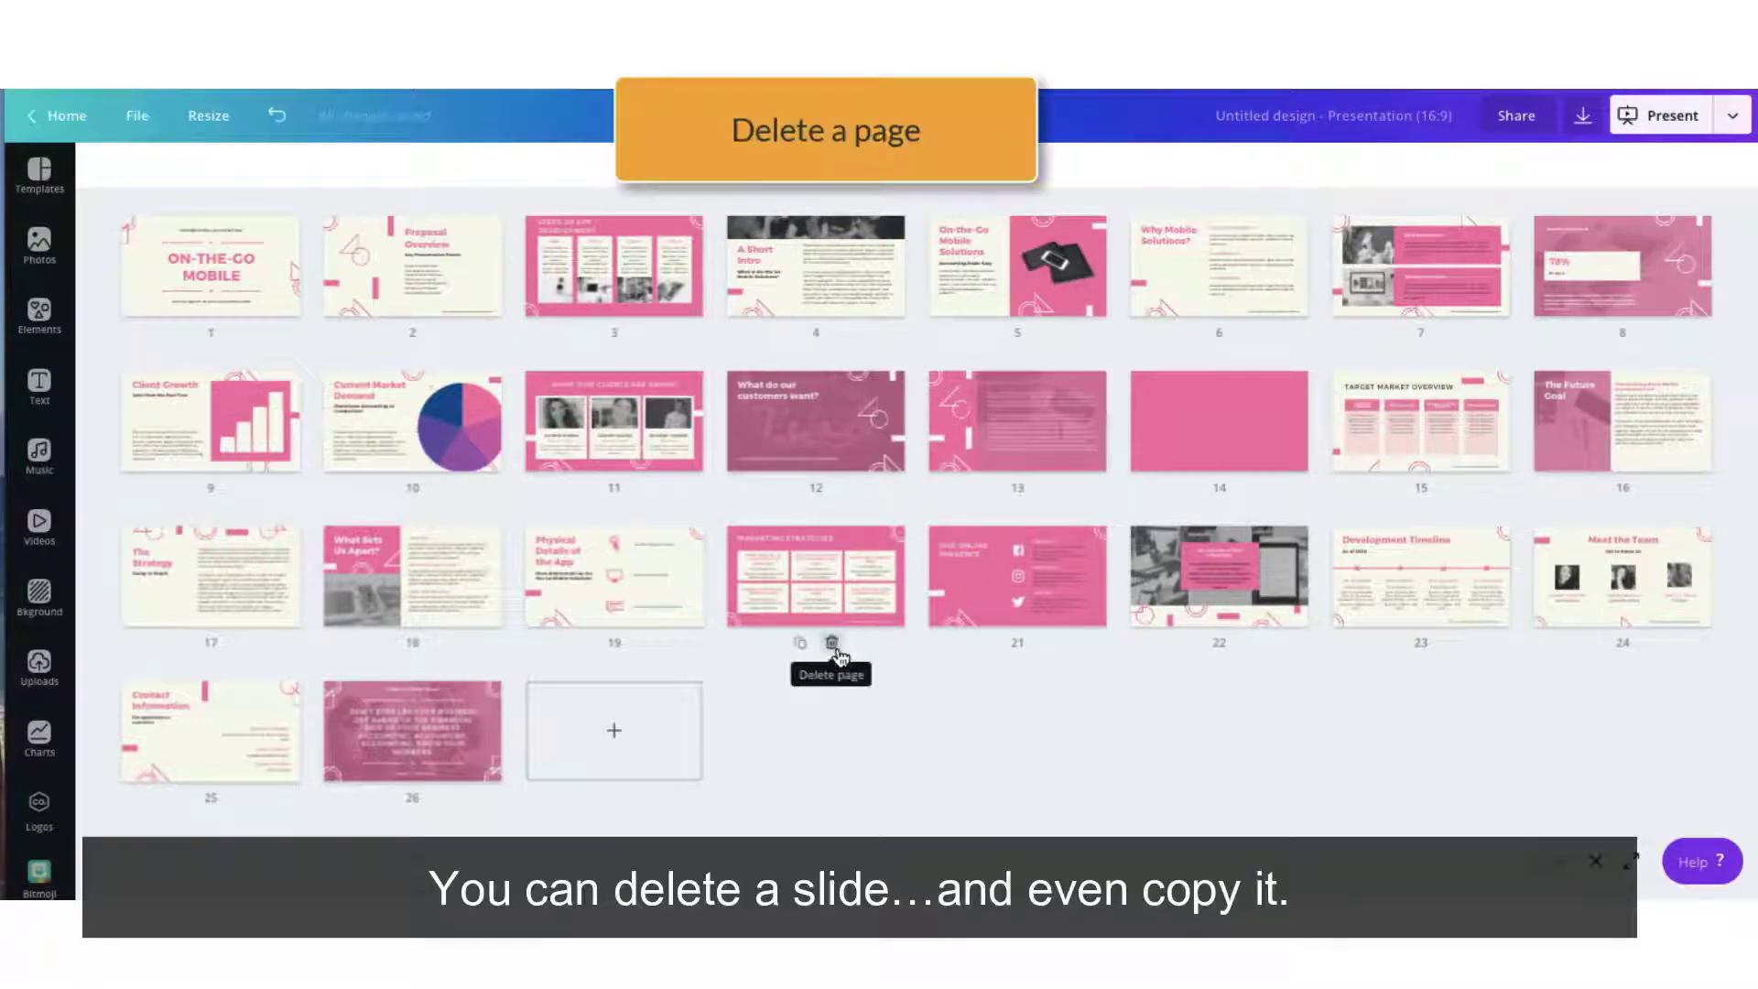
left_click(835, 646)
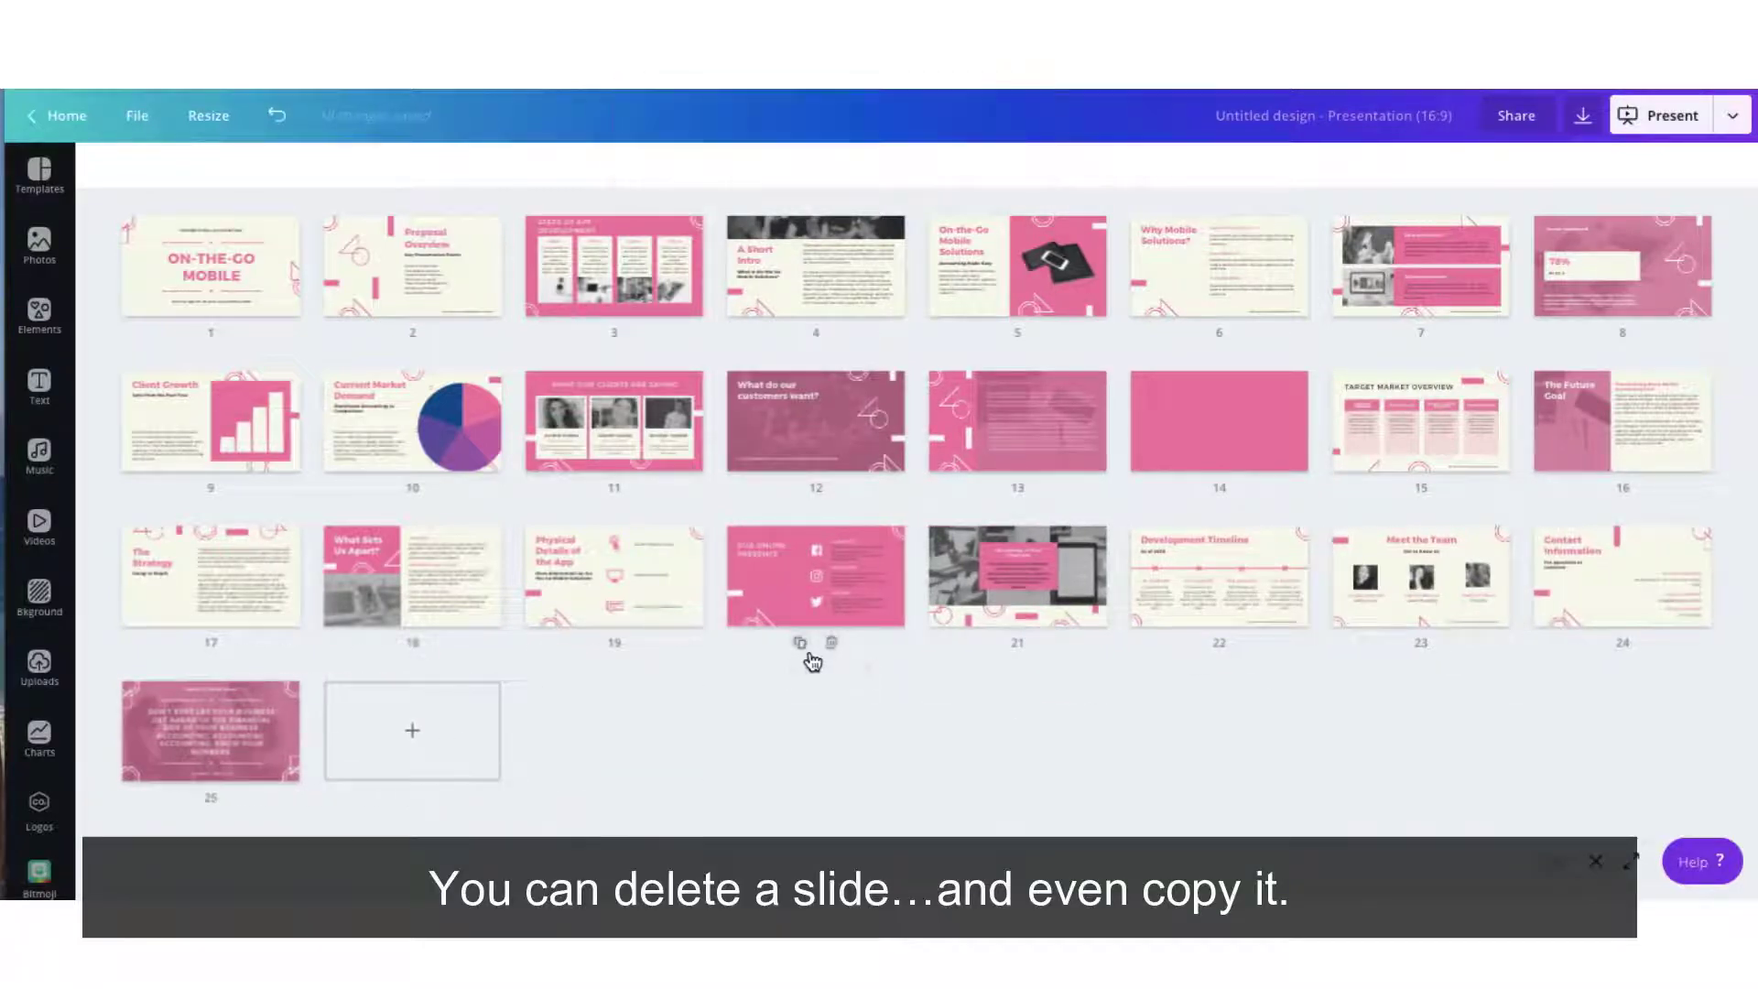
Step: Duplicate the online presence page, move one copy to position 6, and close the page overview
left_click(799, 642)
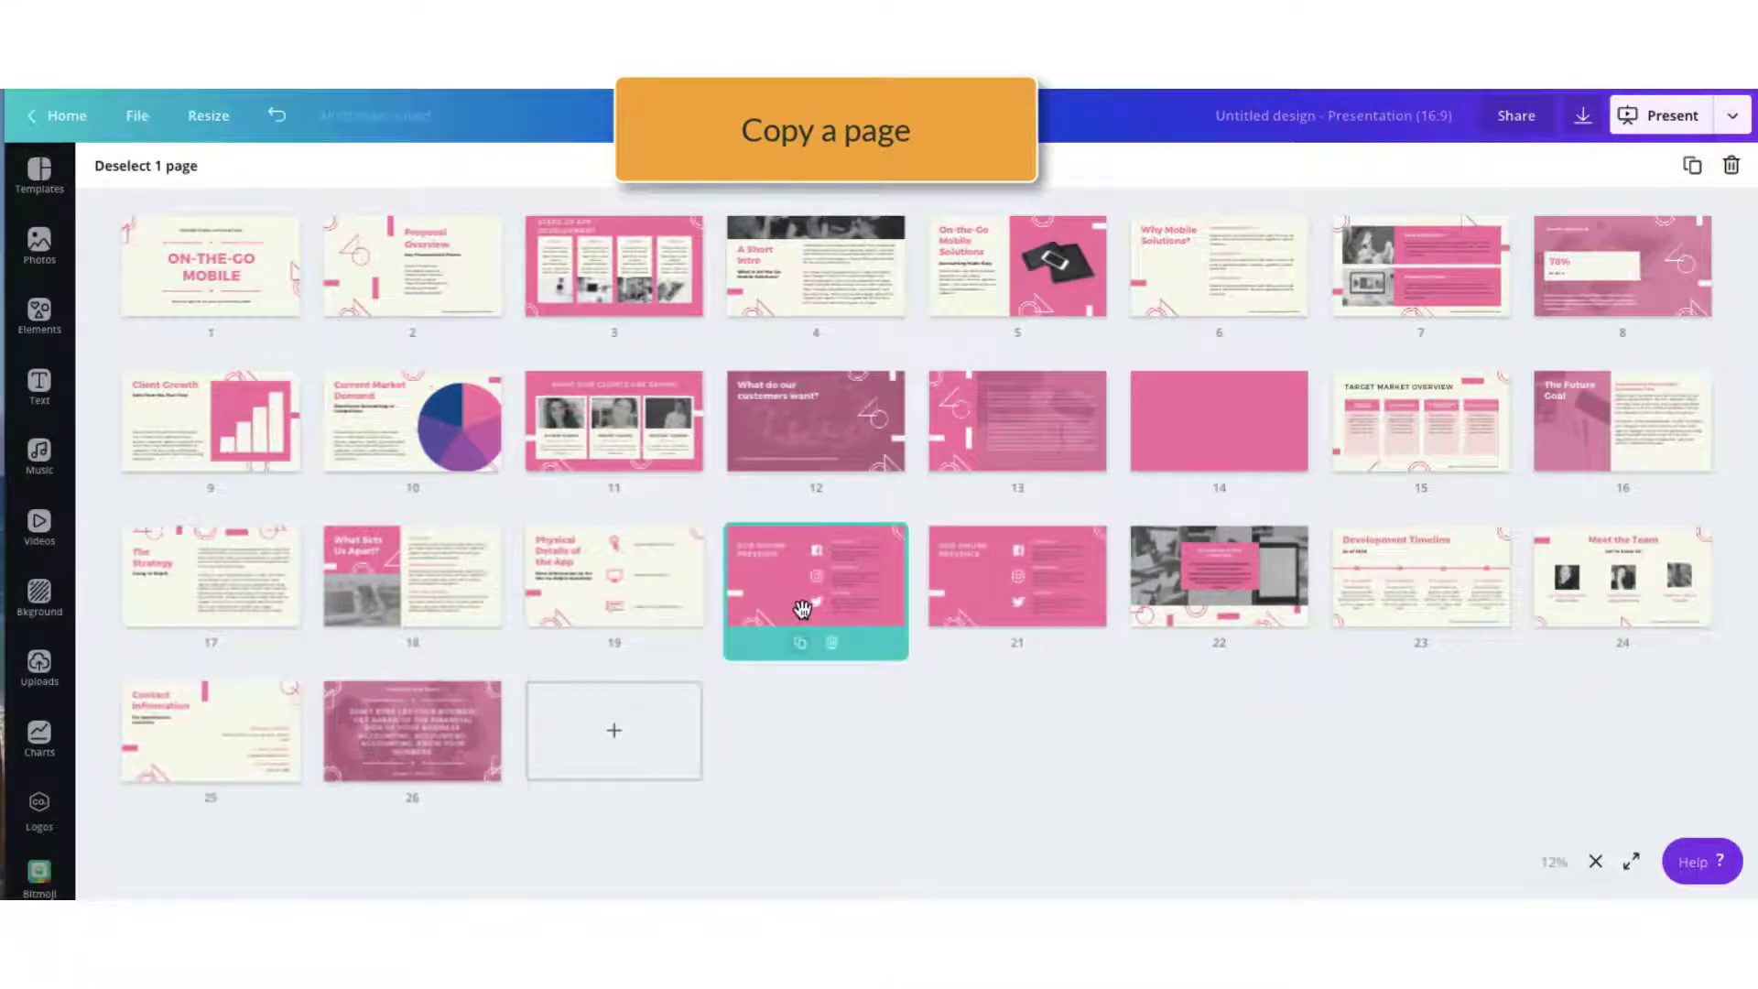
left_click_drag(802, 608, 1105, 278)
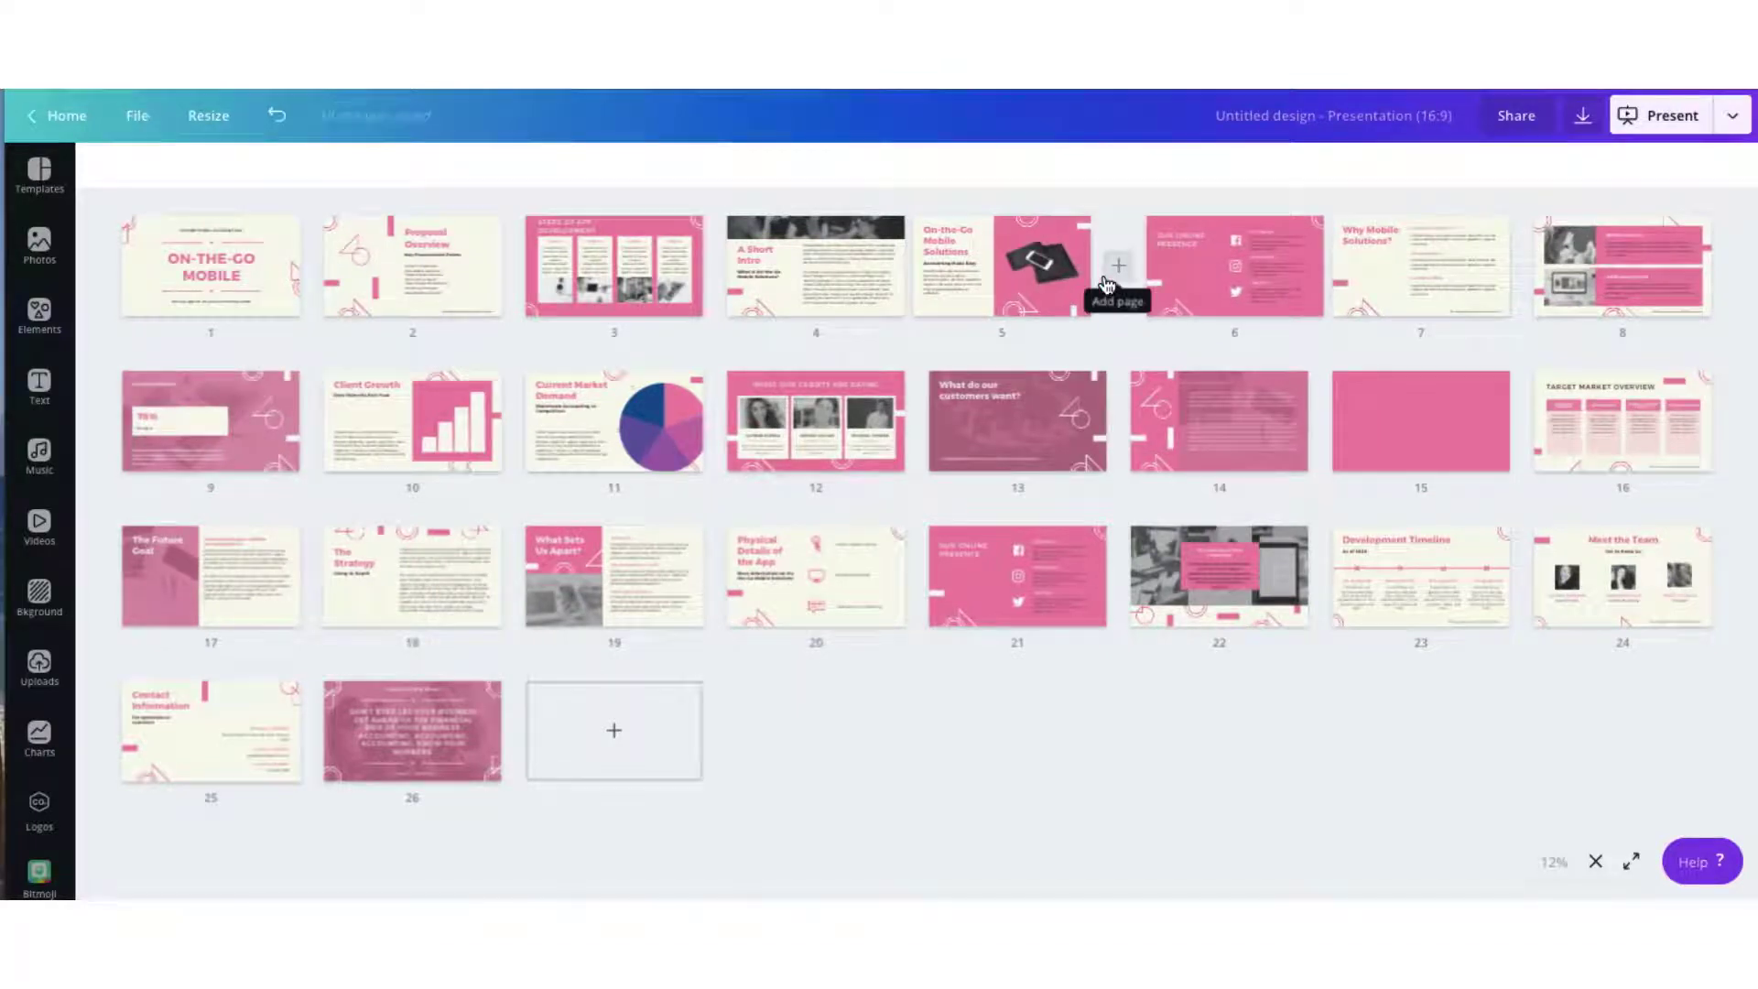
left_click(1595, 863)
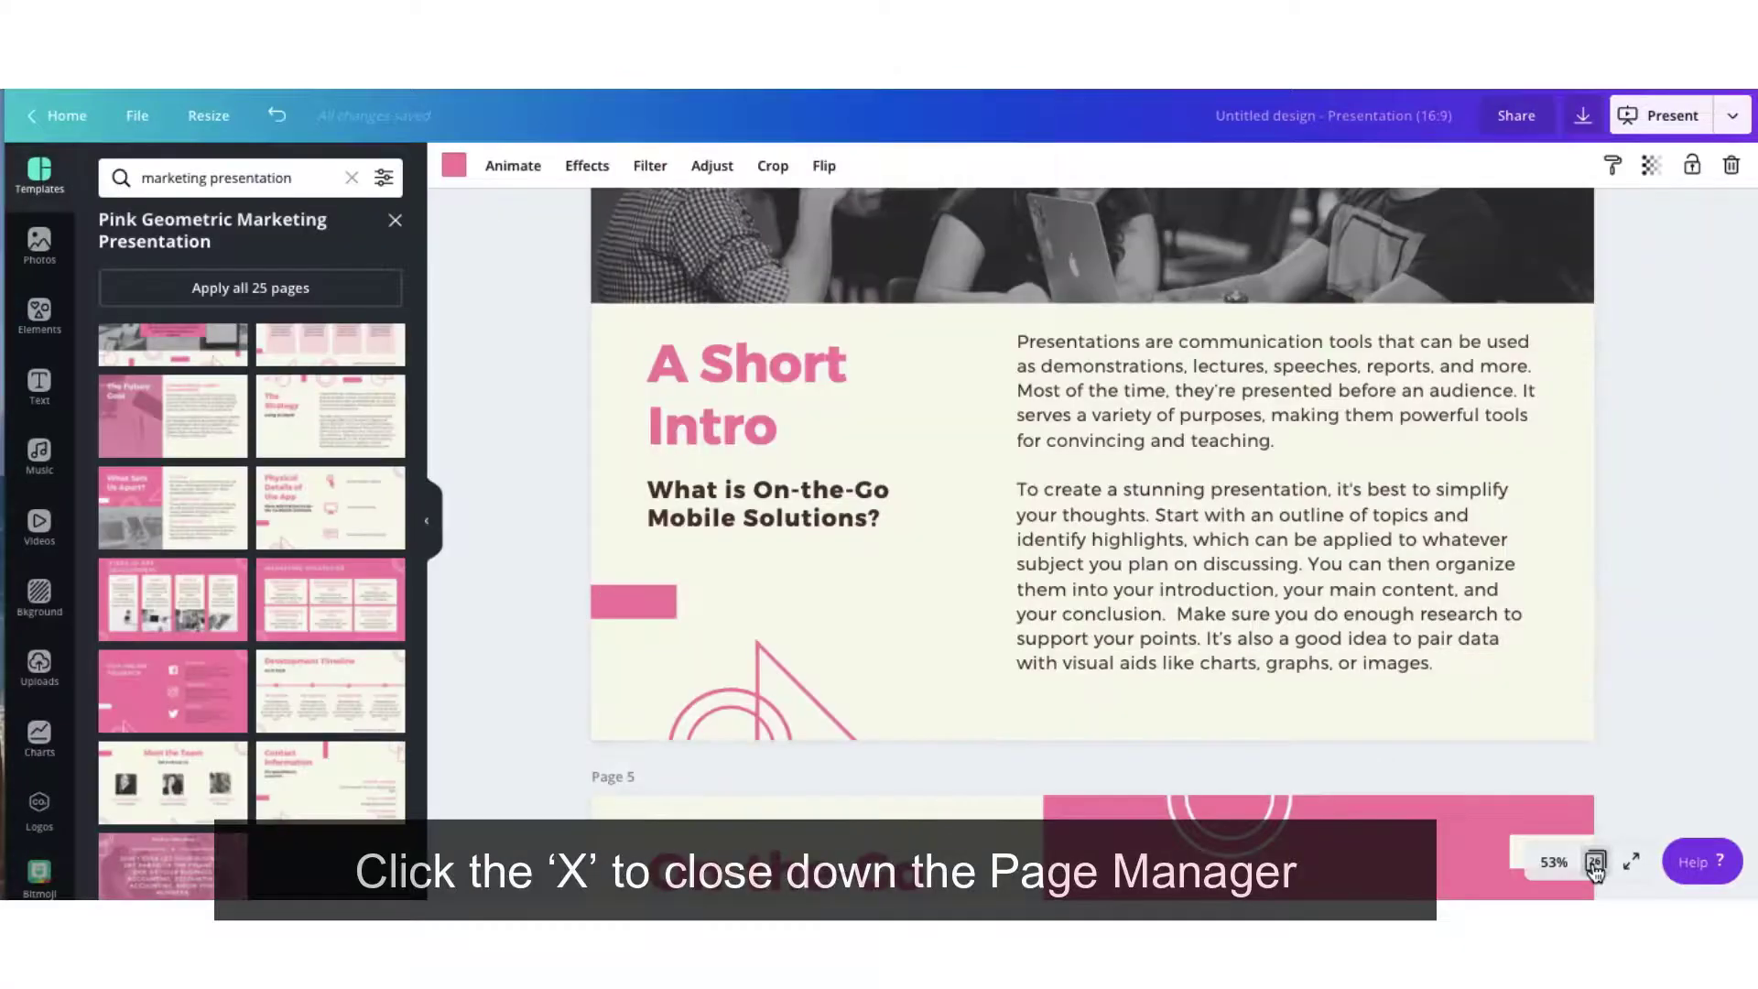
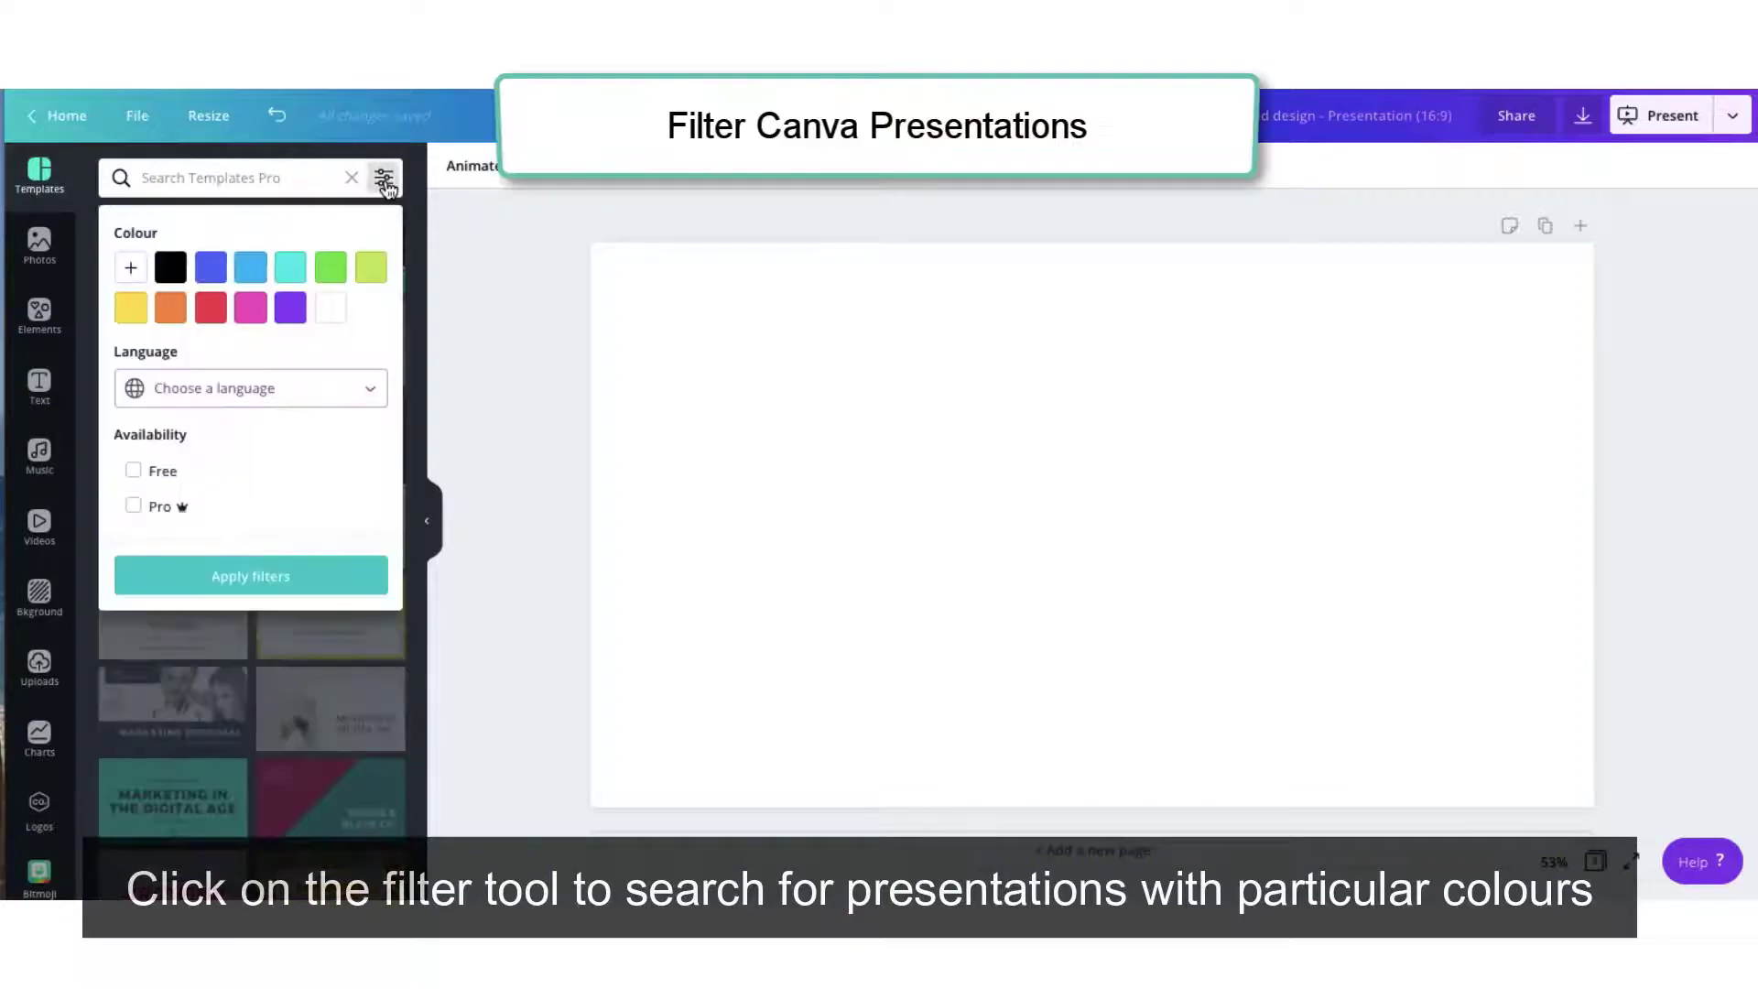
Step: Browse the language choices in the template filter and restrict the availability to Free
left_click(291, 305)
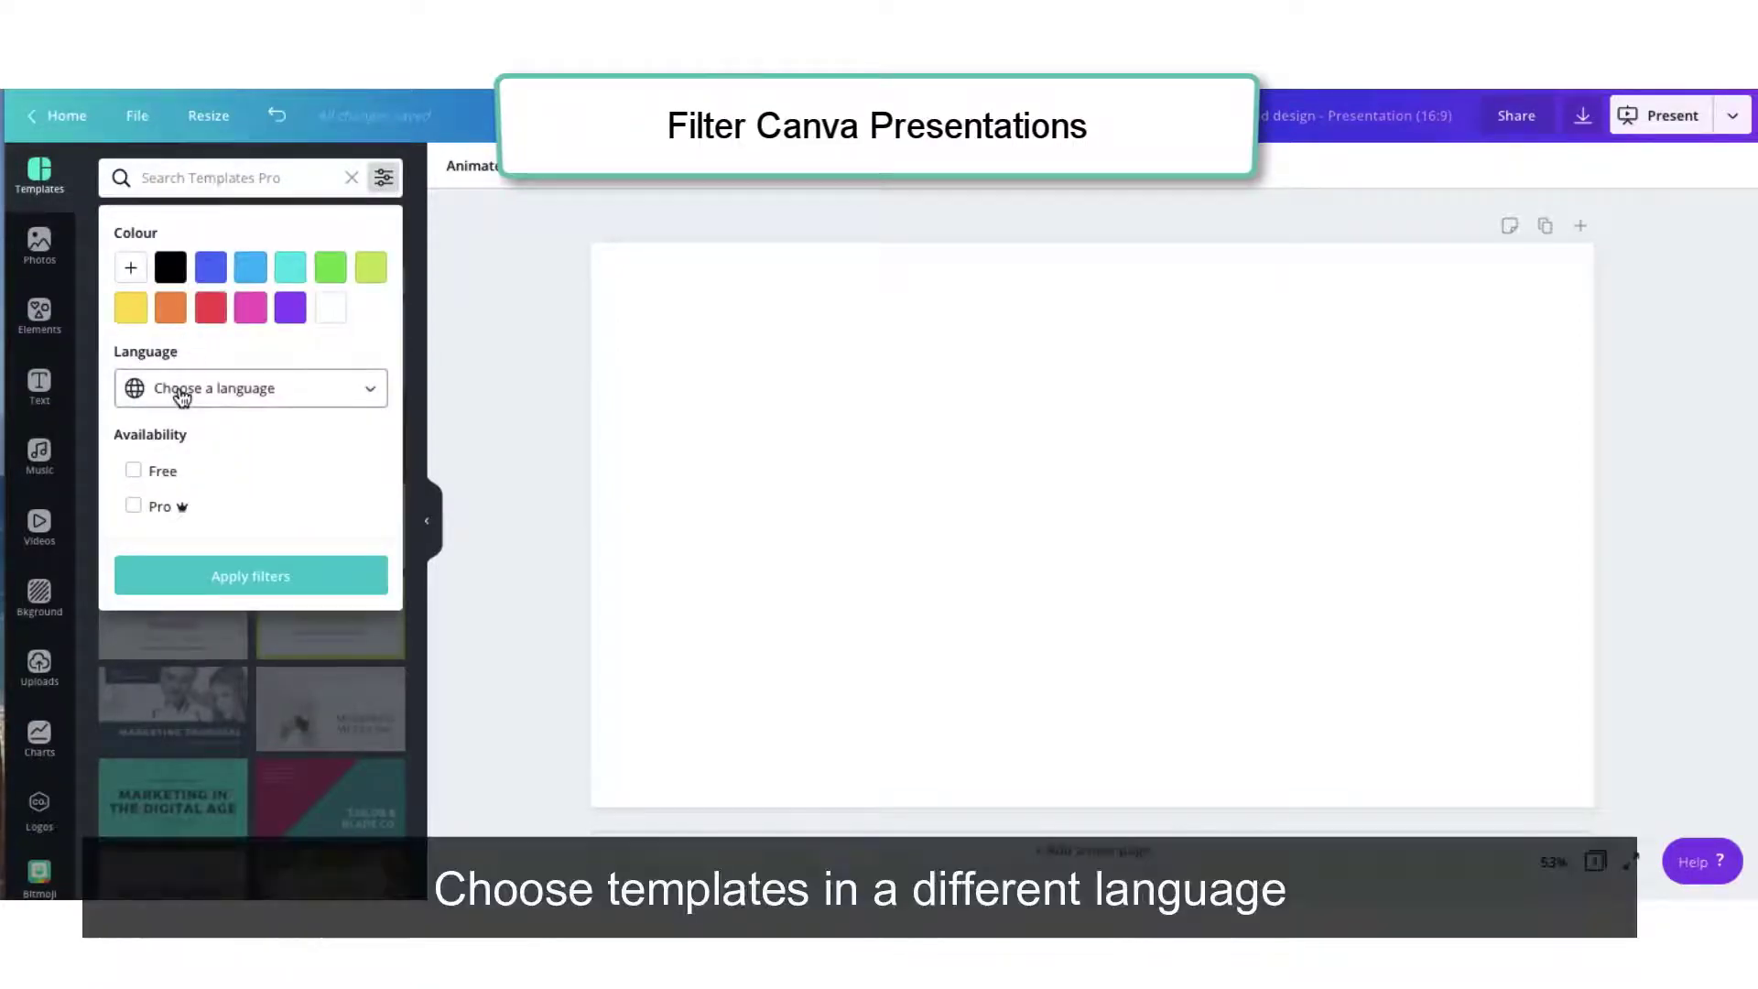
left_click(180, 392)
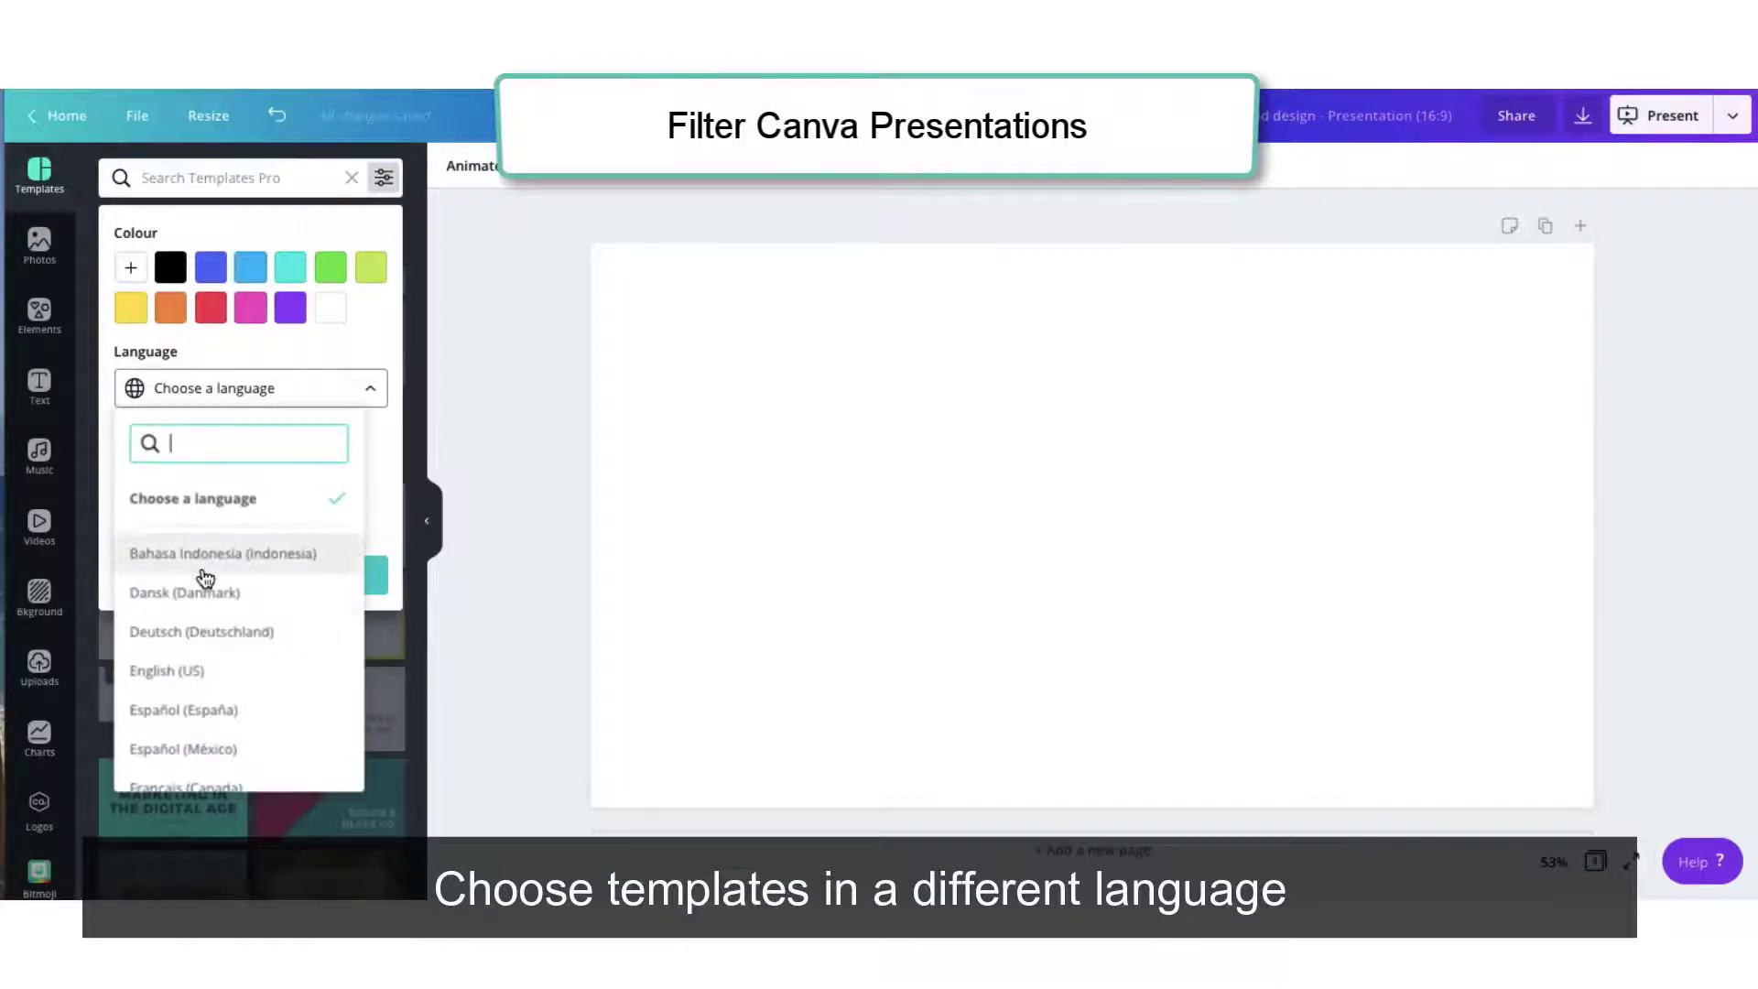
scroll(205, 576, "down", 1)
scroll(205, 577, "down", 5)
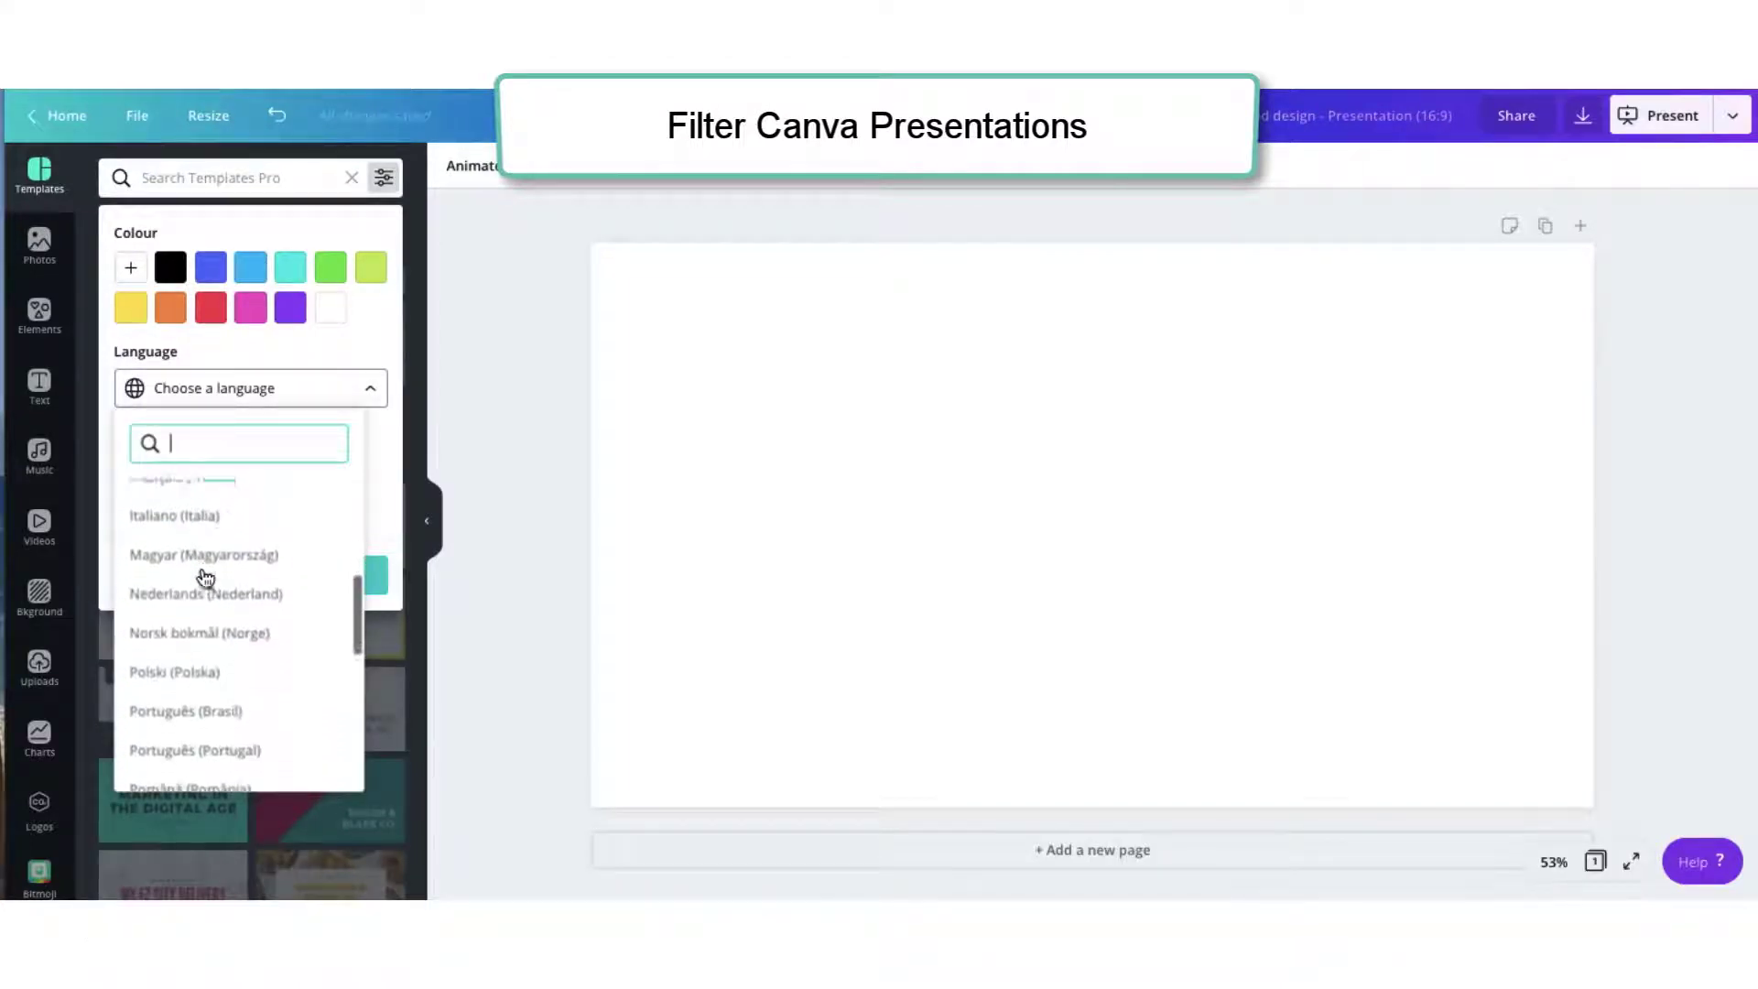
scroll(205, 577, "down", 1)
scroll(205, 576, "up", 6)
left_click(388, 494)
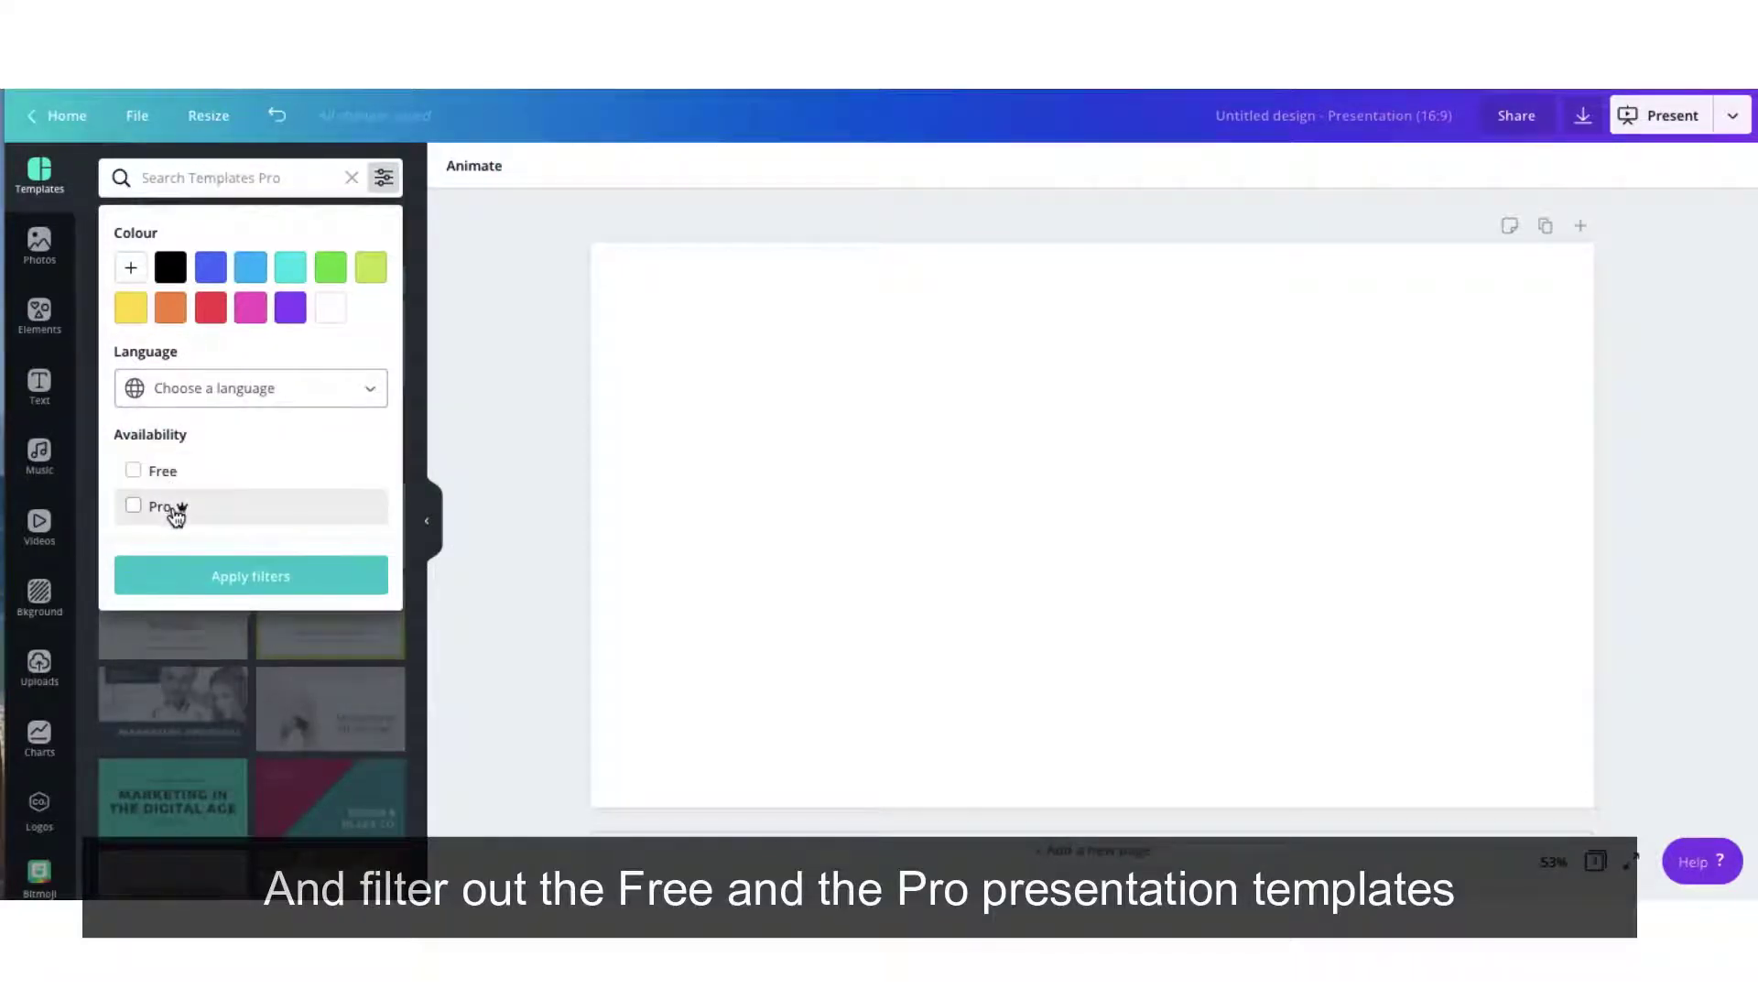
left_click(135, 472)
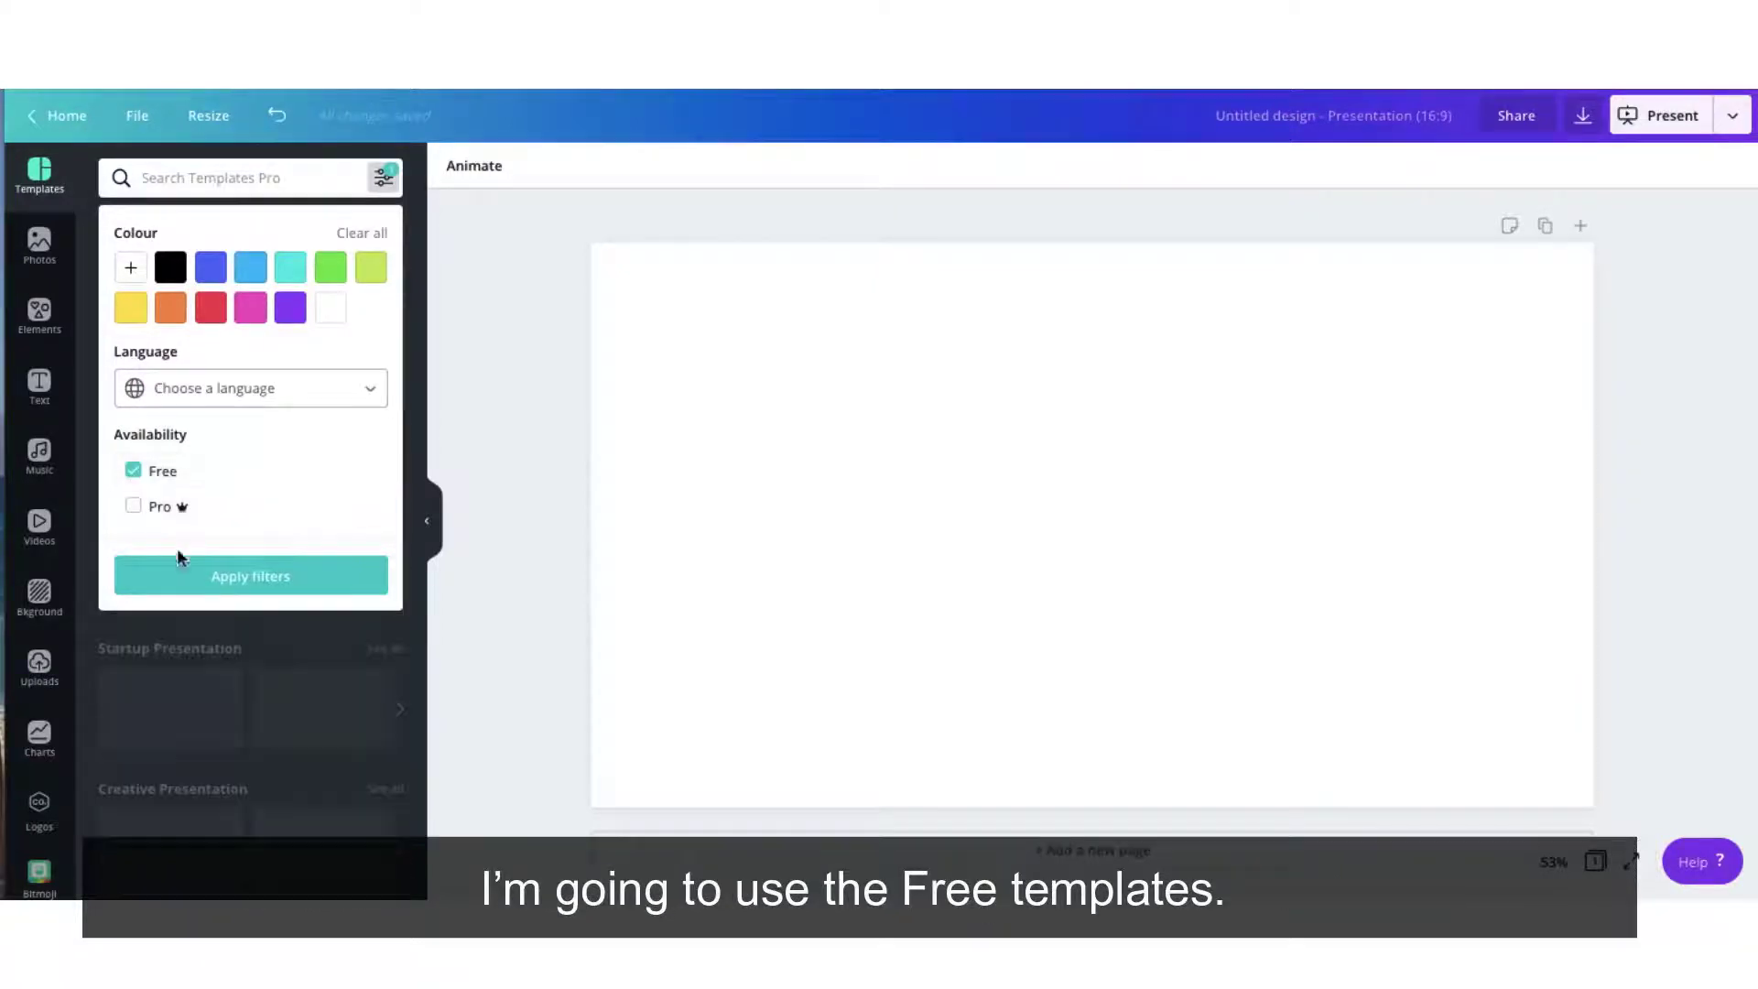
Step: Apply the Free availability filter and show all templates in the Professional Presentation category
left_click(221, 588)
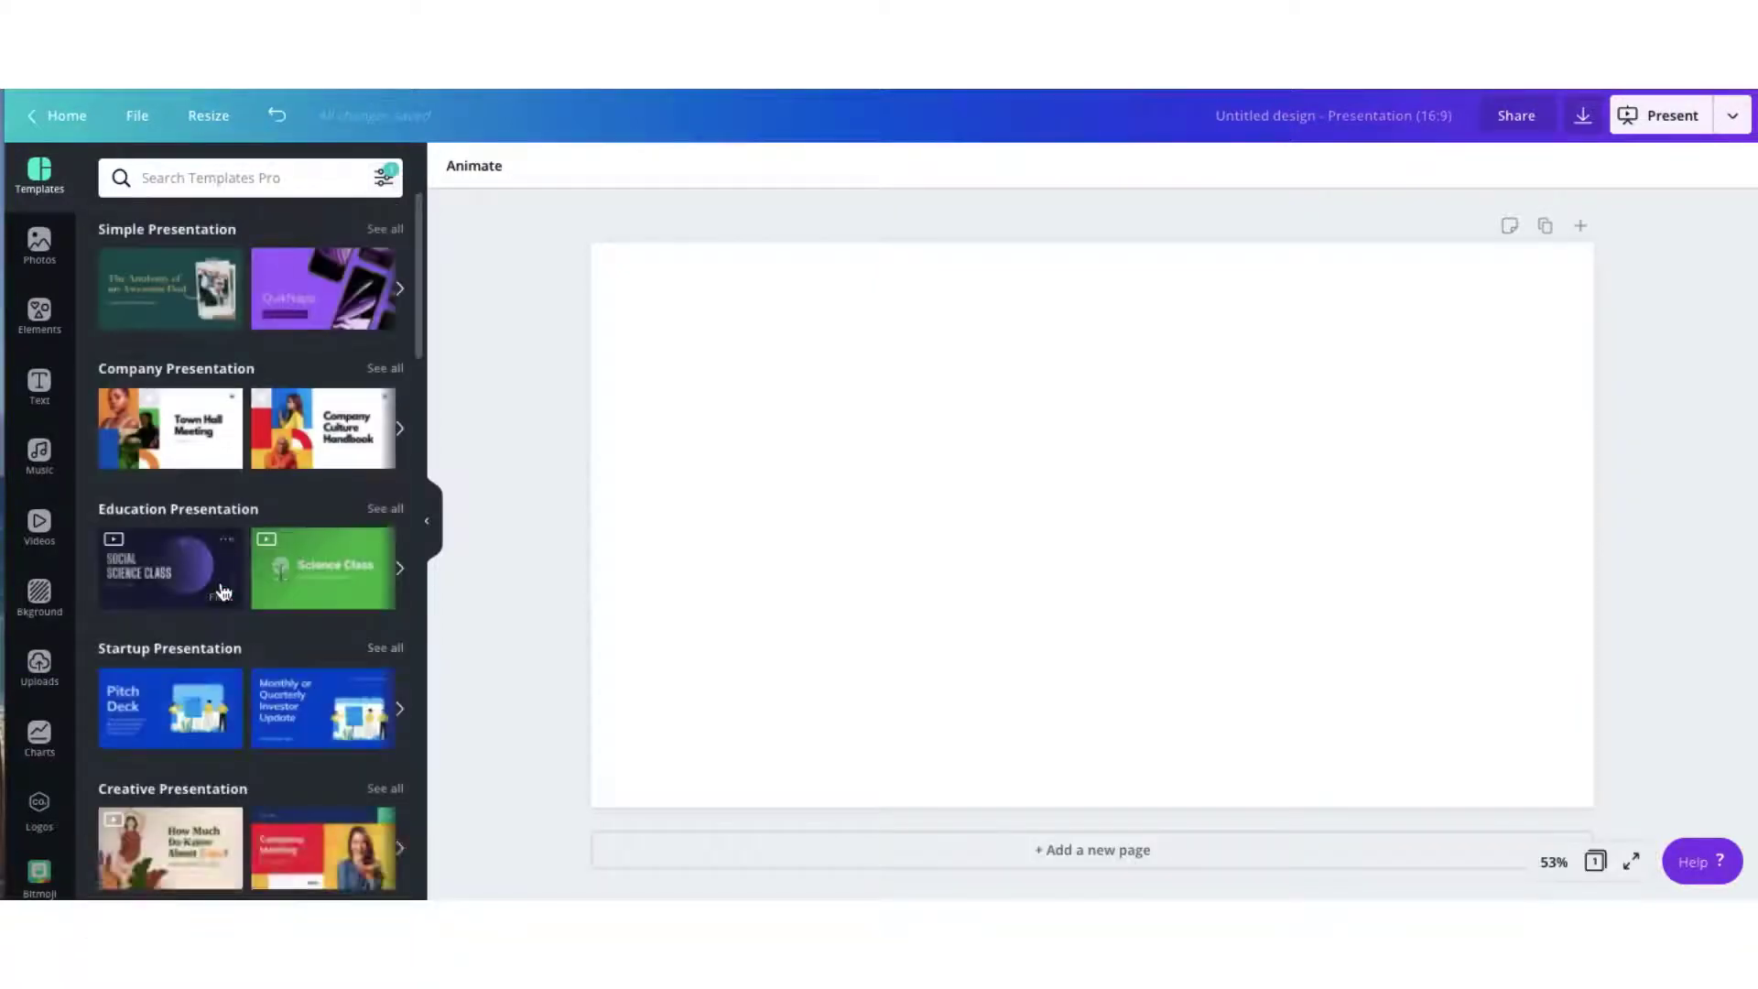
scroll(222, 591, "down", 5)
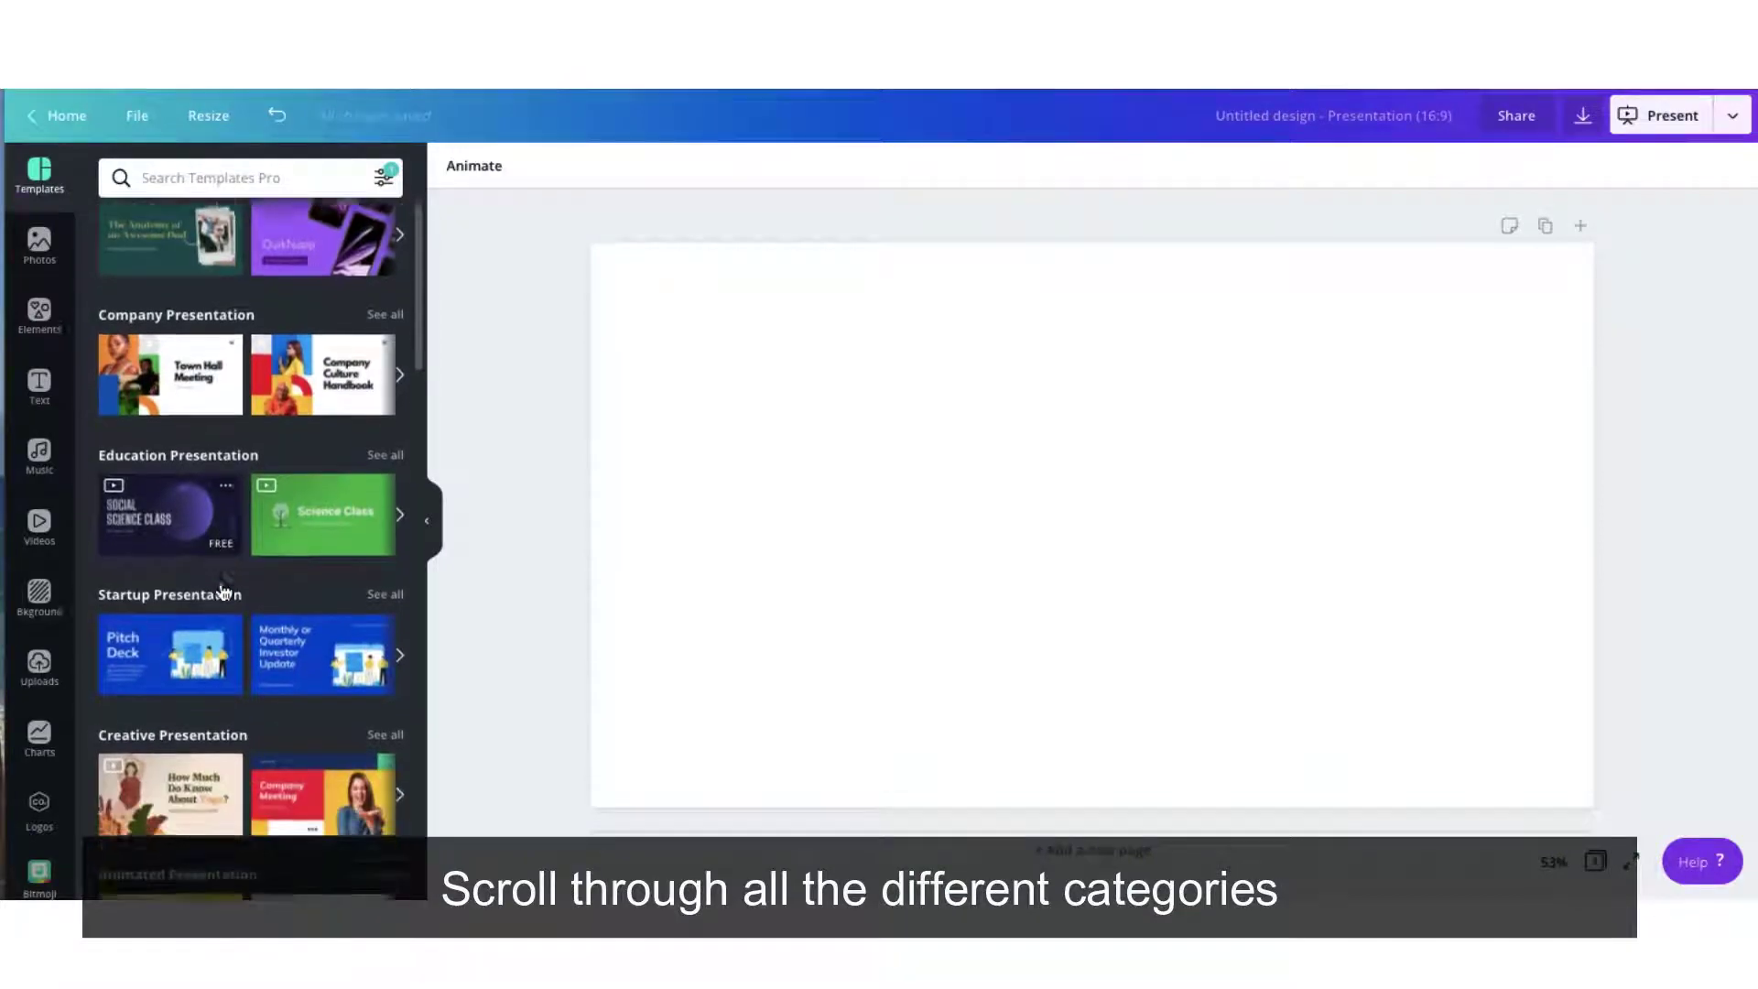
scroll(223, 592, "down", 6)
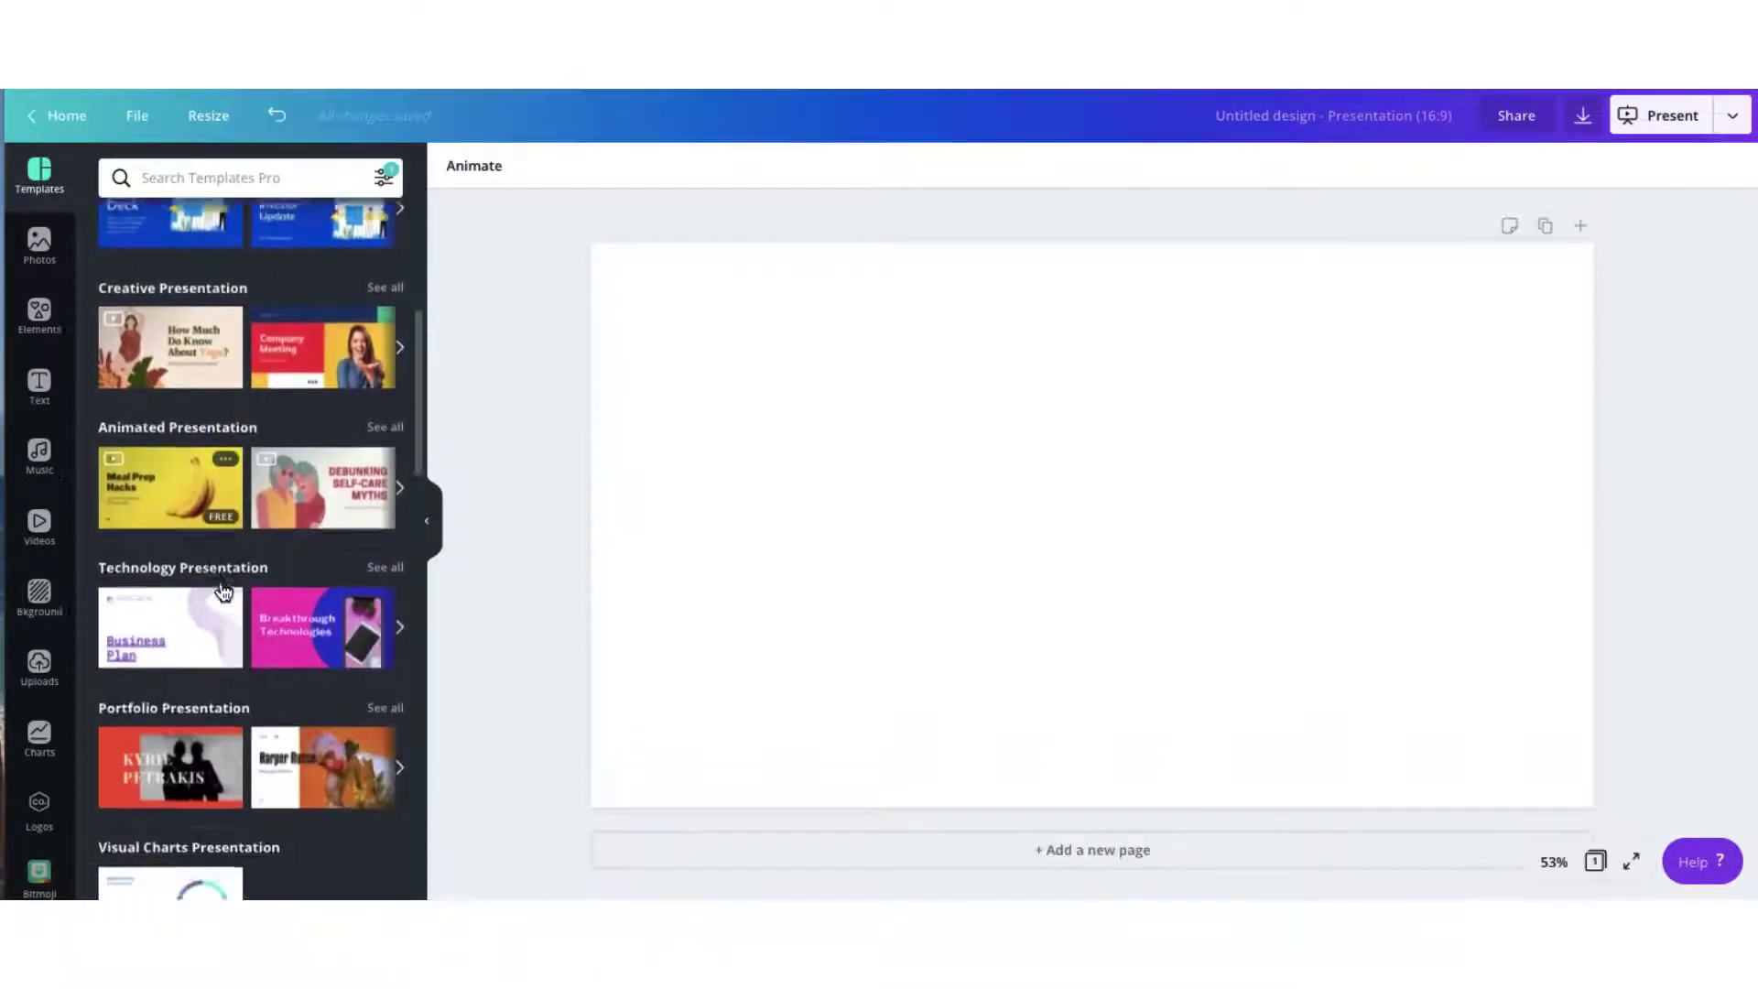
scroll(222, 591, "down", 3)
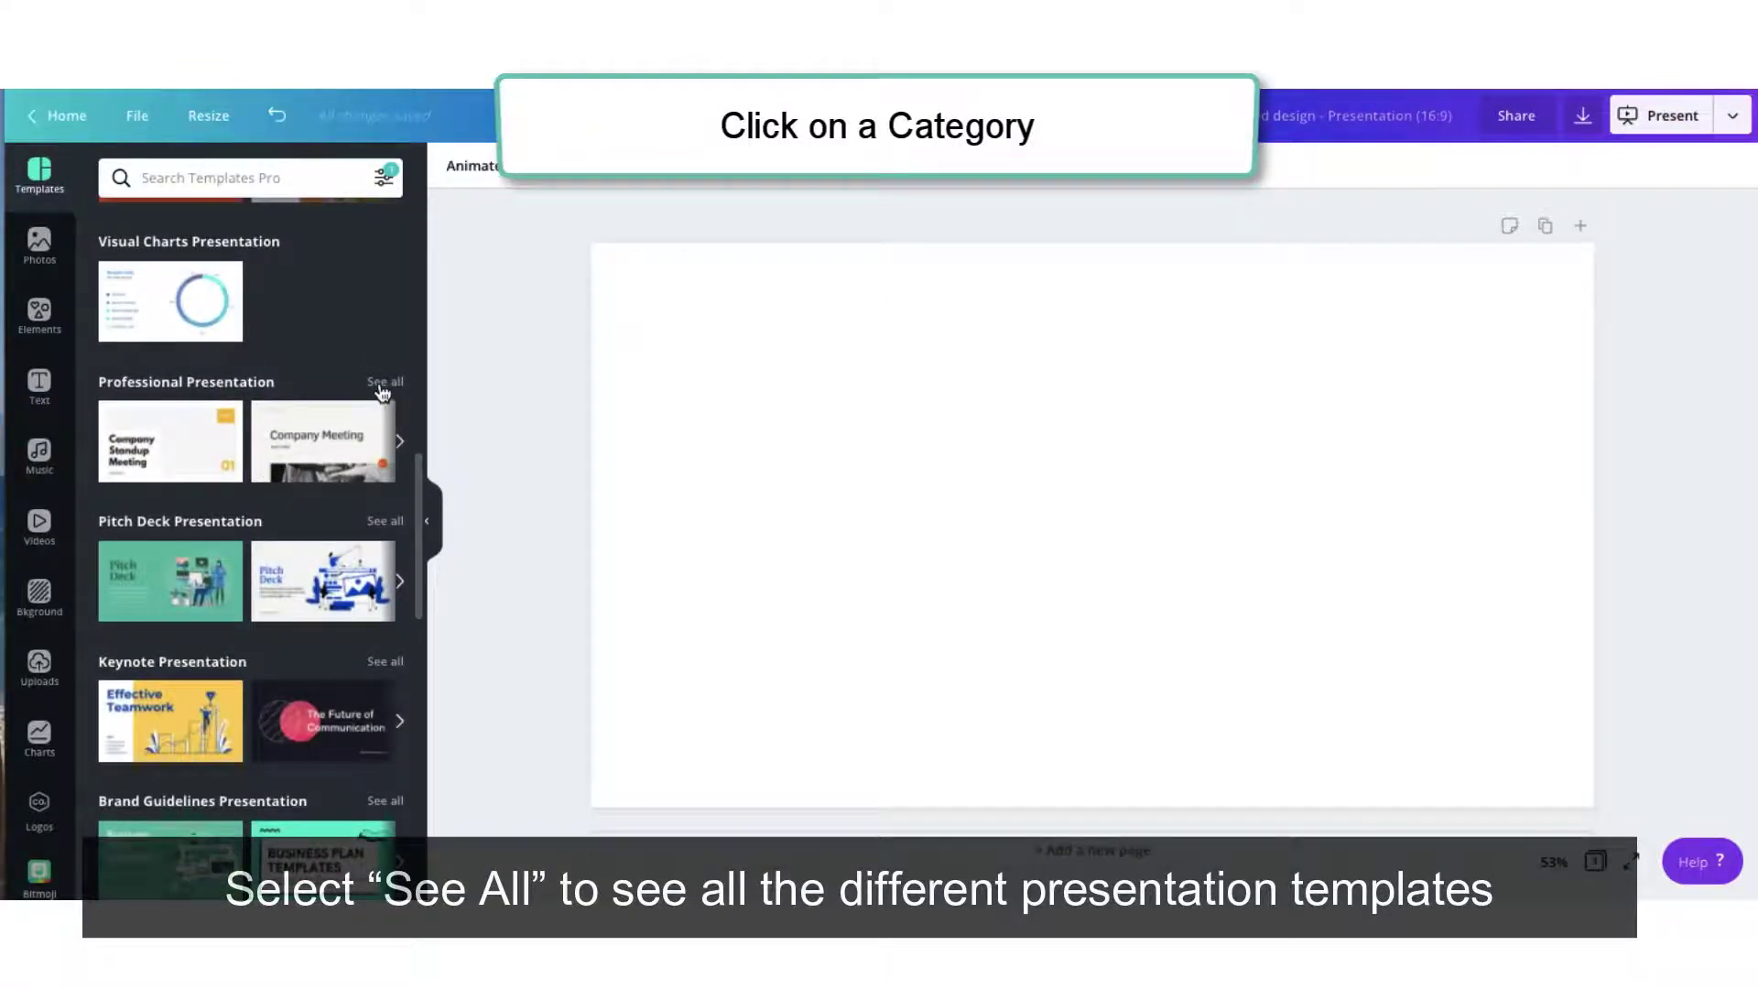
left_click(383, 385)
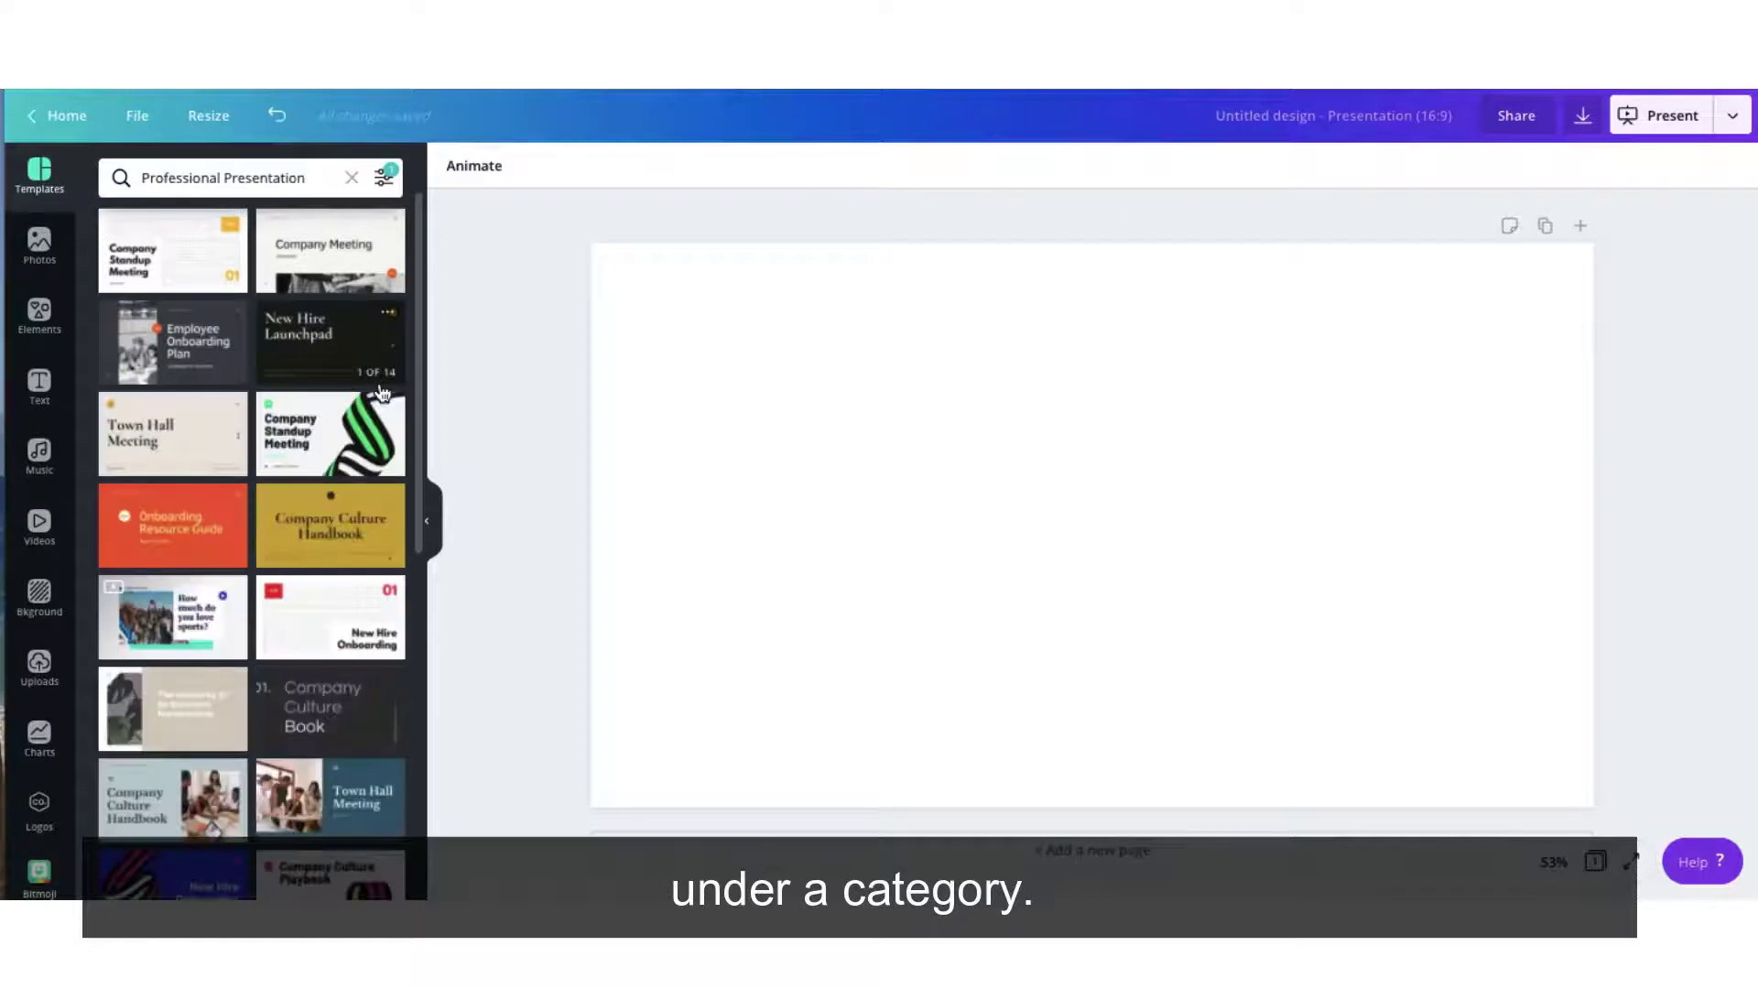
Step: Apply all 11 pages of the Pink and Yellow Pattern Company Culture Book Presentation template and look over the inserted pages
scroll(323, 467, "down", 3)
scroll(323, 467, "down", 4)
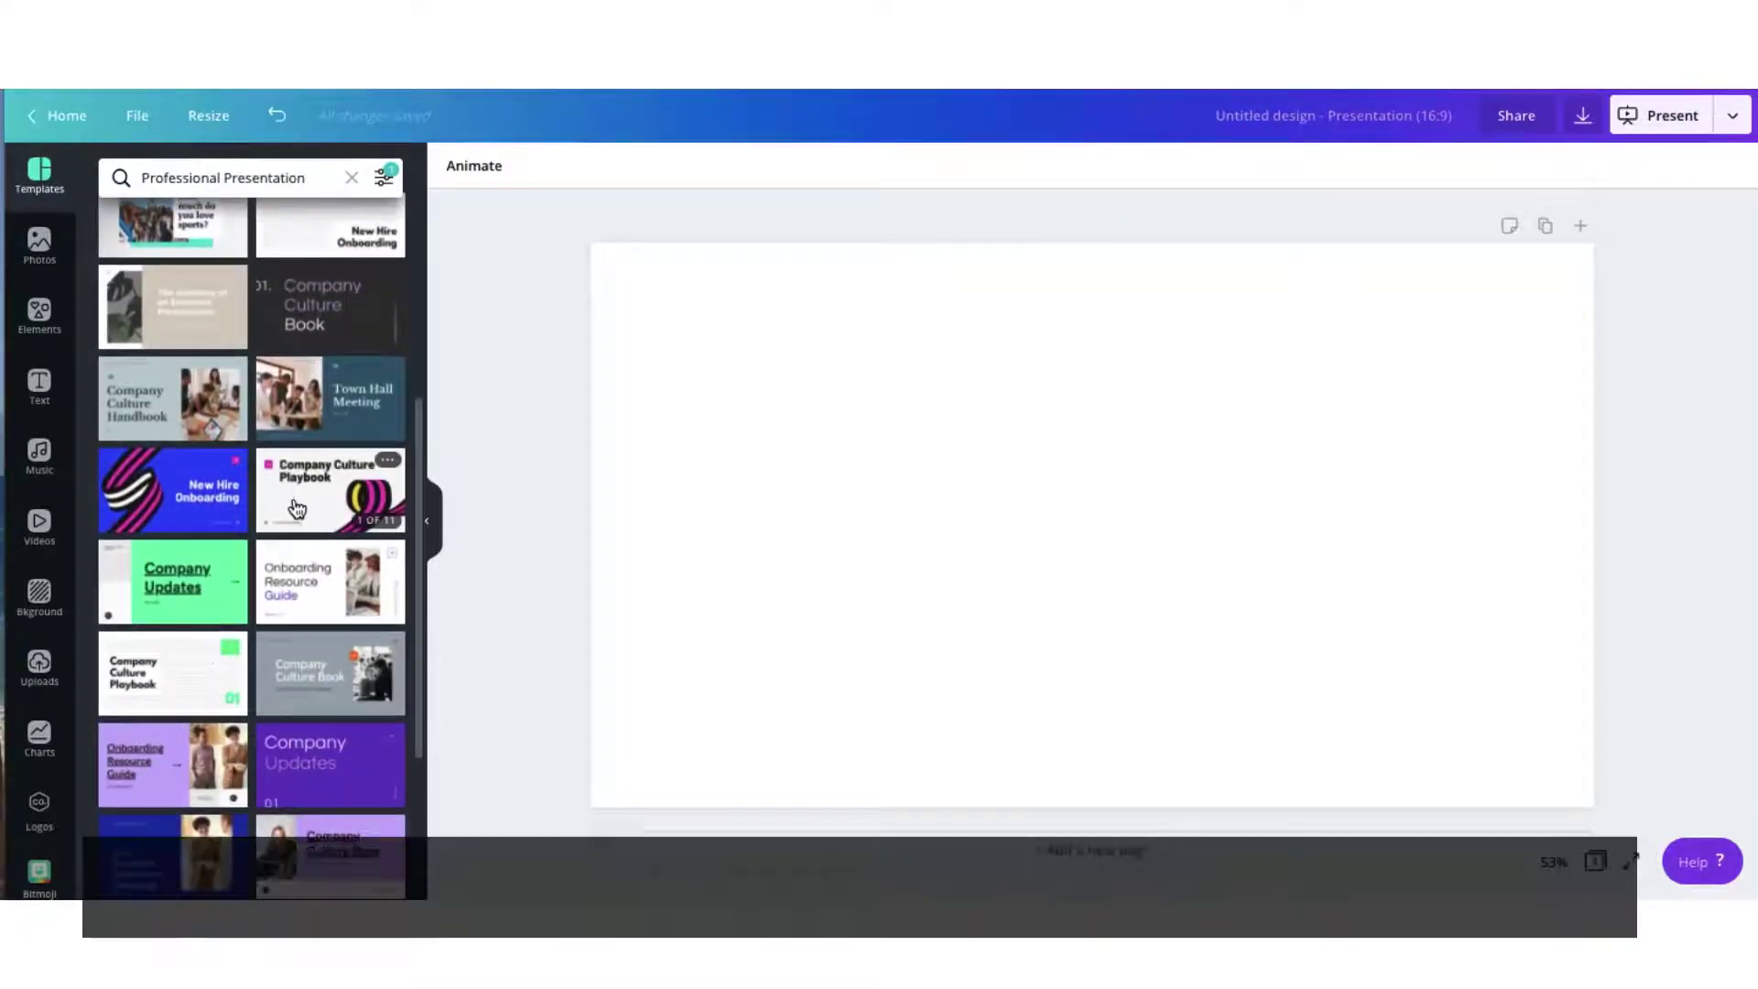
left_click(295, 509)
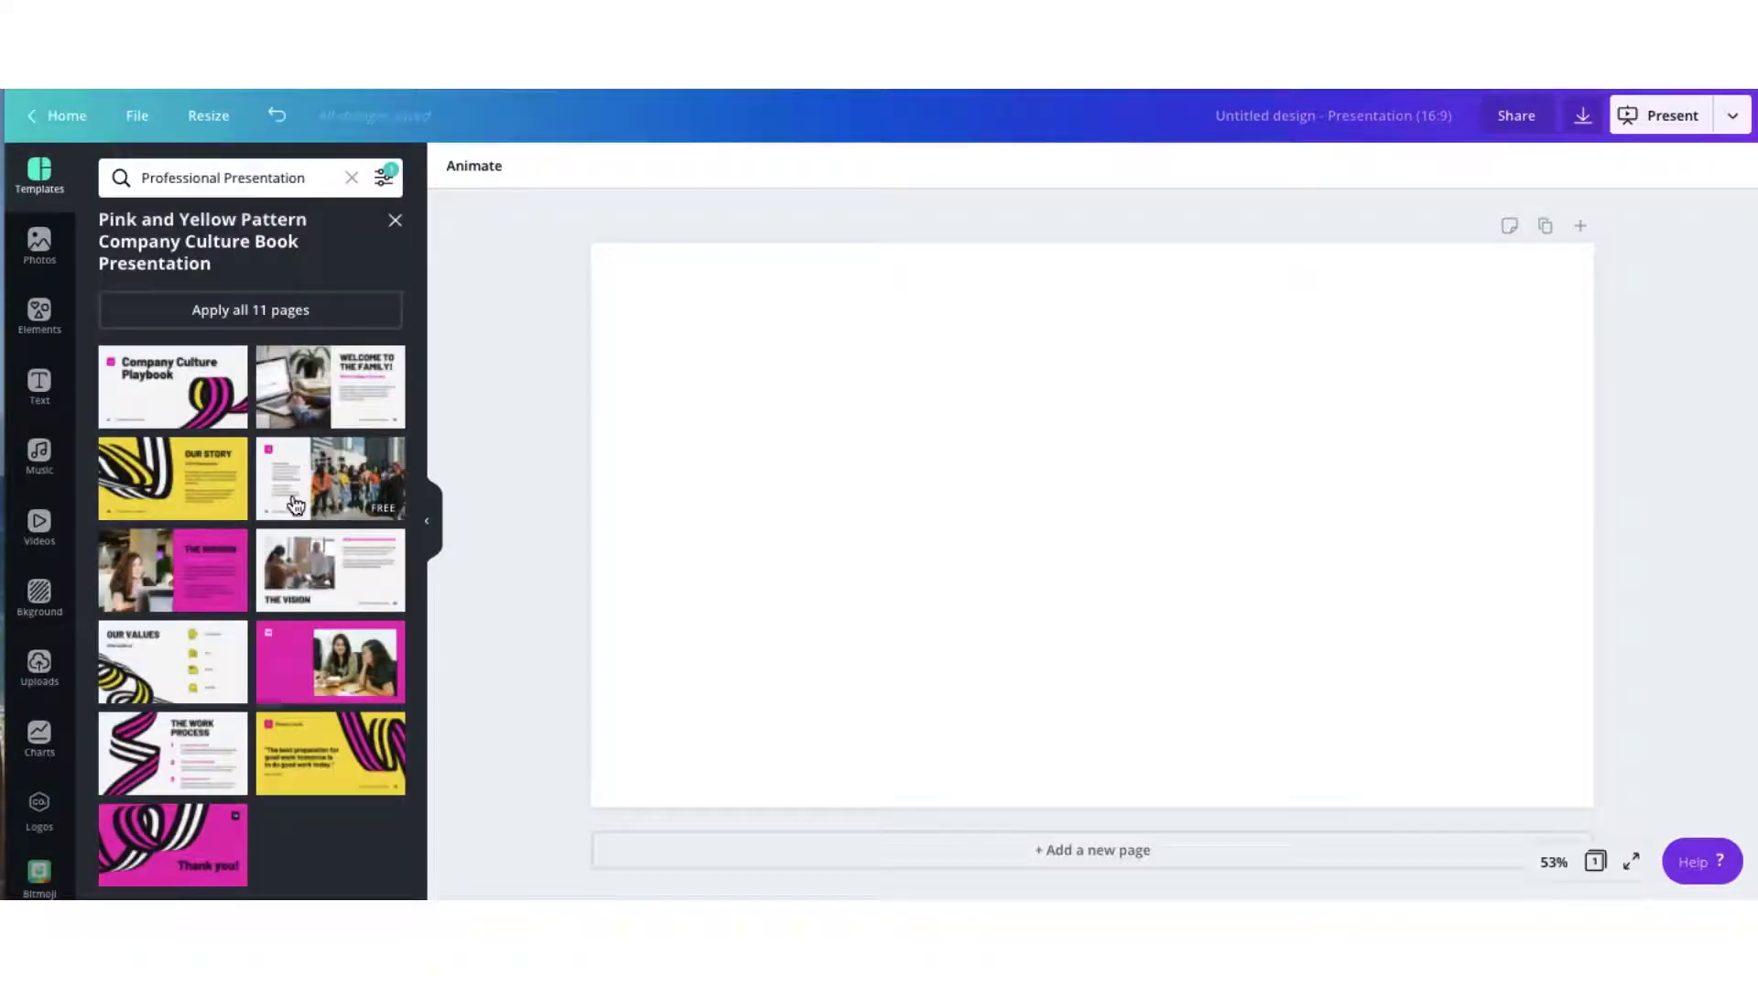
left_click(284, 311)
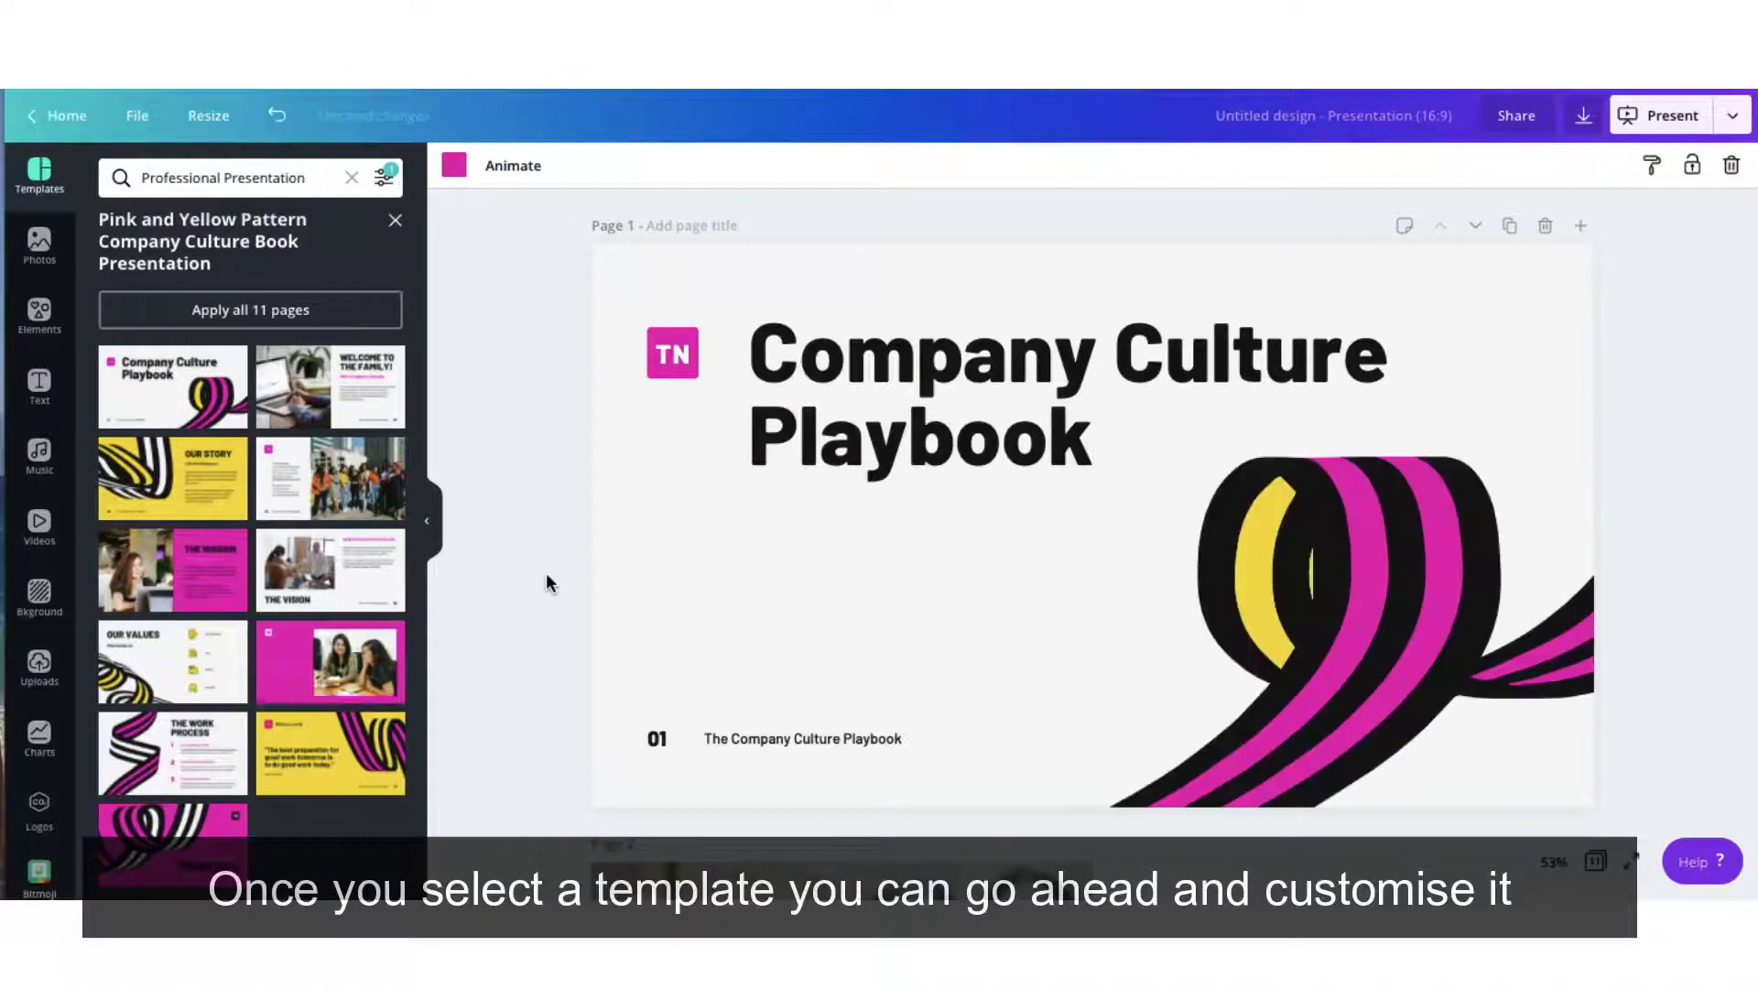
scroll(546, 575, "down", 5)
scroll(545, 573, "down", 15)
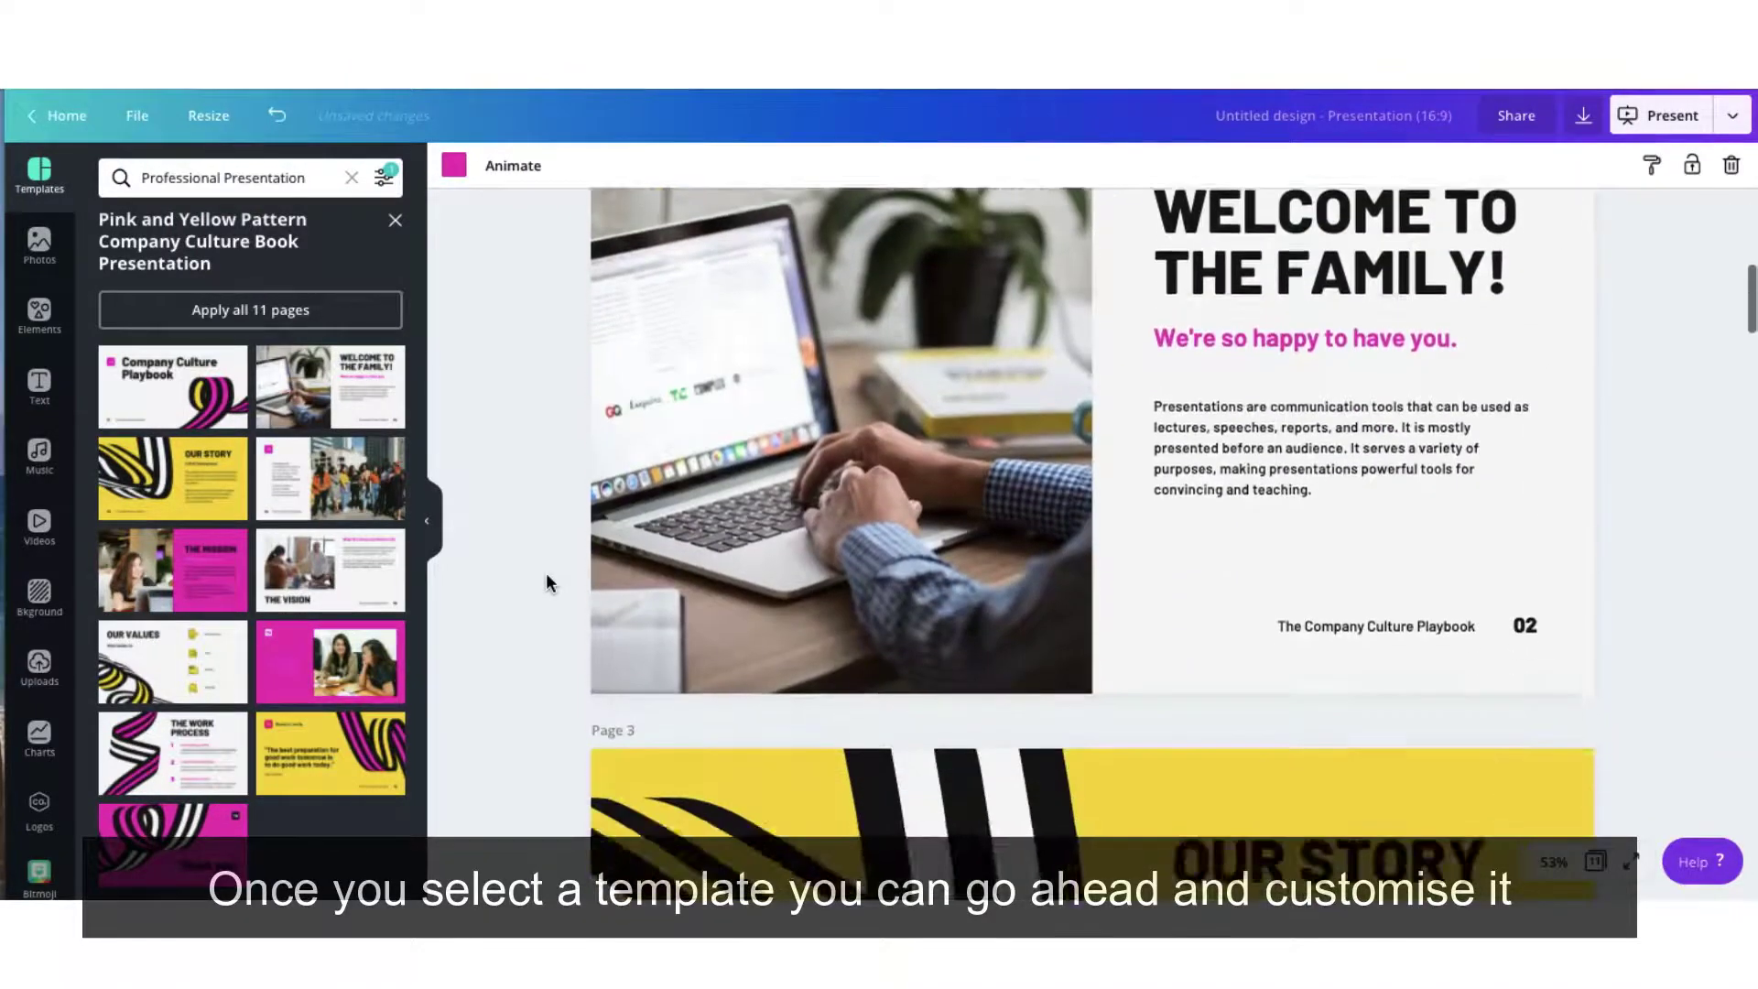
scroll(546, 574, "down", 5)
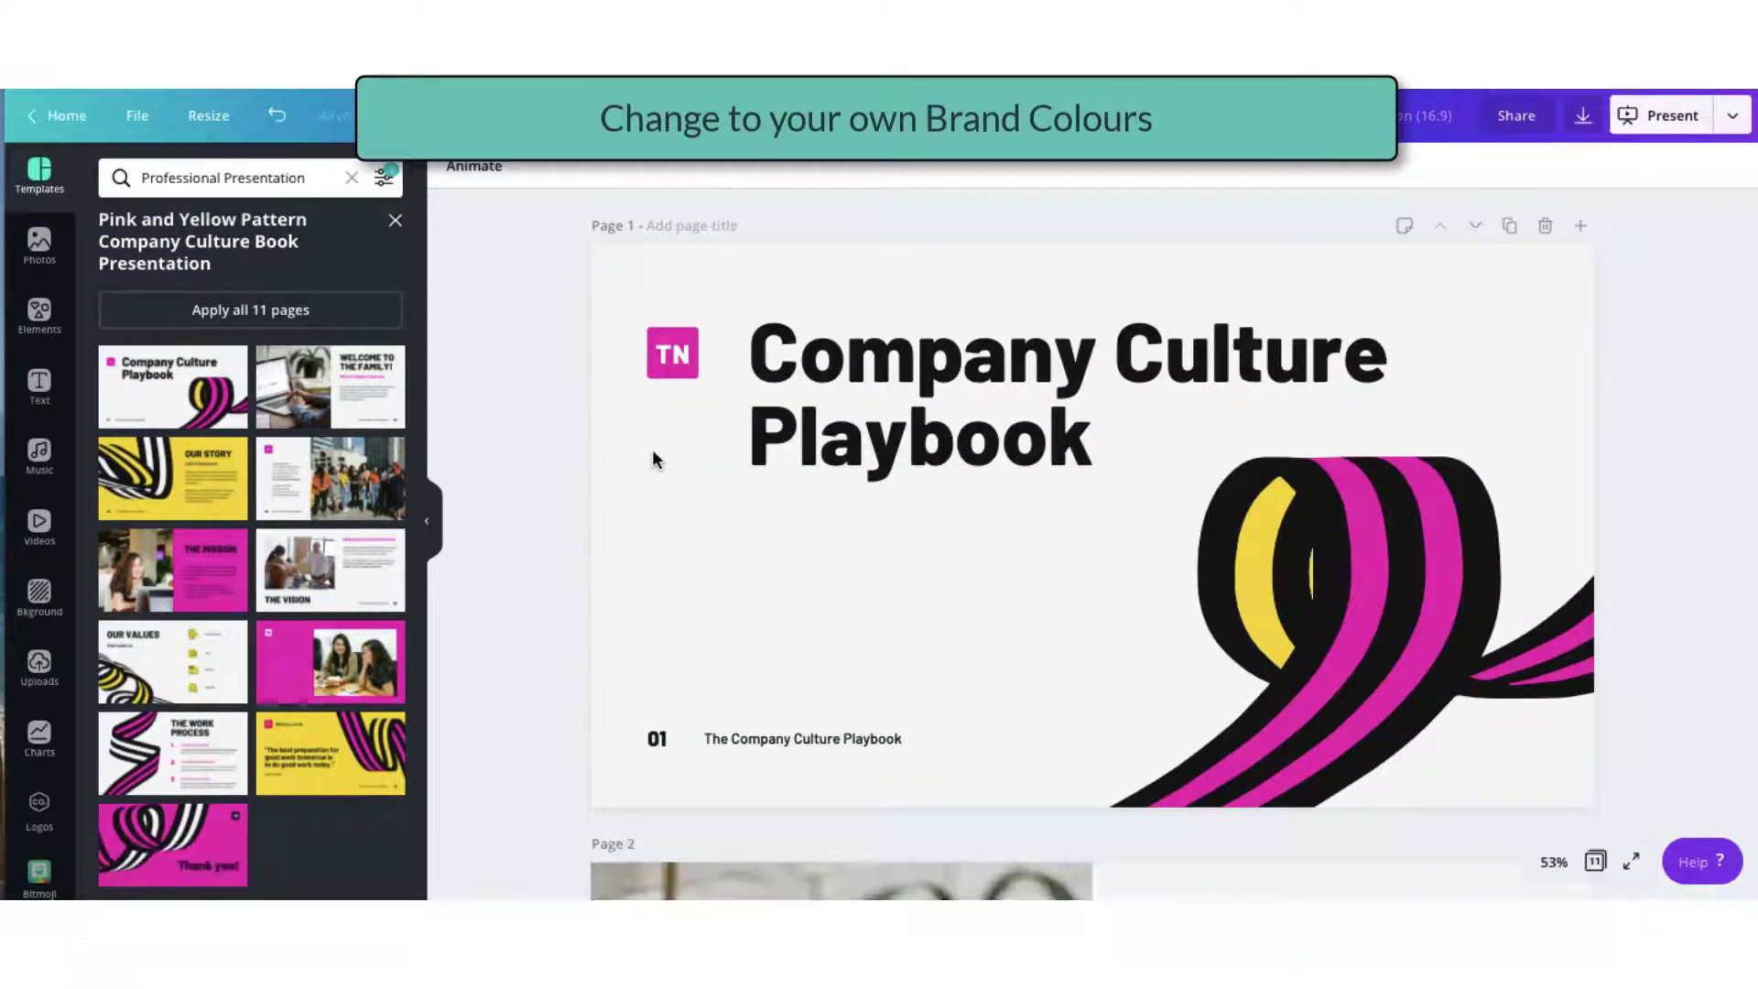
Step: Recolour the yellow in the cover page's ribbon graphic to the primary brand orange and change all yellow in the design to match
left_click(654, 458)
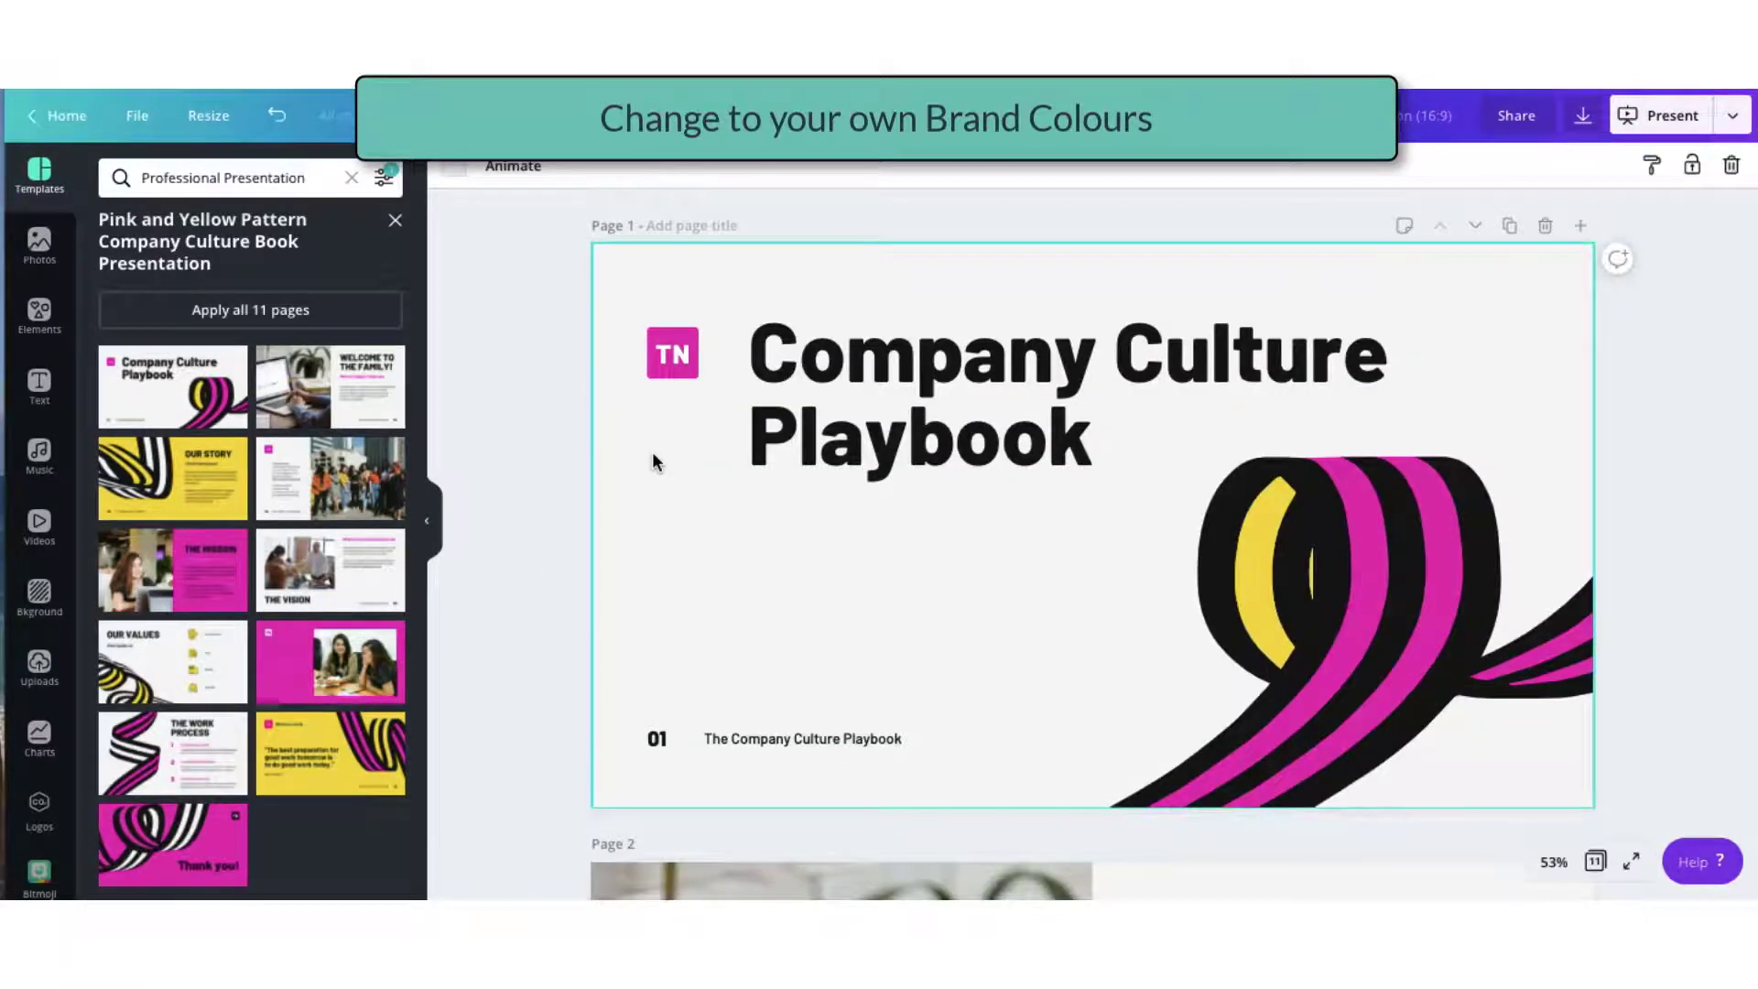
left_click(1198, 579)
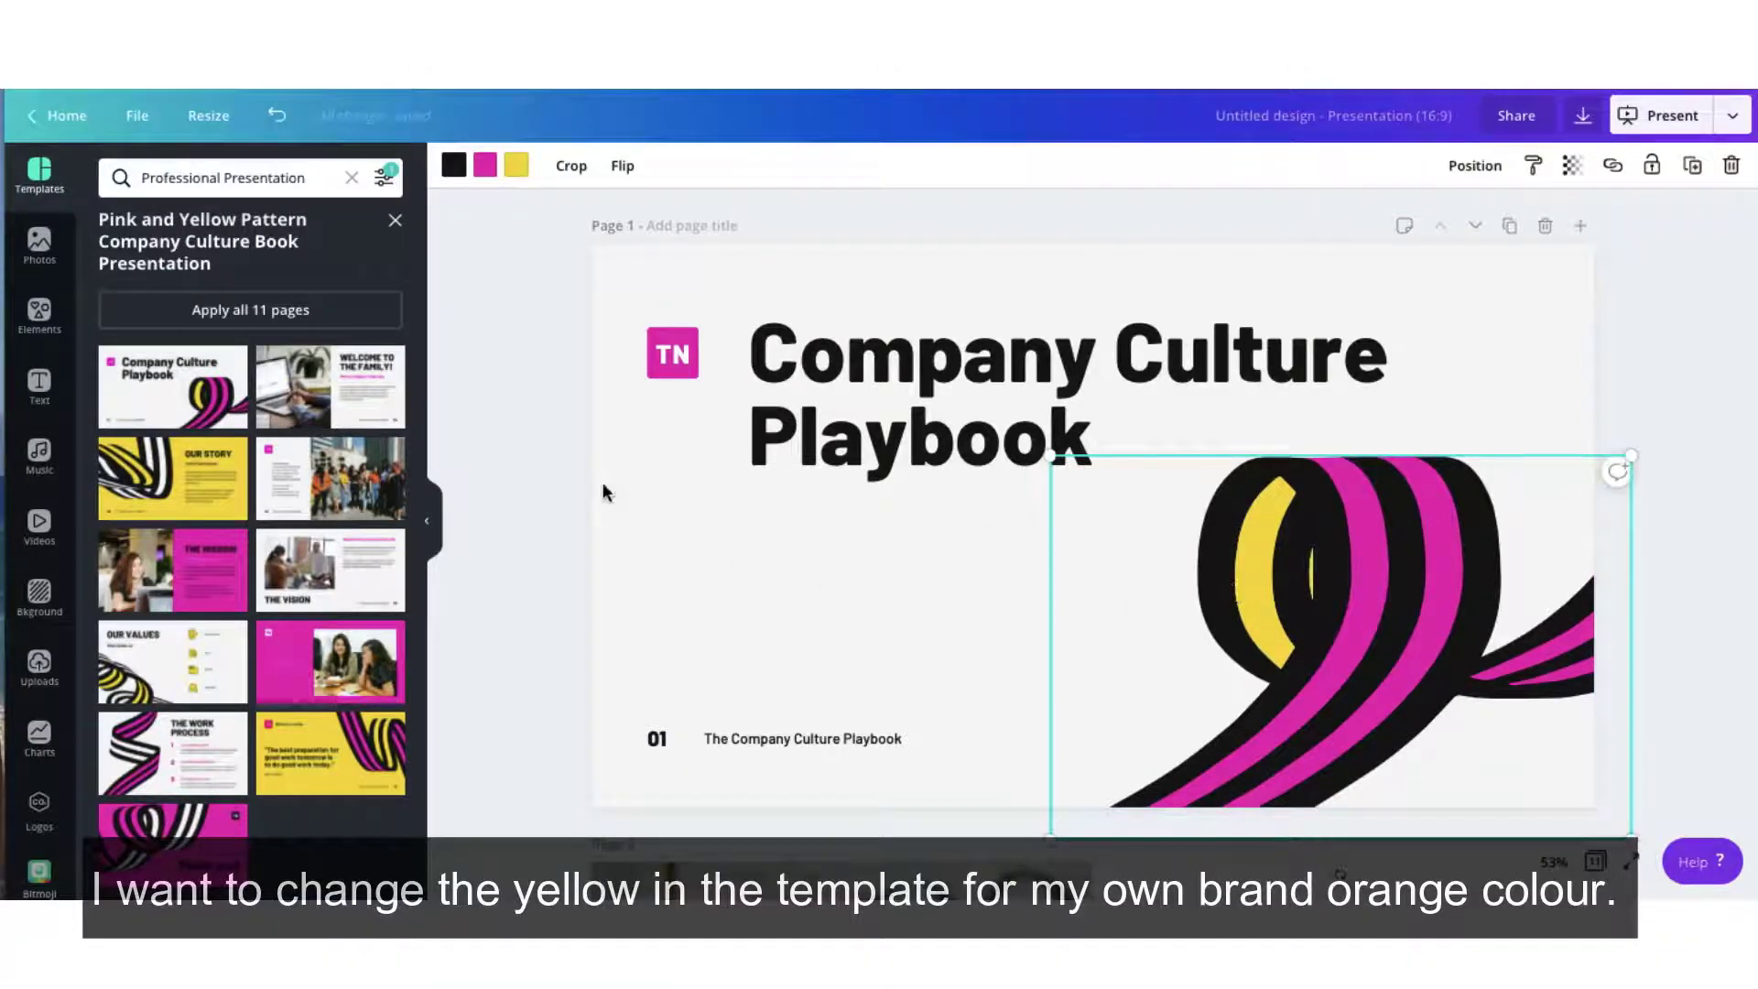
left_click(517, 177)
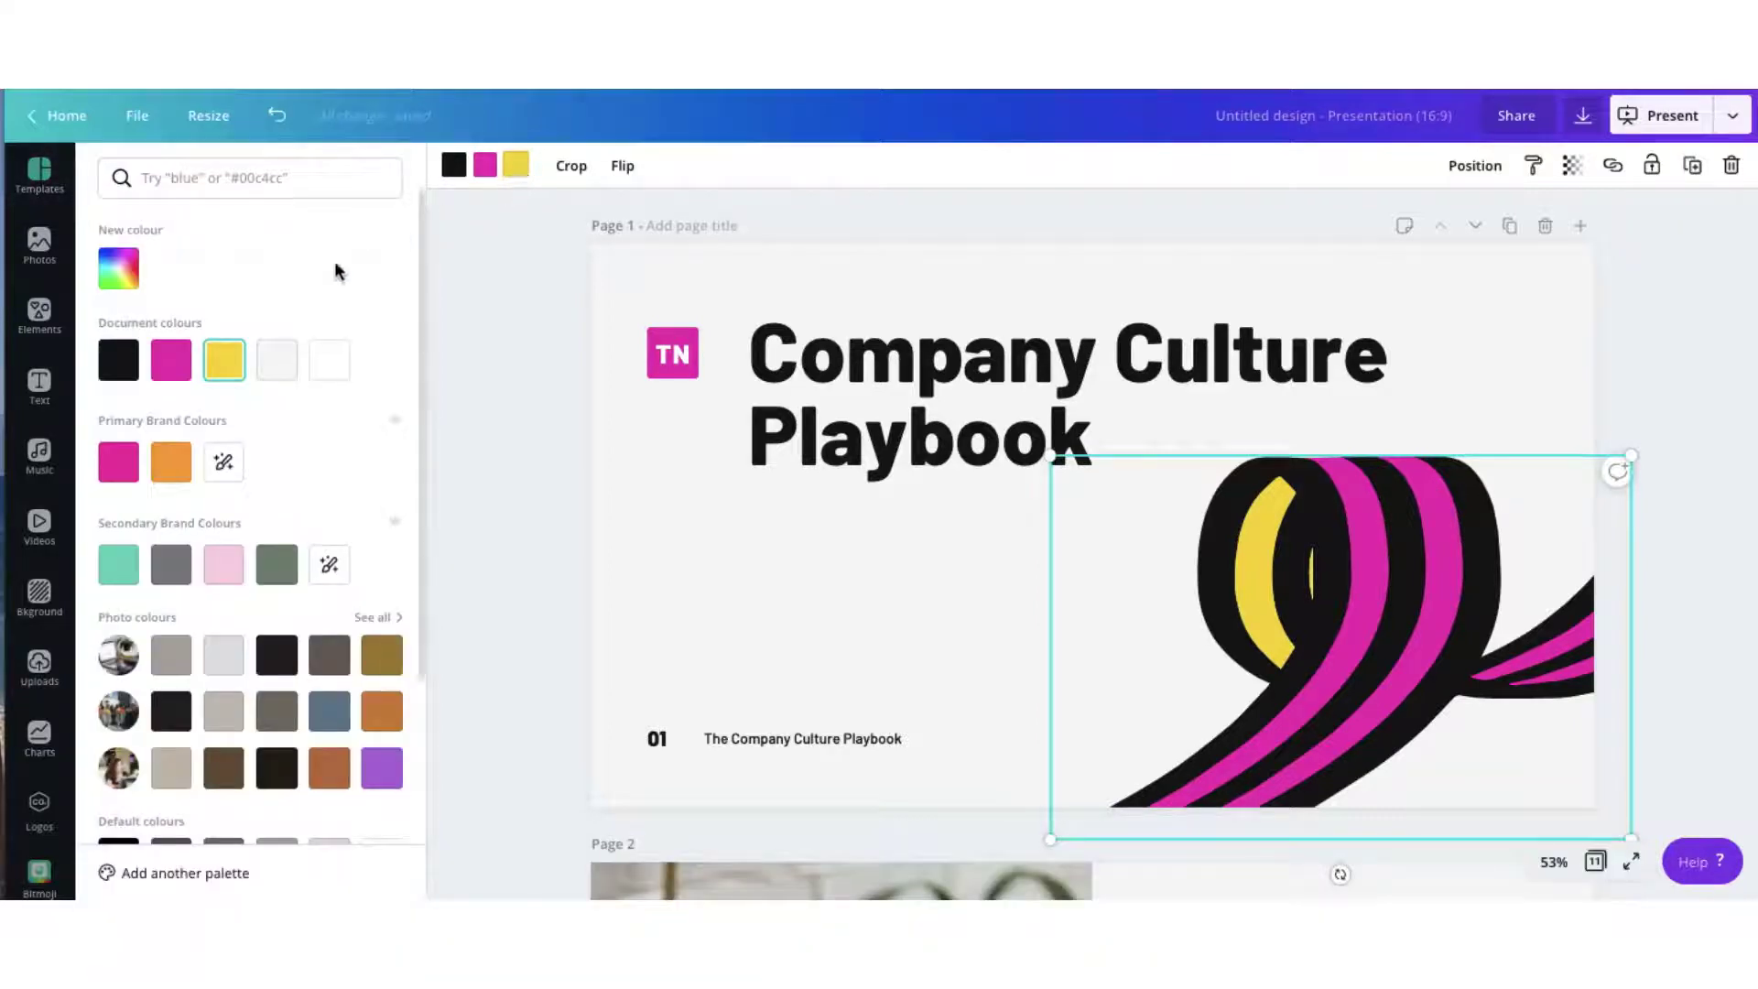
left_click(174, 478)
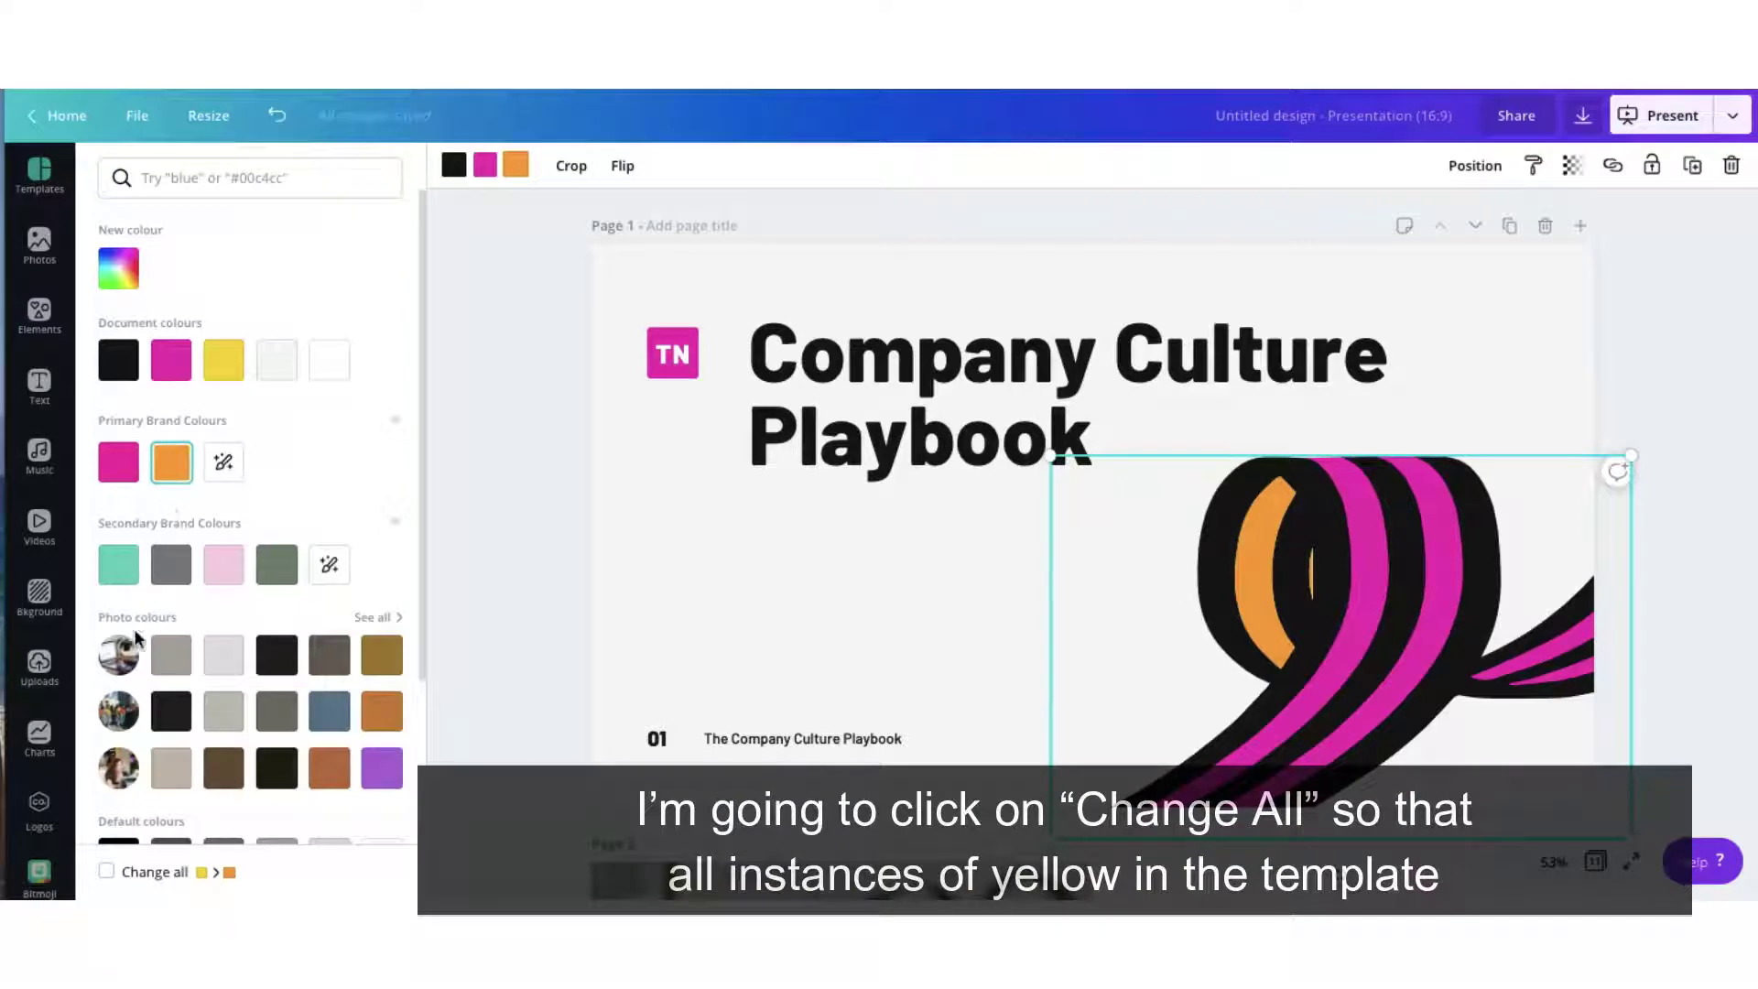
left_click(107, 873)
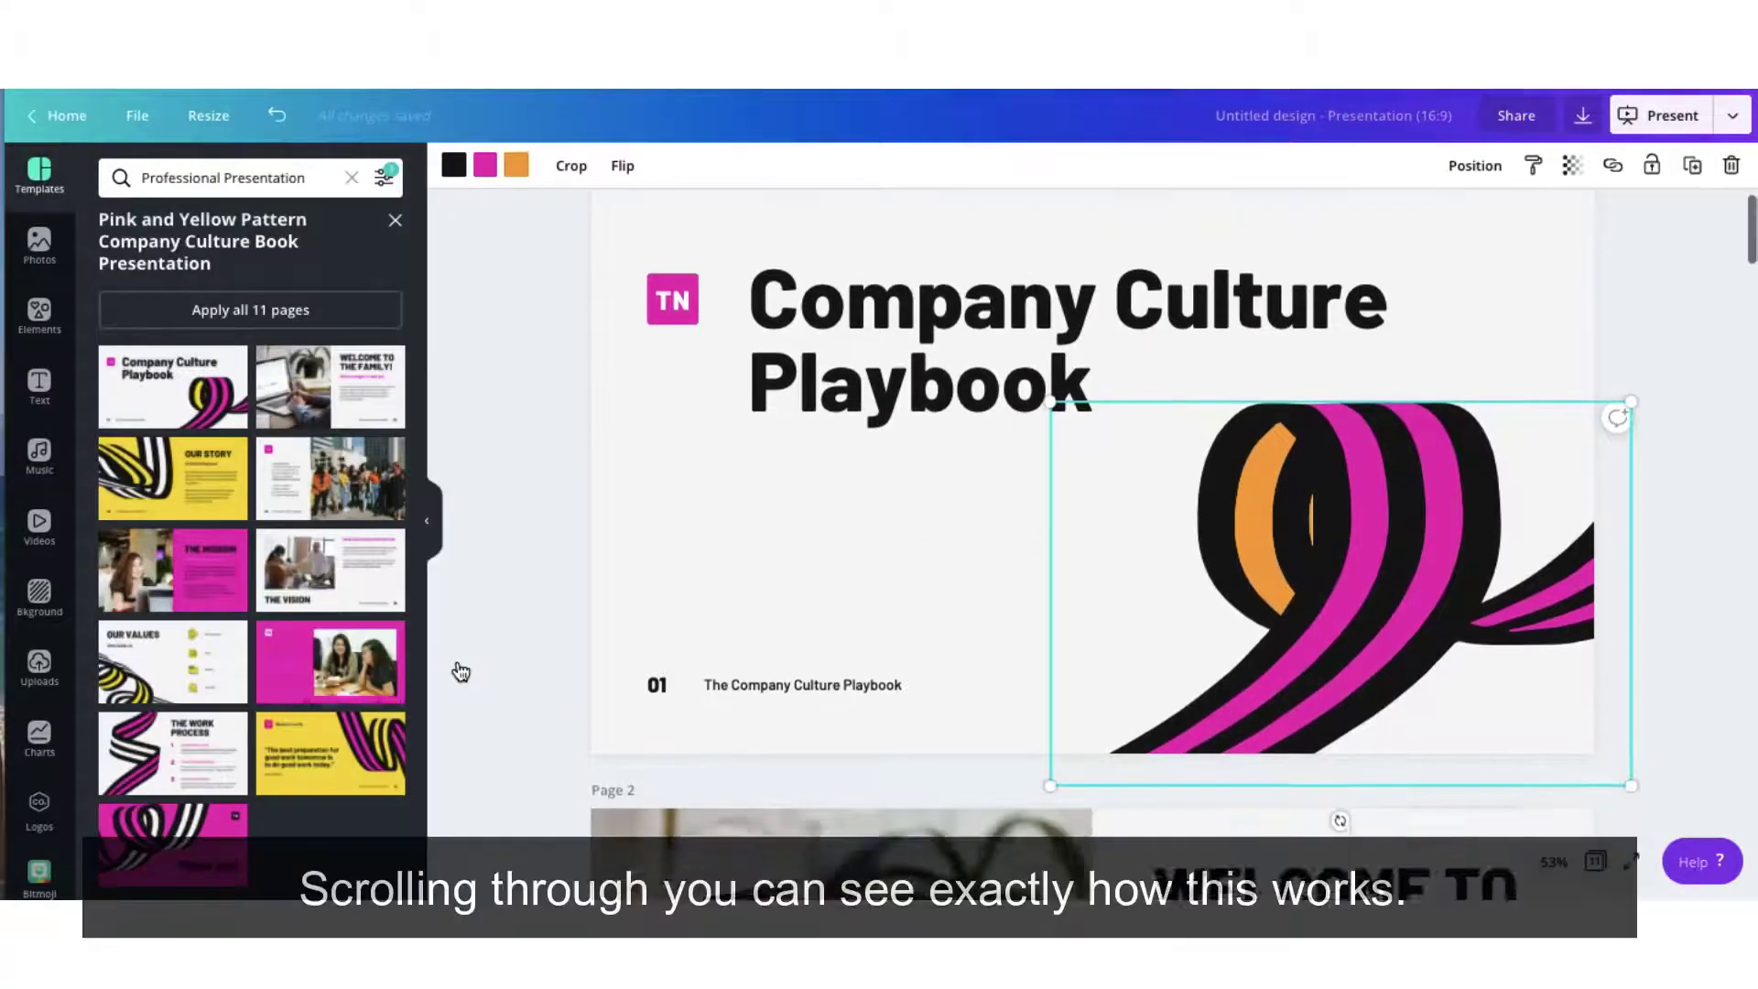
Step: Look through the presentation pages to check where the yellow has been replaced with the brand orange
scroll(460, 672, "down", 6)
scroll(460, 672, "down", 8)
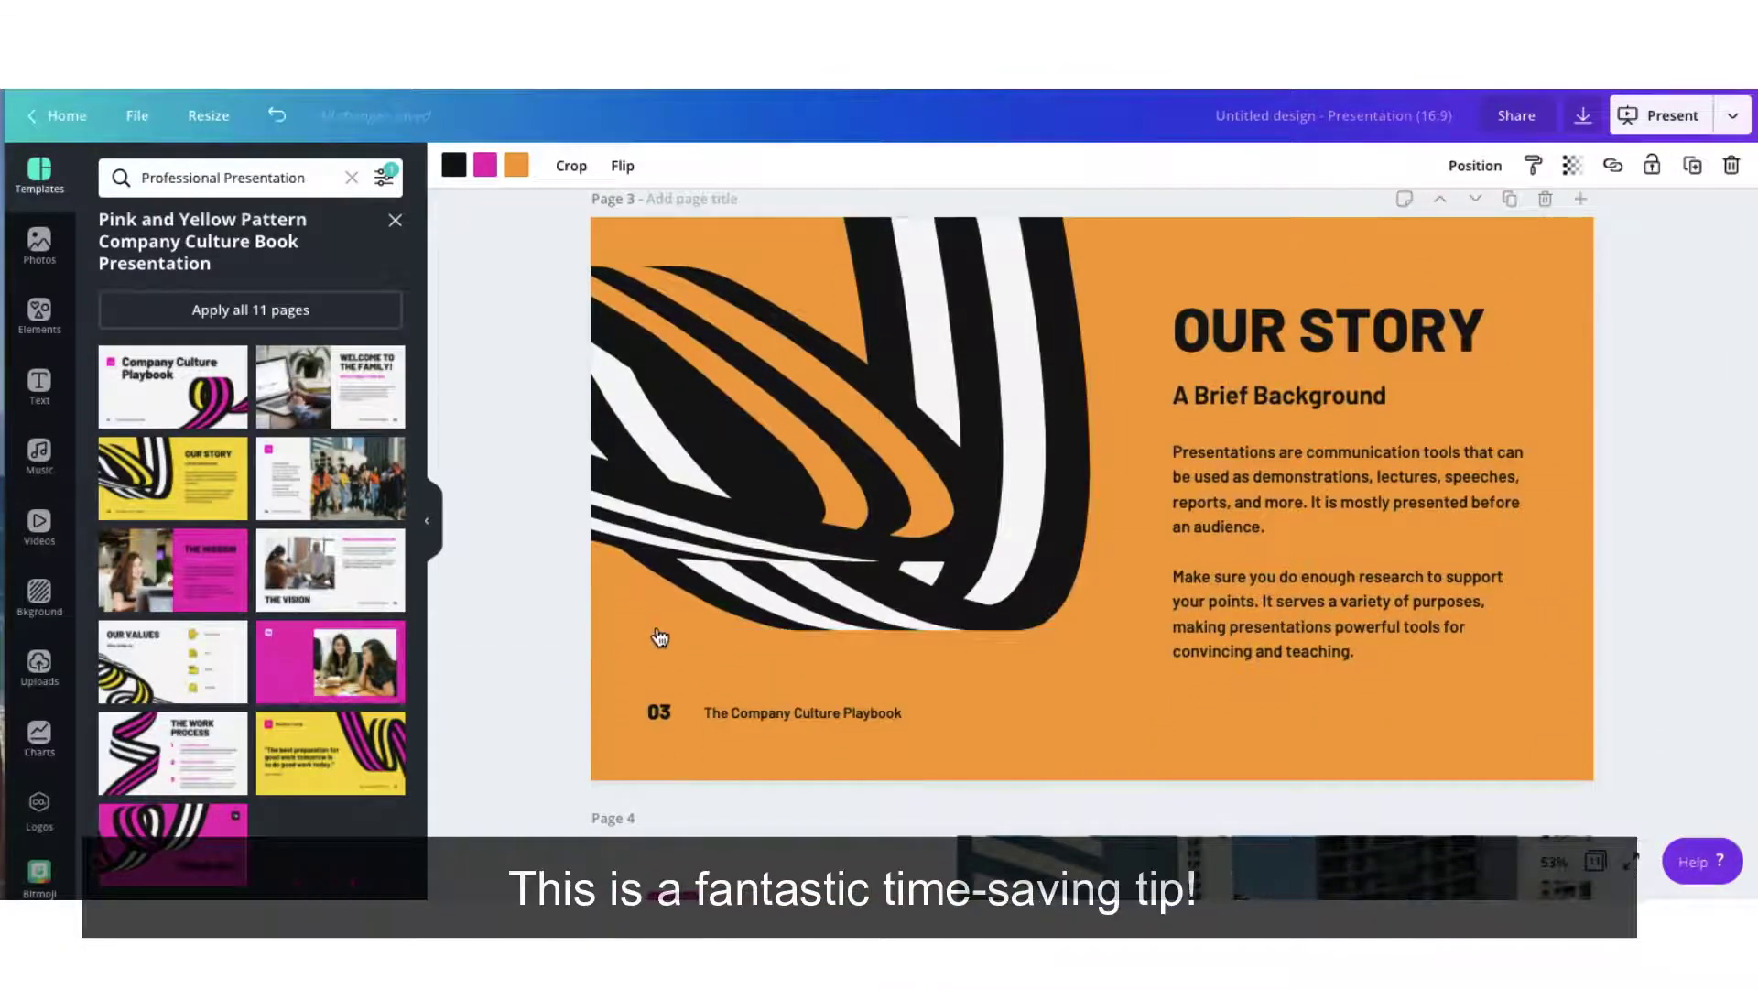
scroll(551, 715, "down", 10)
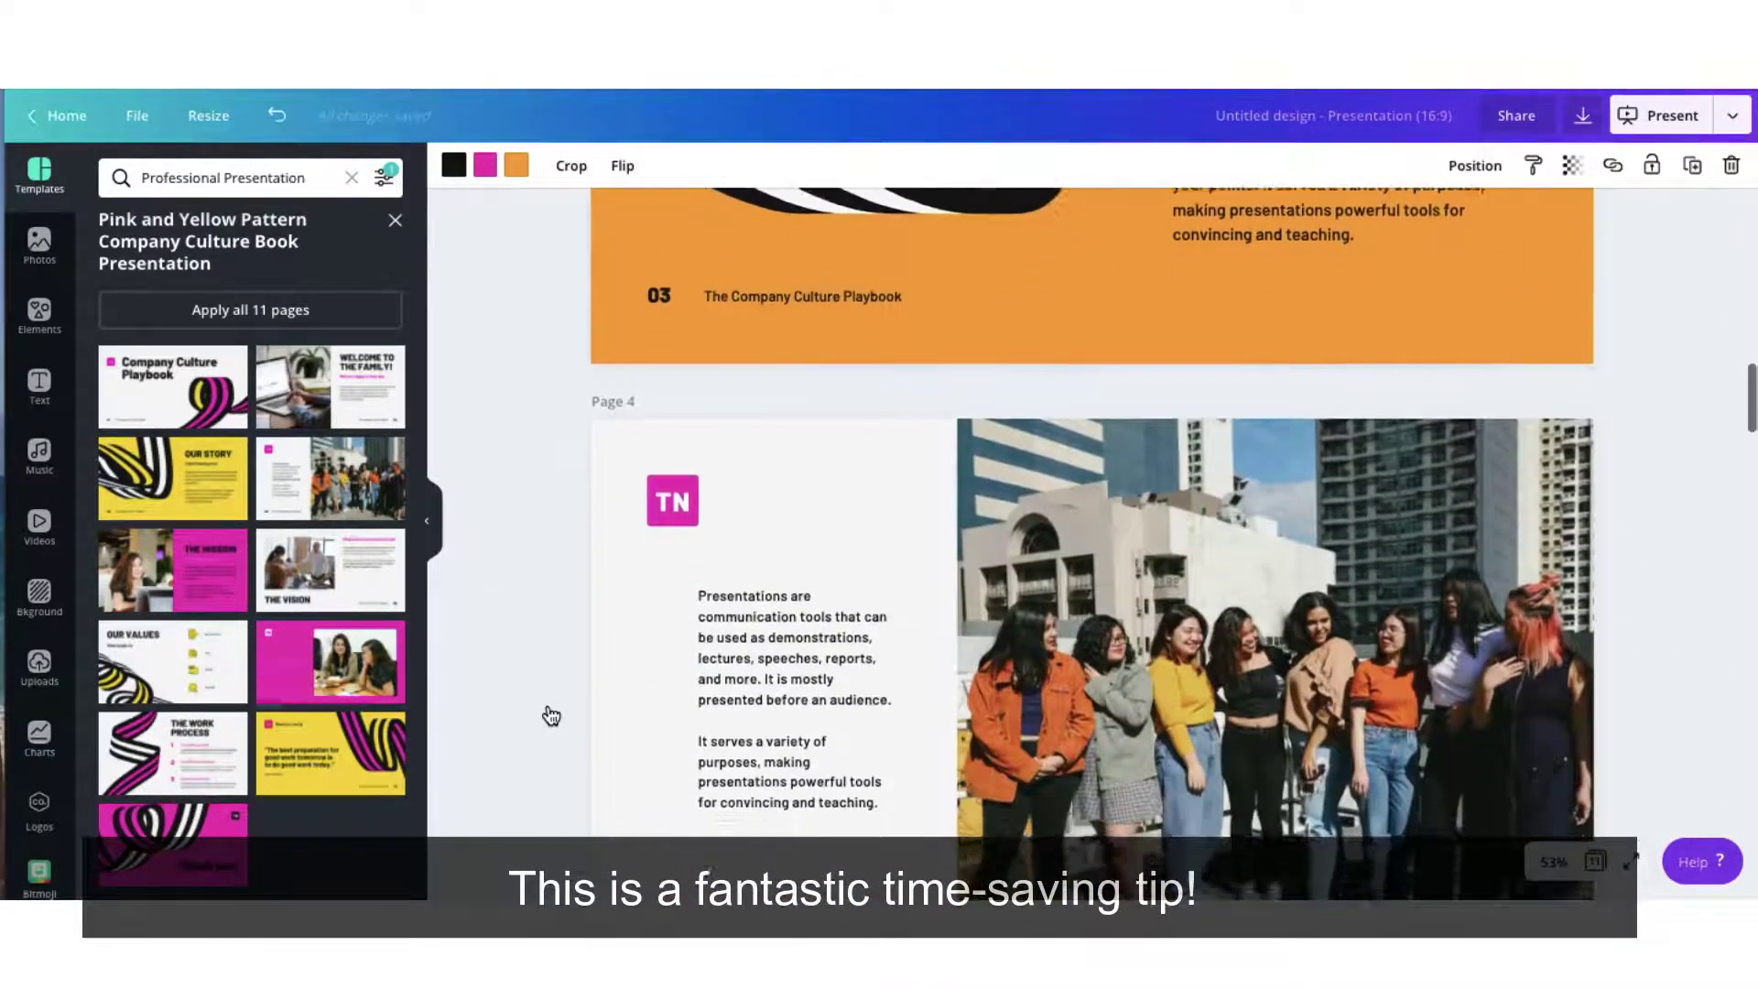
scroll(550, 715, "down", 12)
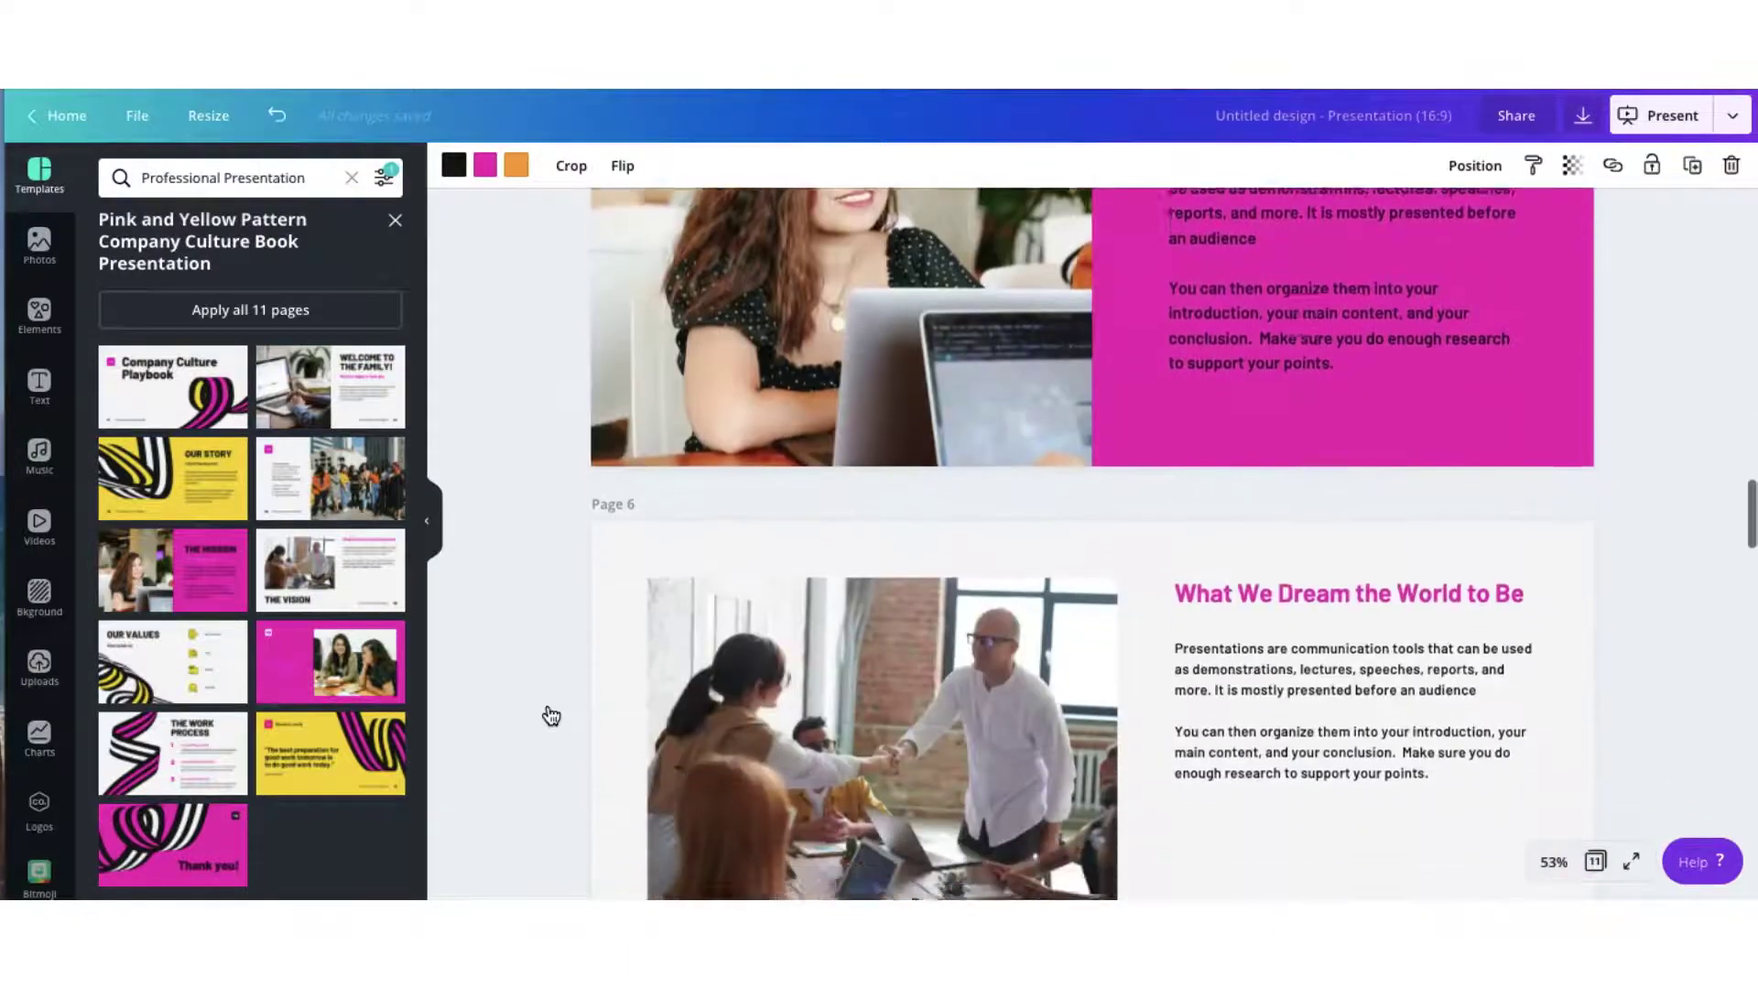
scroll(550, 715, "down", 6)
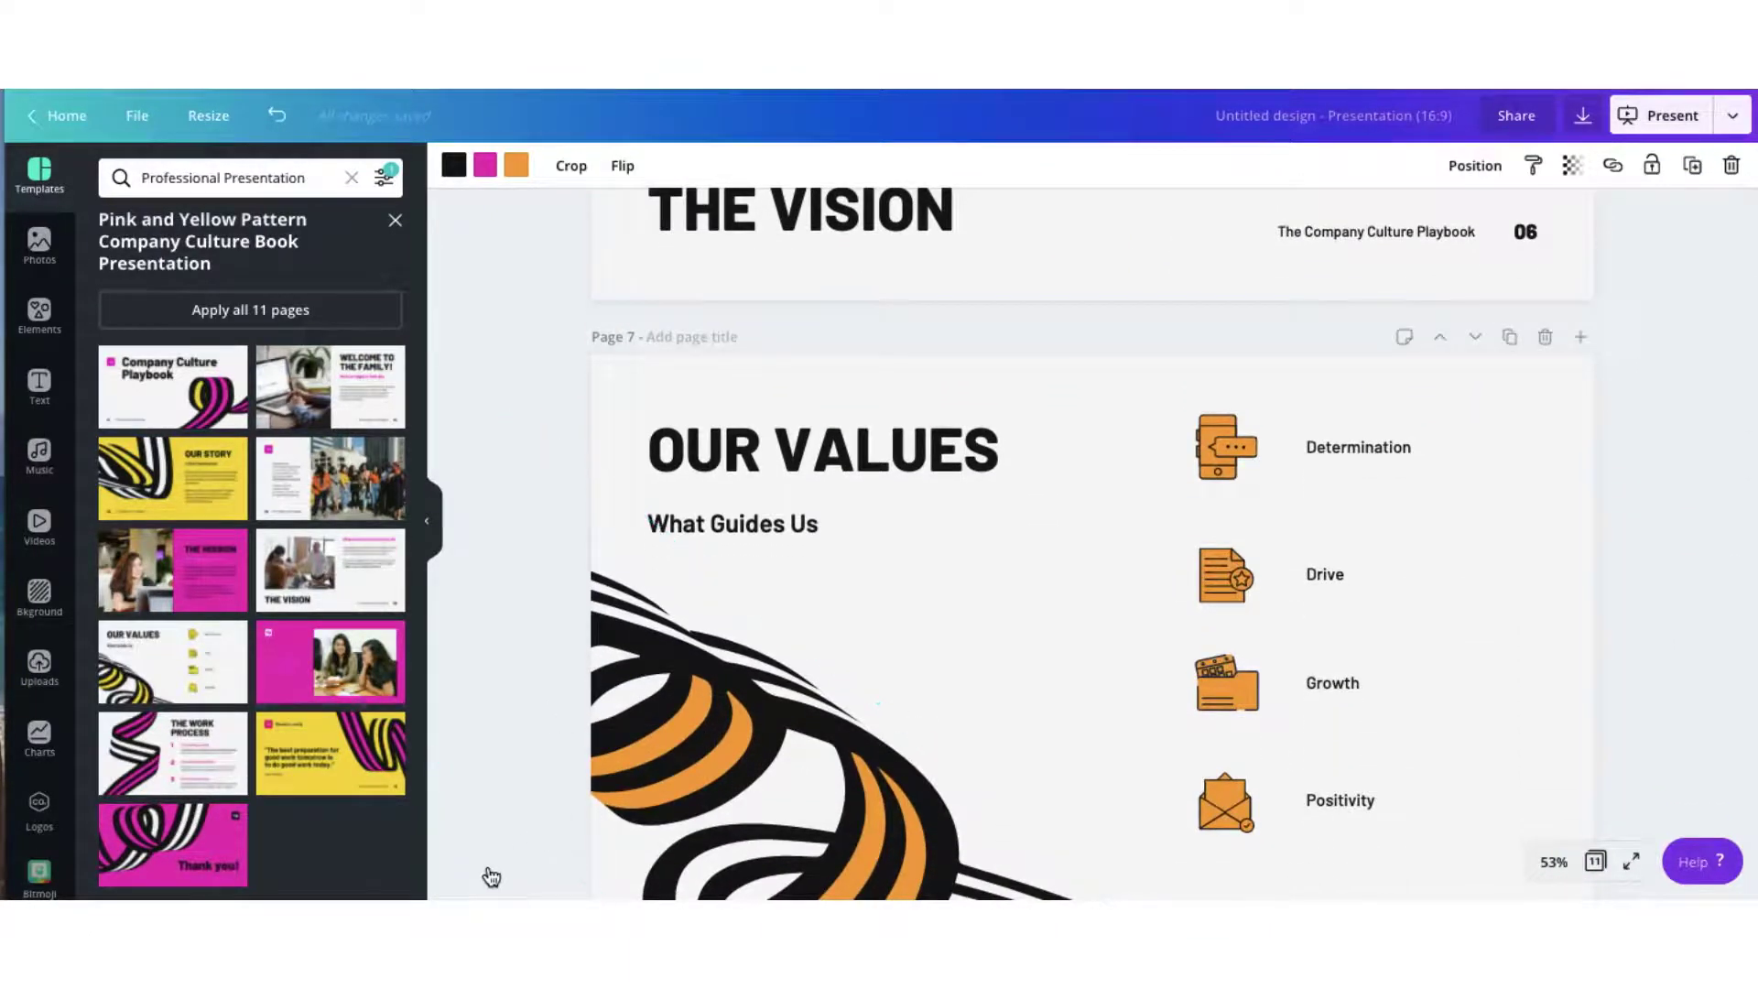
scroll(491, 874, "down", 6)
scroll(491, 875, "down", 8)
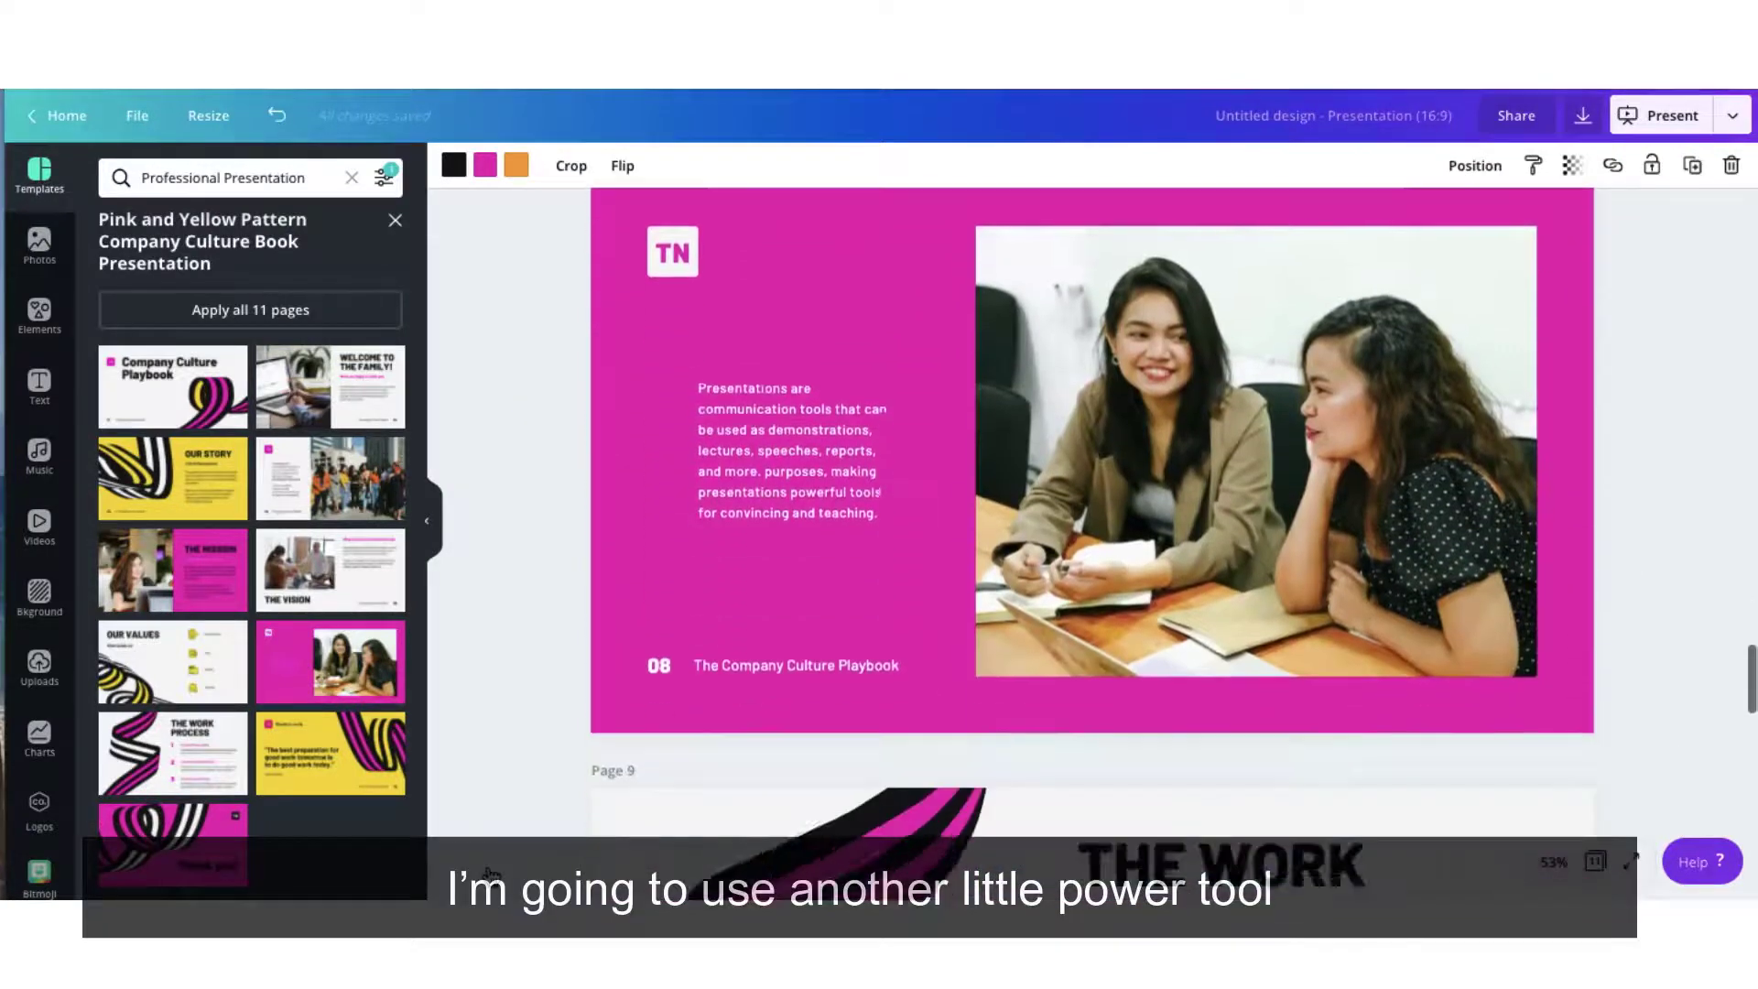
scroll(490, 874, "down", 5)
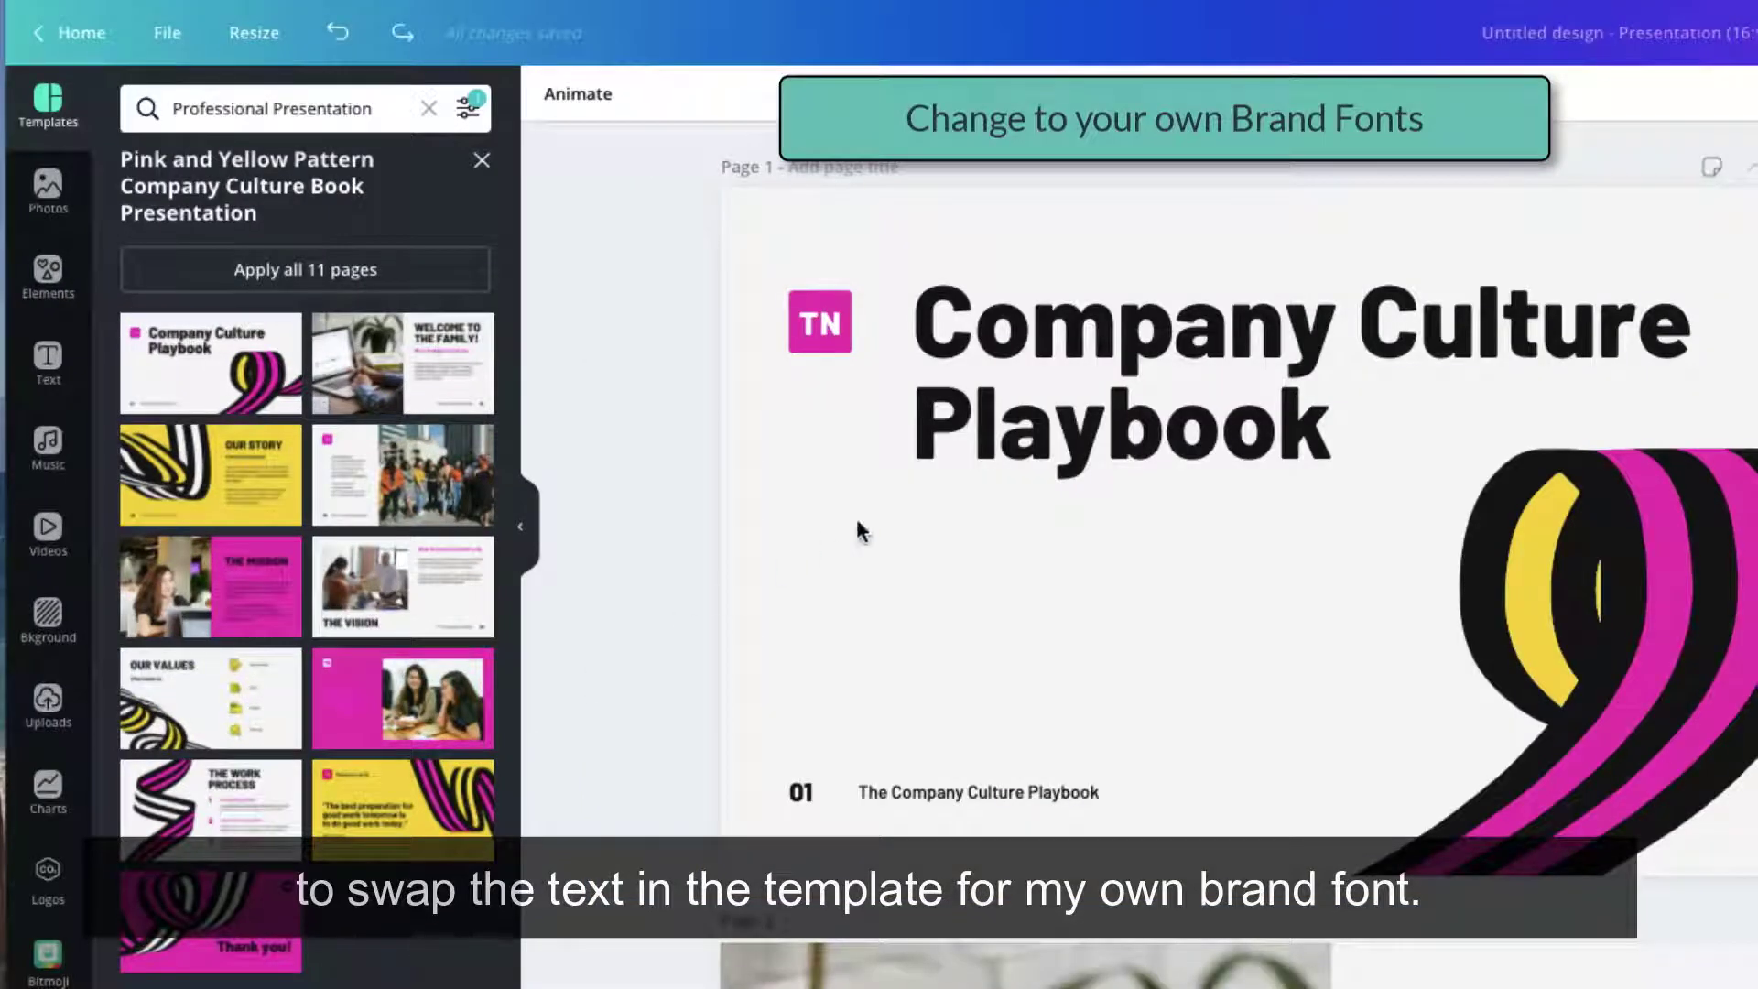
Step: Set the Company Culture Playbook title to the brand font Oswald without bold, and apply the brand fonts to all pages
left_click(1006, 436)
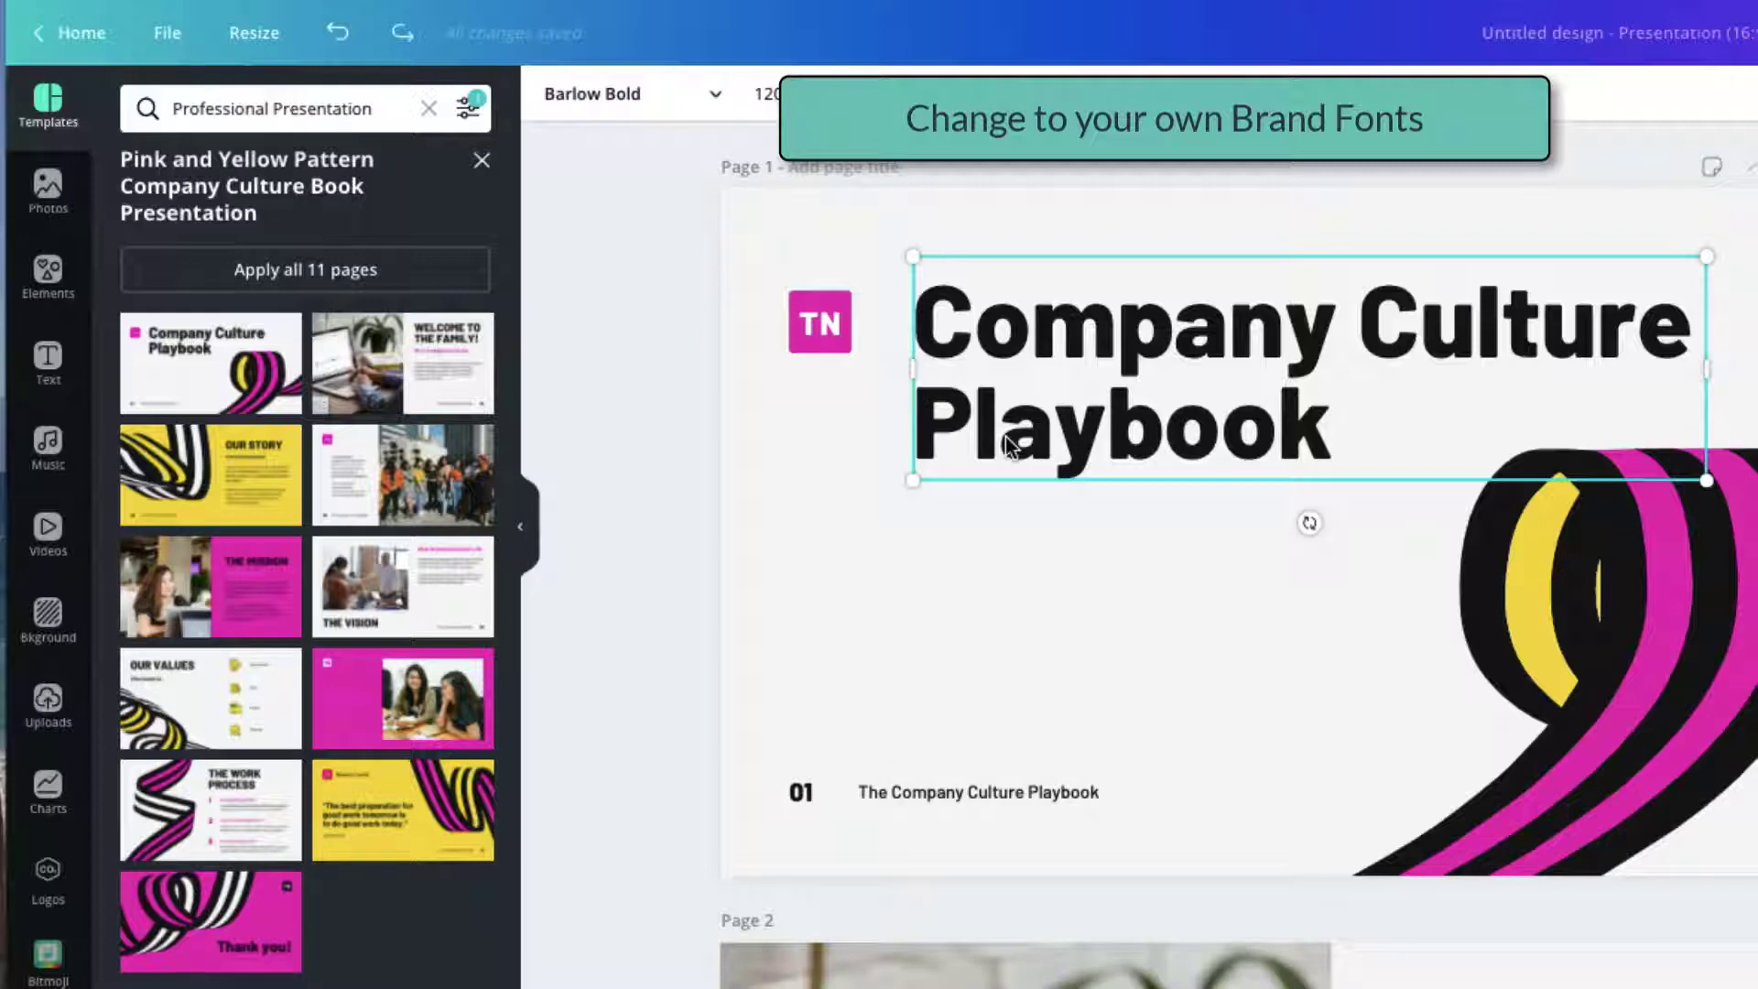
left_click(709, 116)
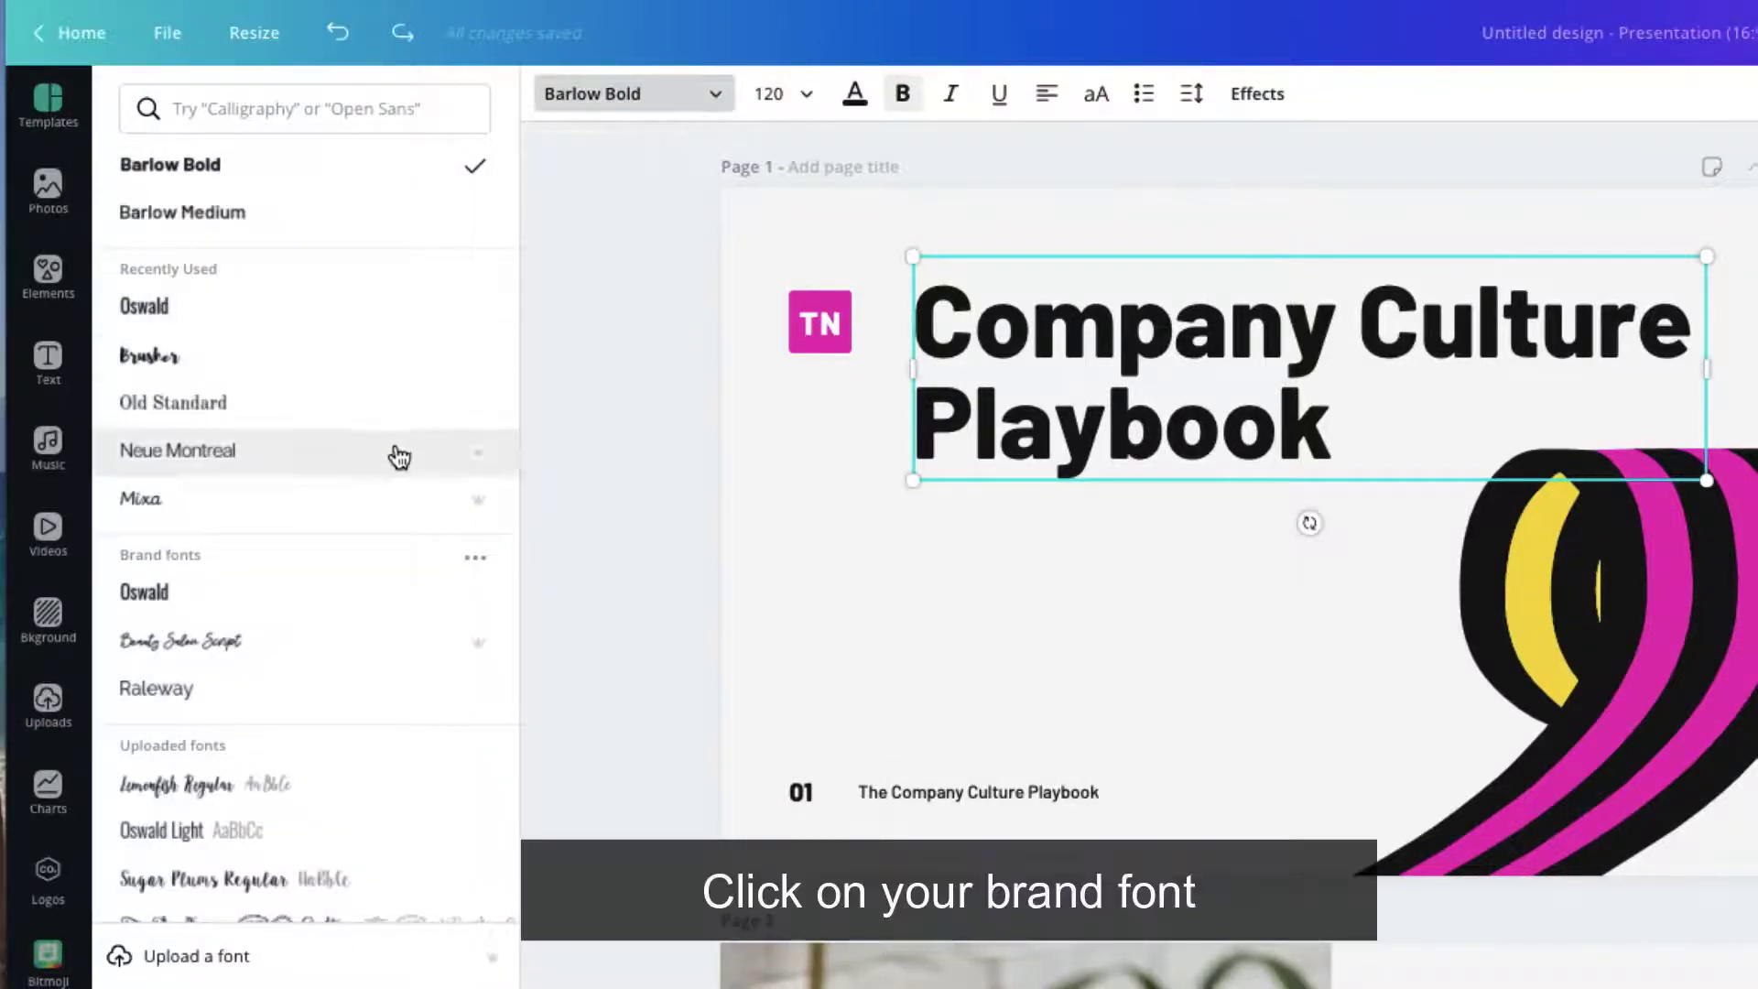
left_click(167, 600)
left_click(903, 118)
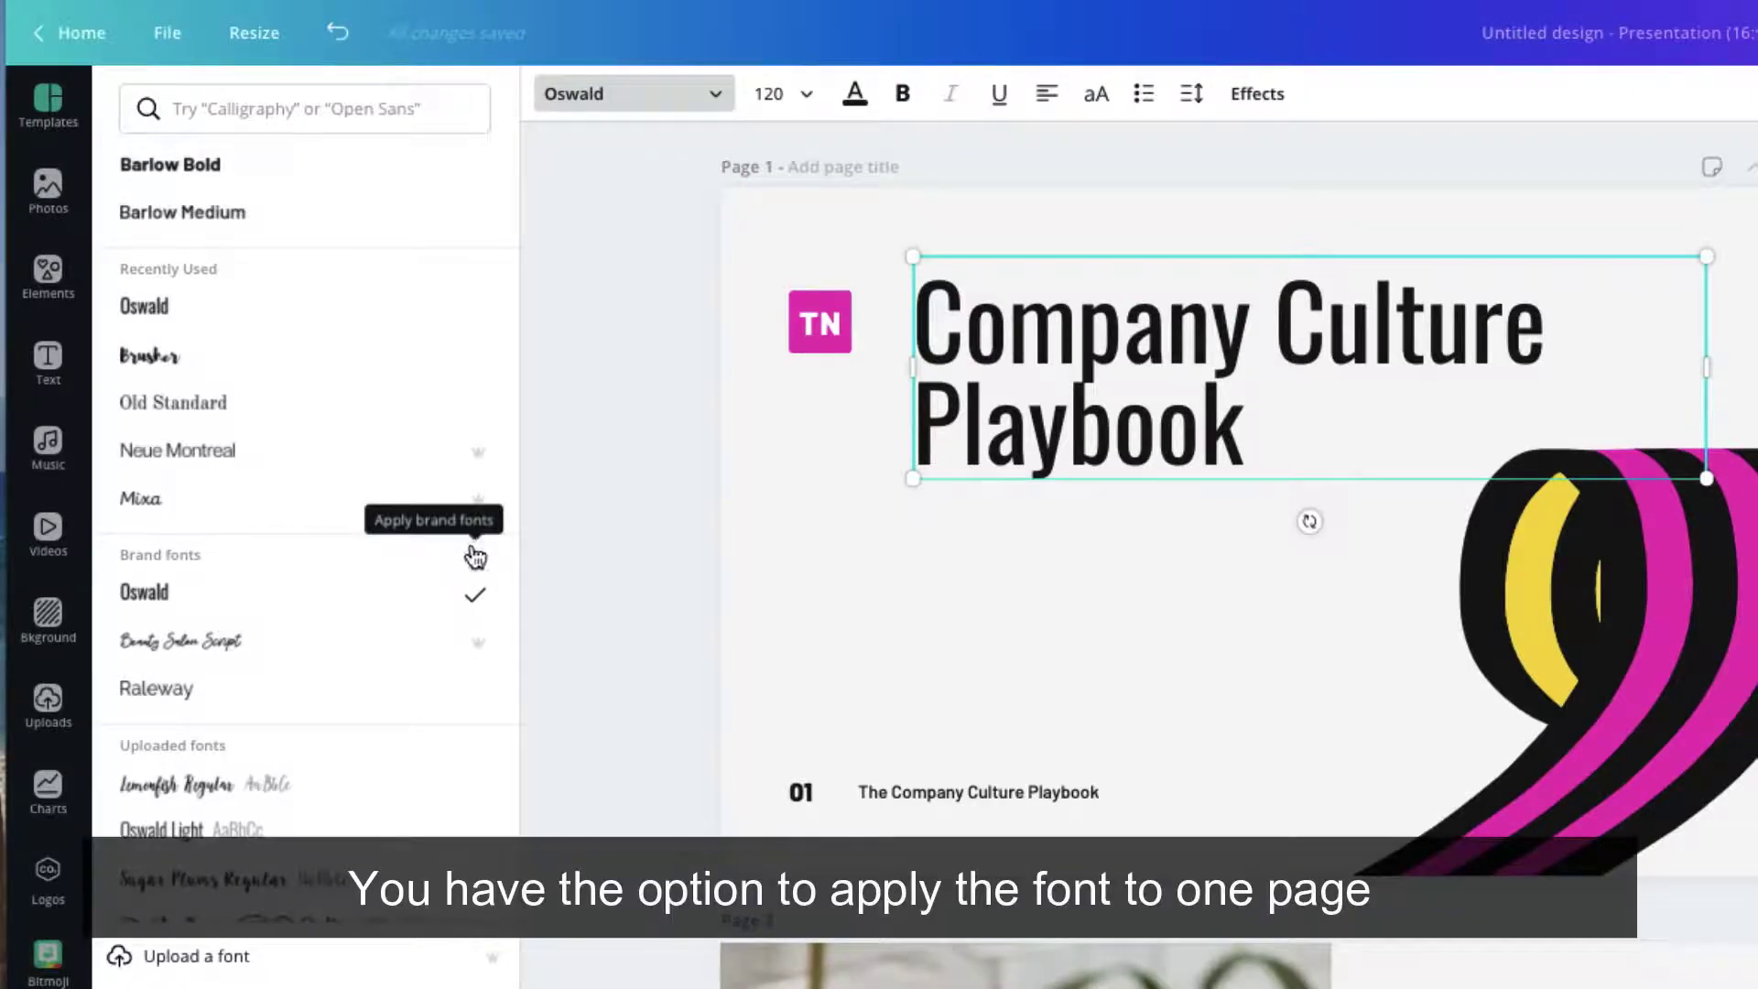
left_click(474, 558)
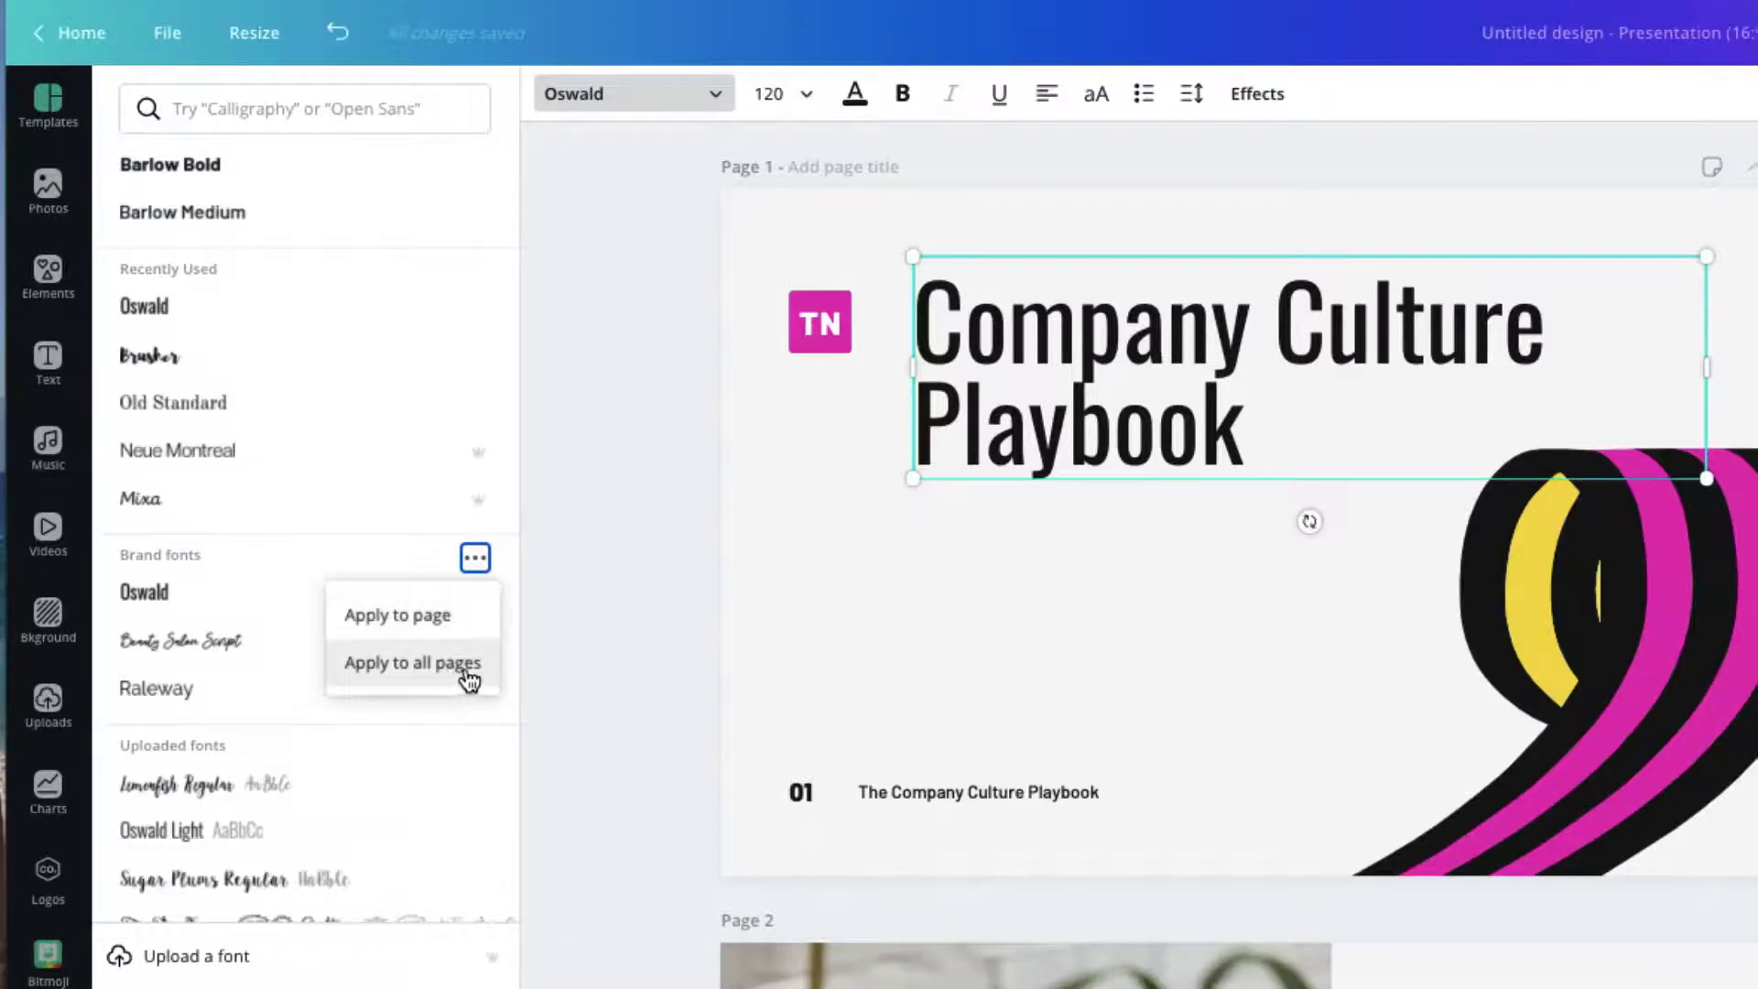
left_click(426, 677)
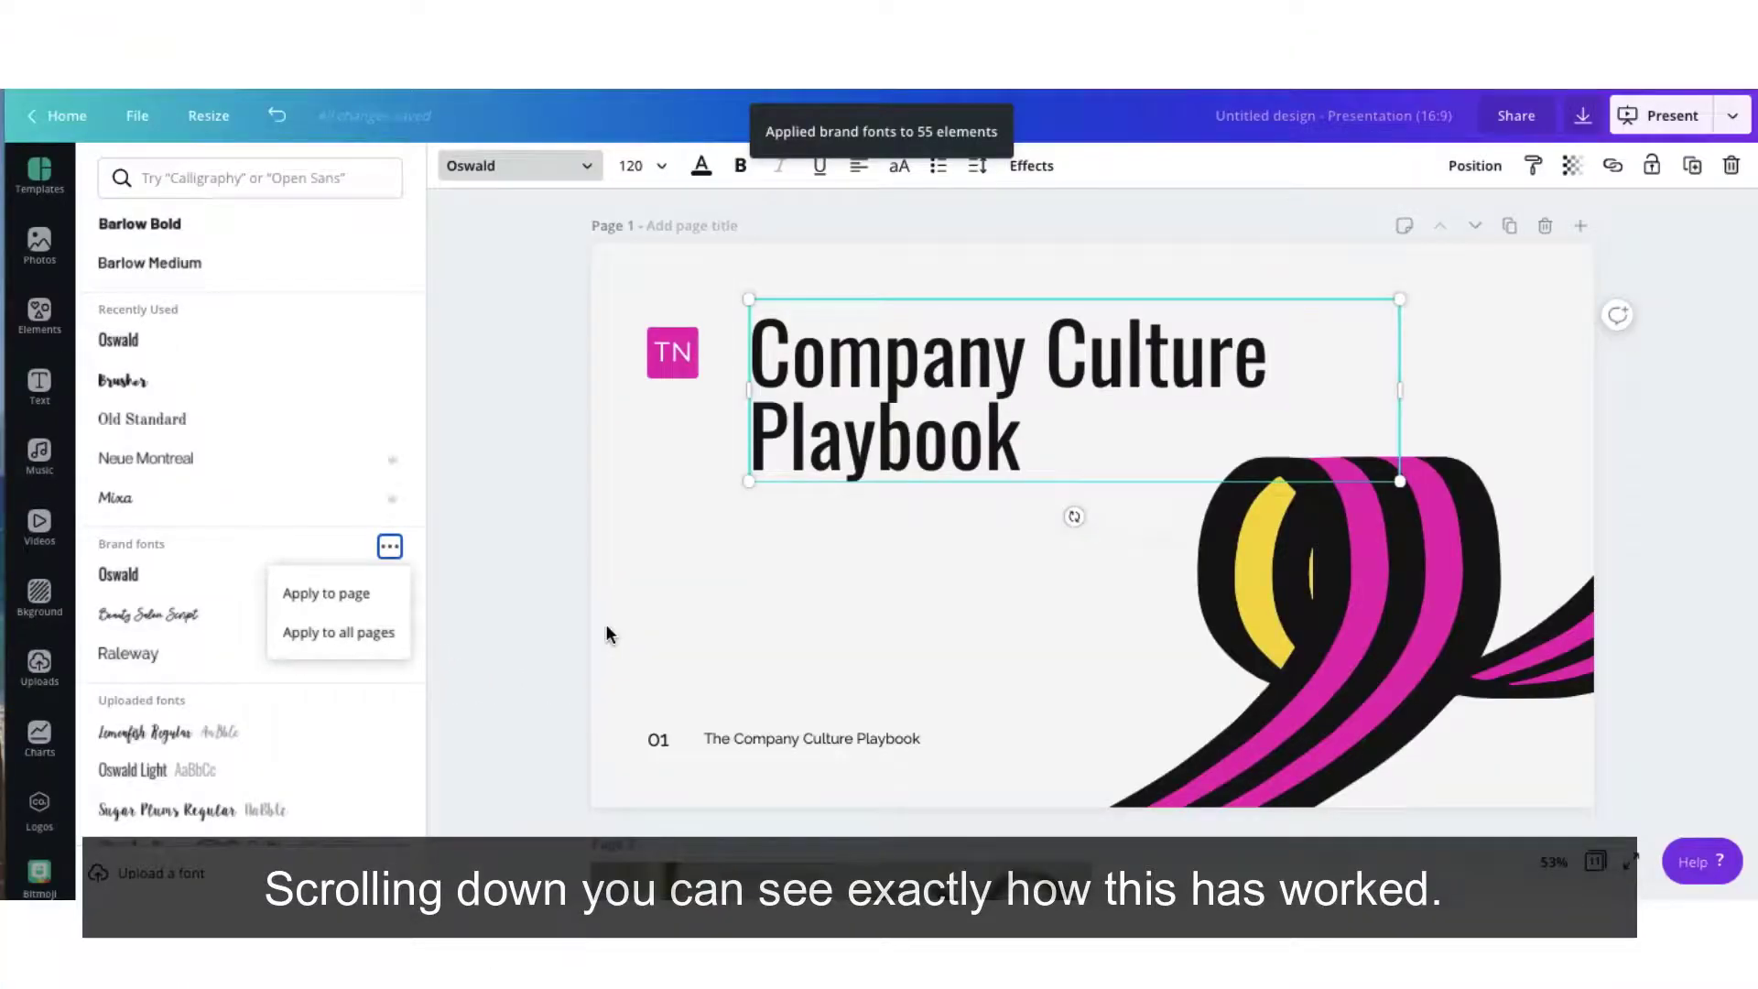
Step: Ungroup the Our Story text block on page 3 into separate heading, subheading and body text boxes
scroll(606, 634, "down", 3)
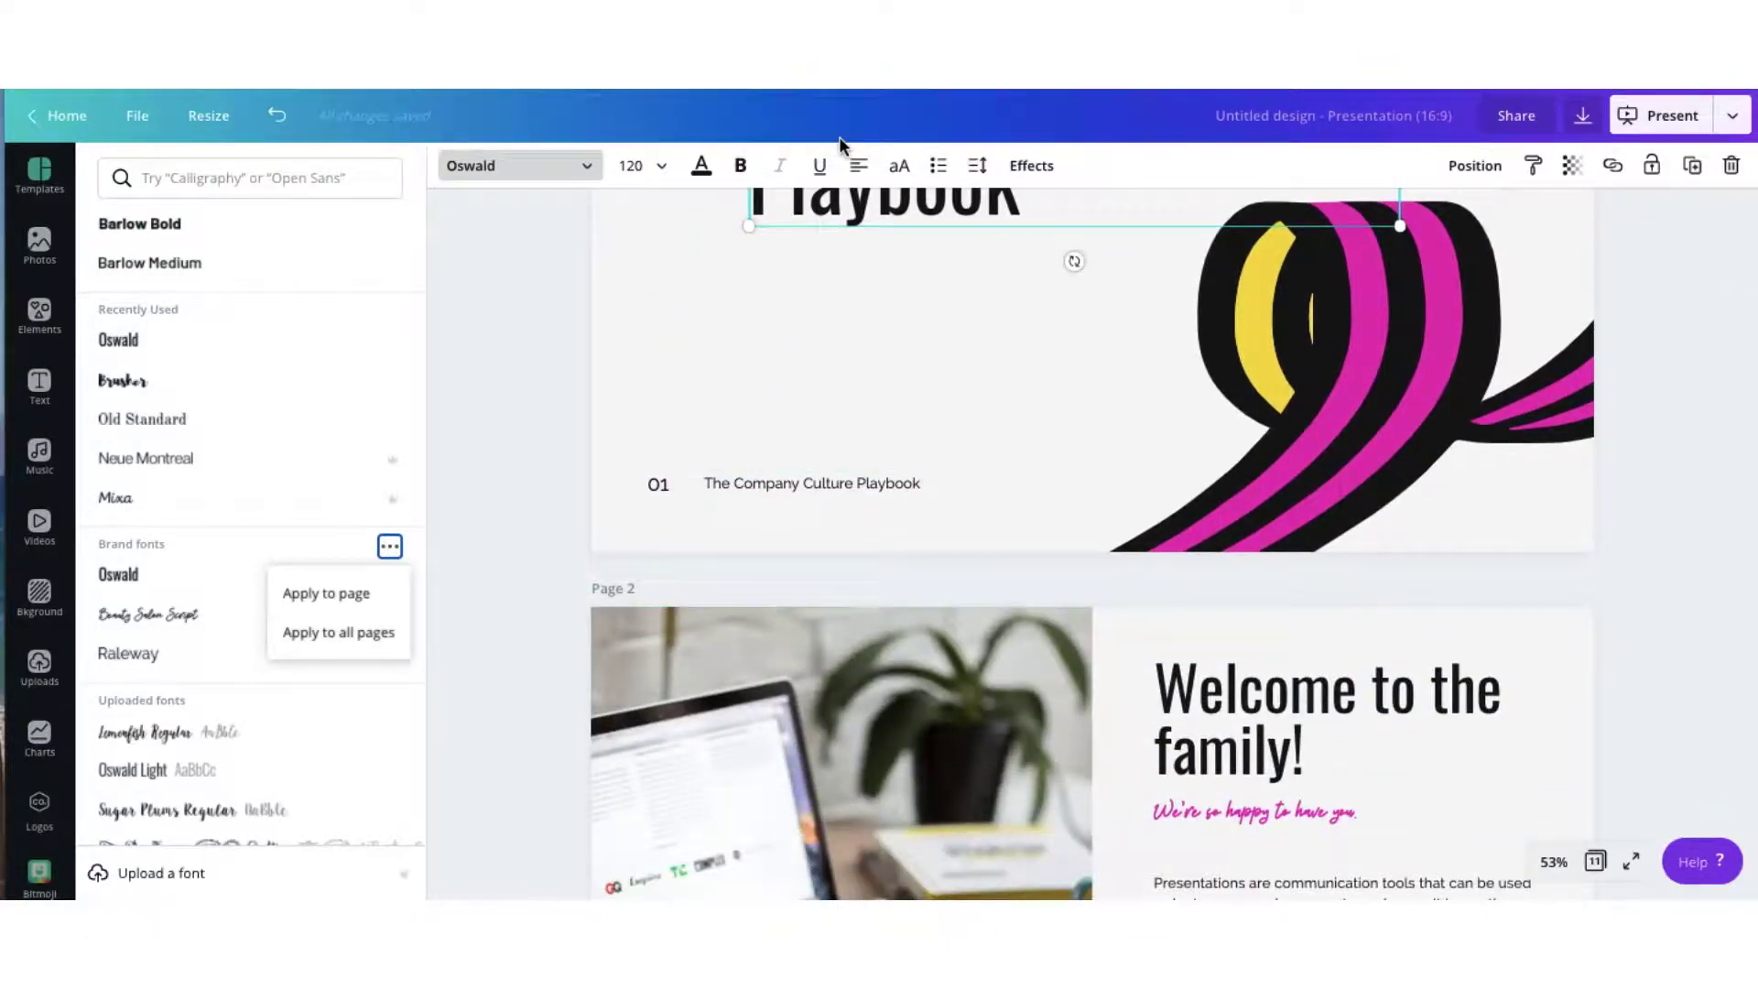
scroll(756, 431, "down", 5)
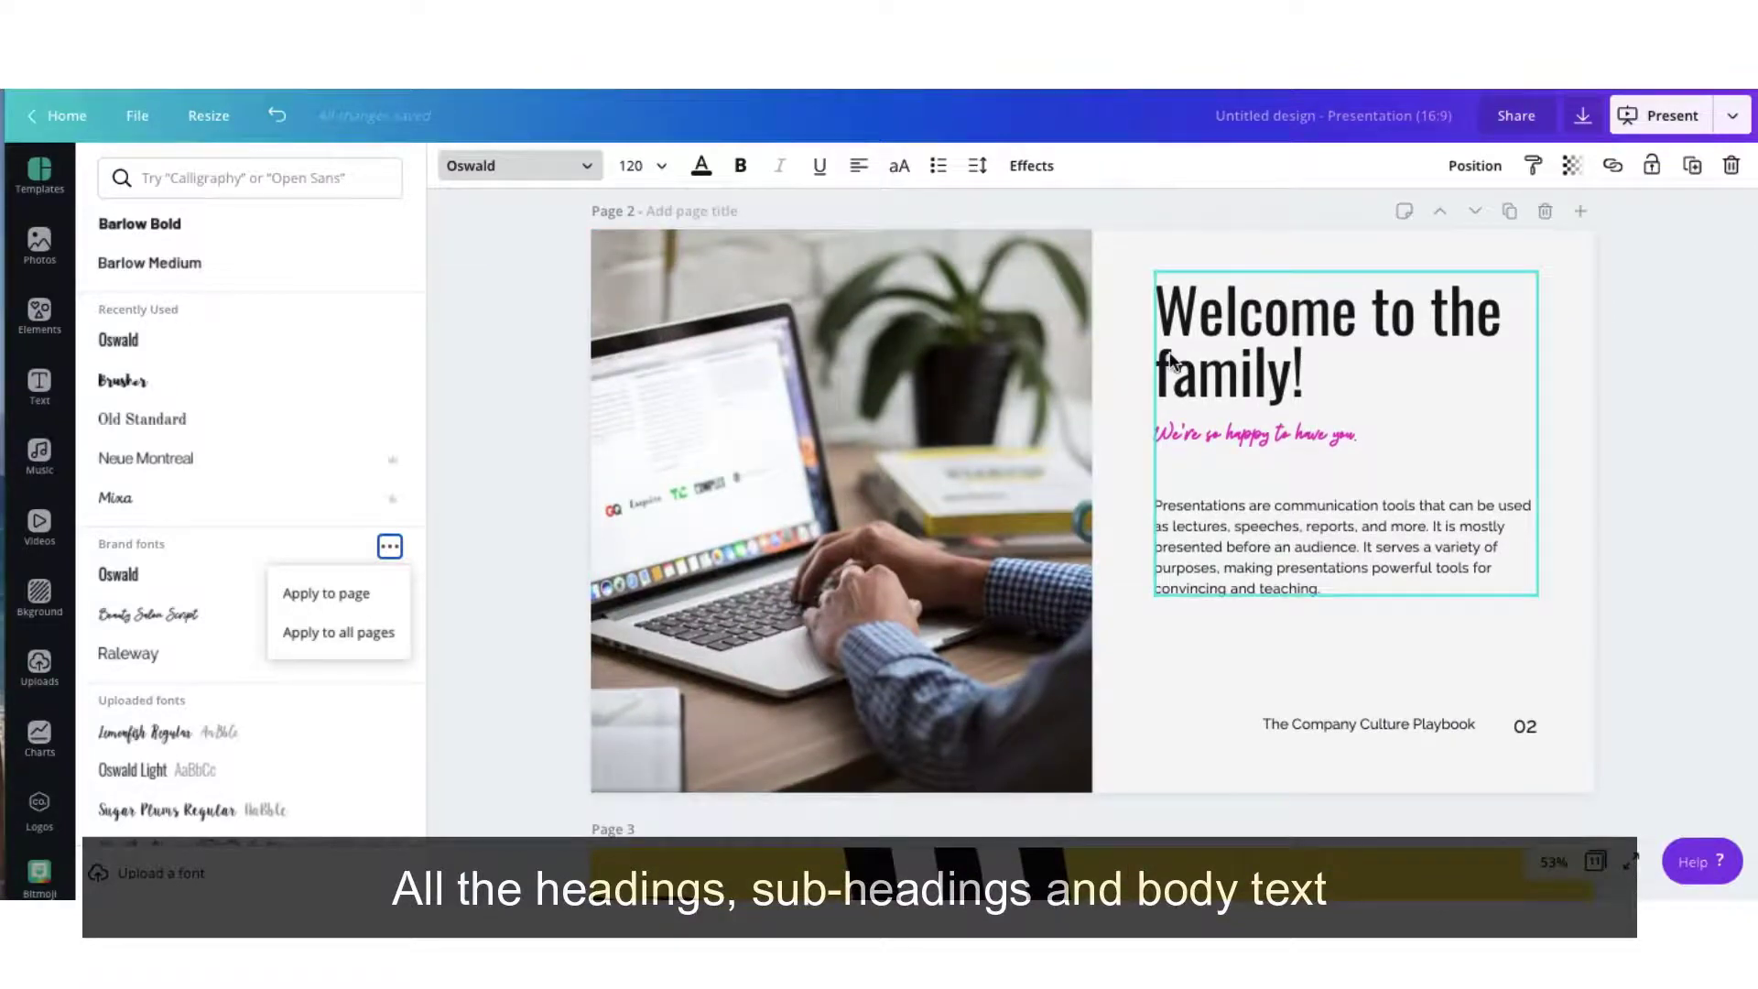
scroll(853, 464, "down", 8)
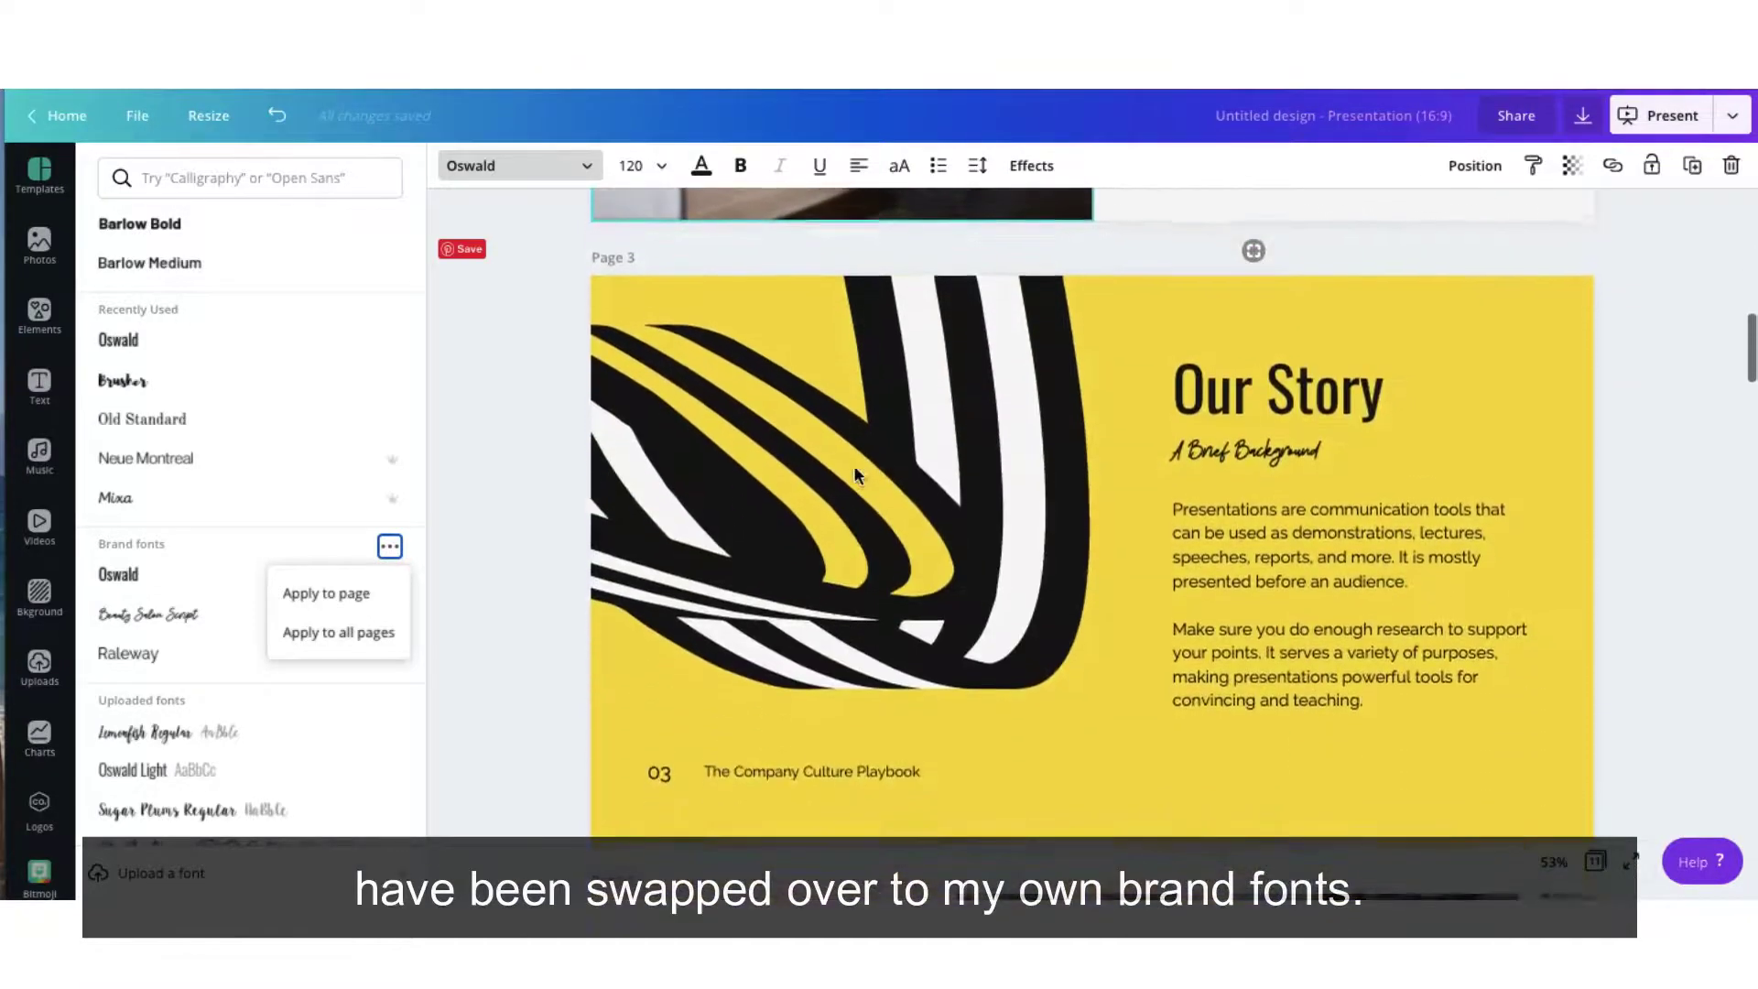
left_click(1342, 508)
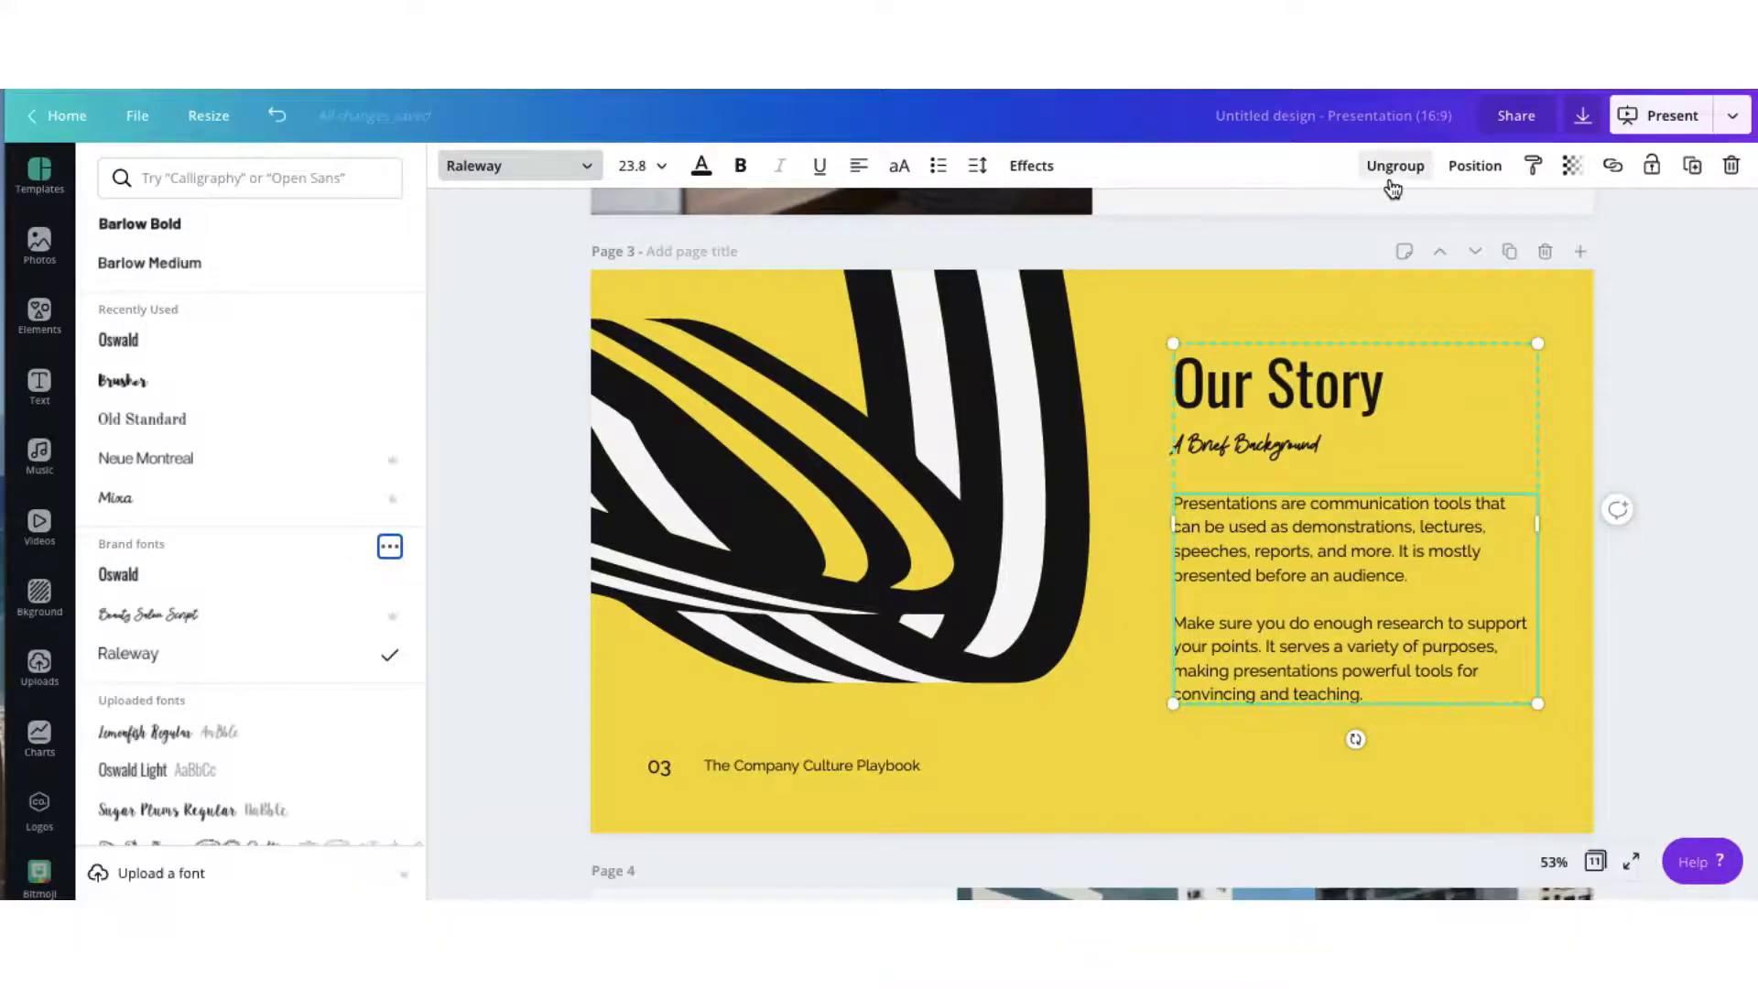
left_click(1390, 174)
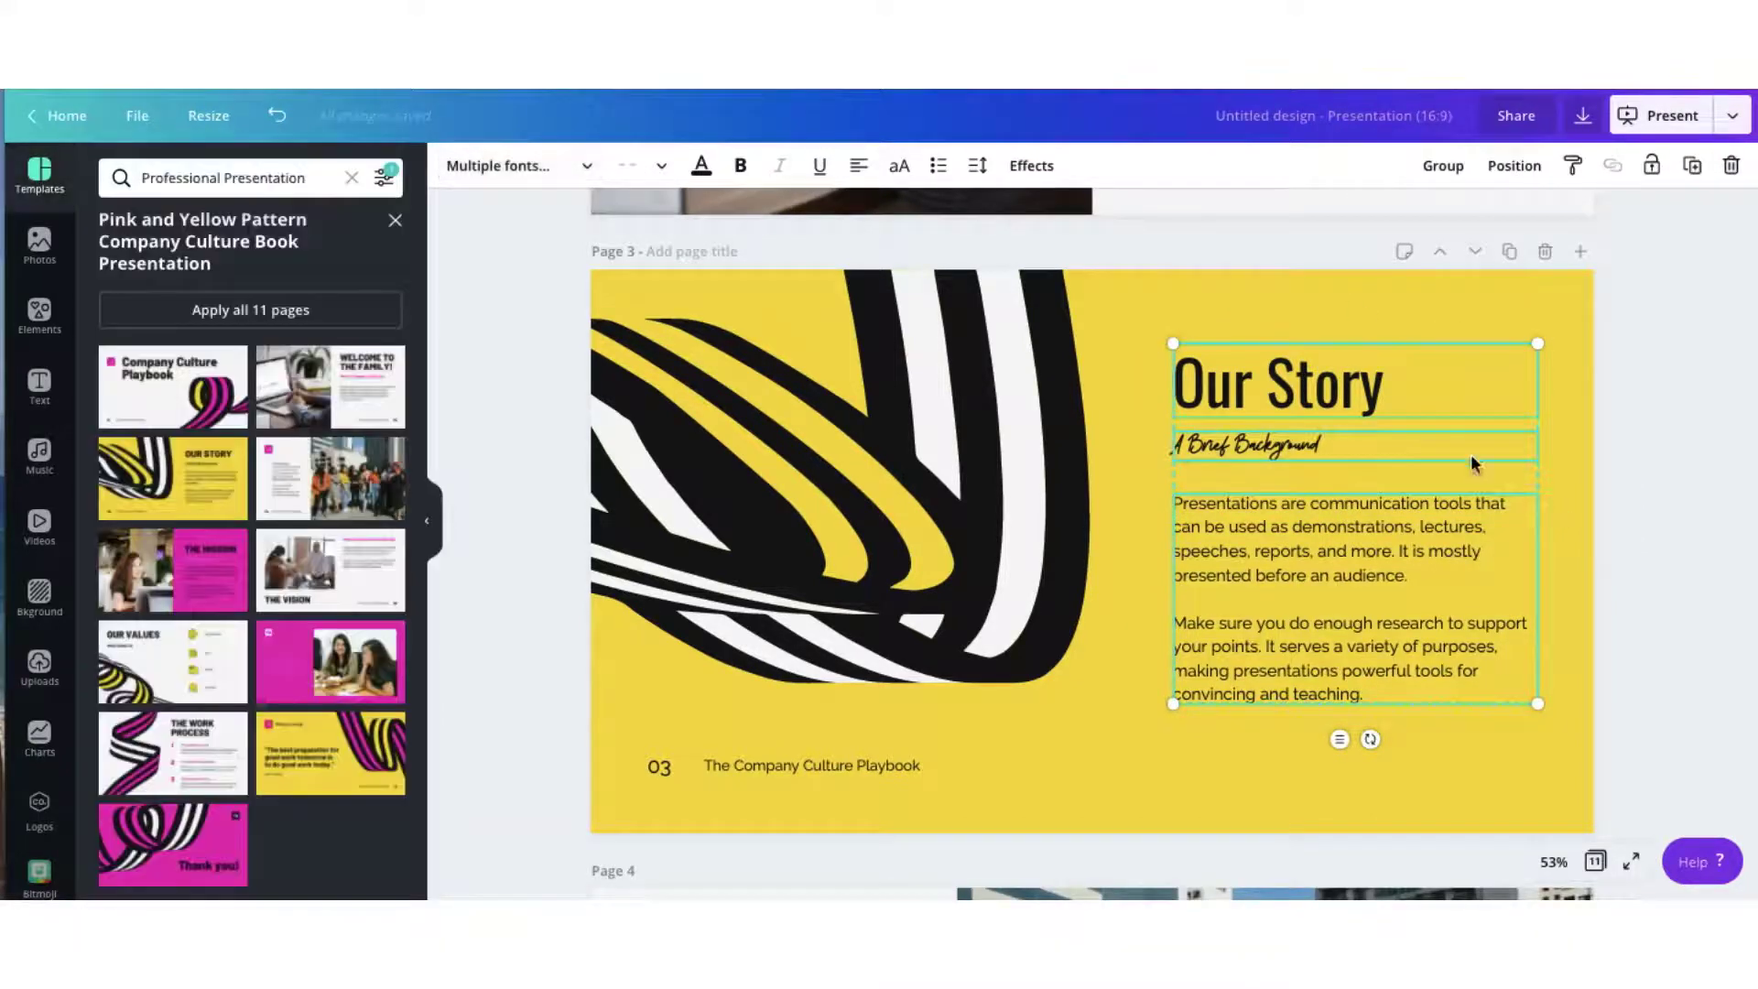
Step: Check the fonts used by the Our Story heading, subheading and body text, and look over the text on the following pages
left_click(1180, 476)
left_click(1255, 391)
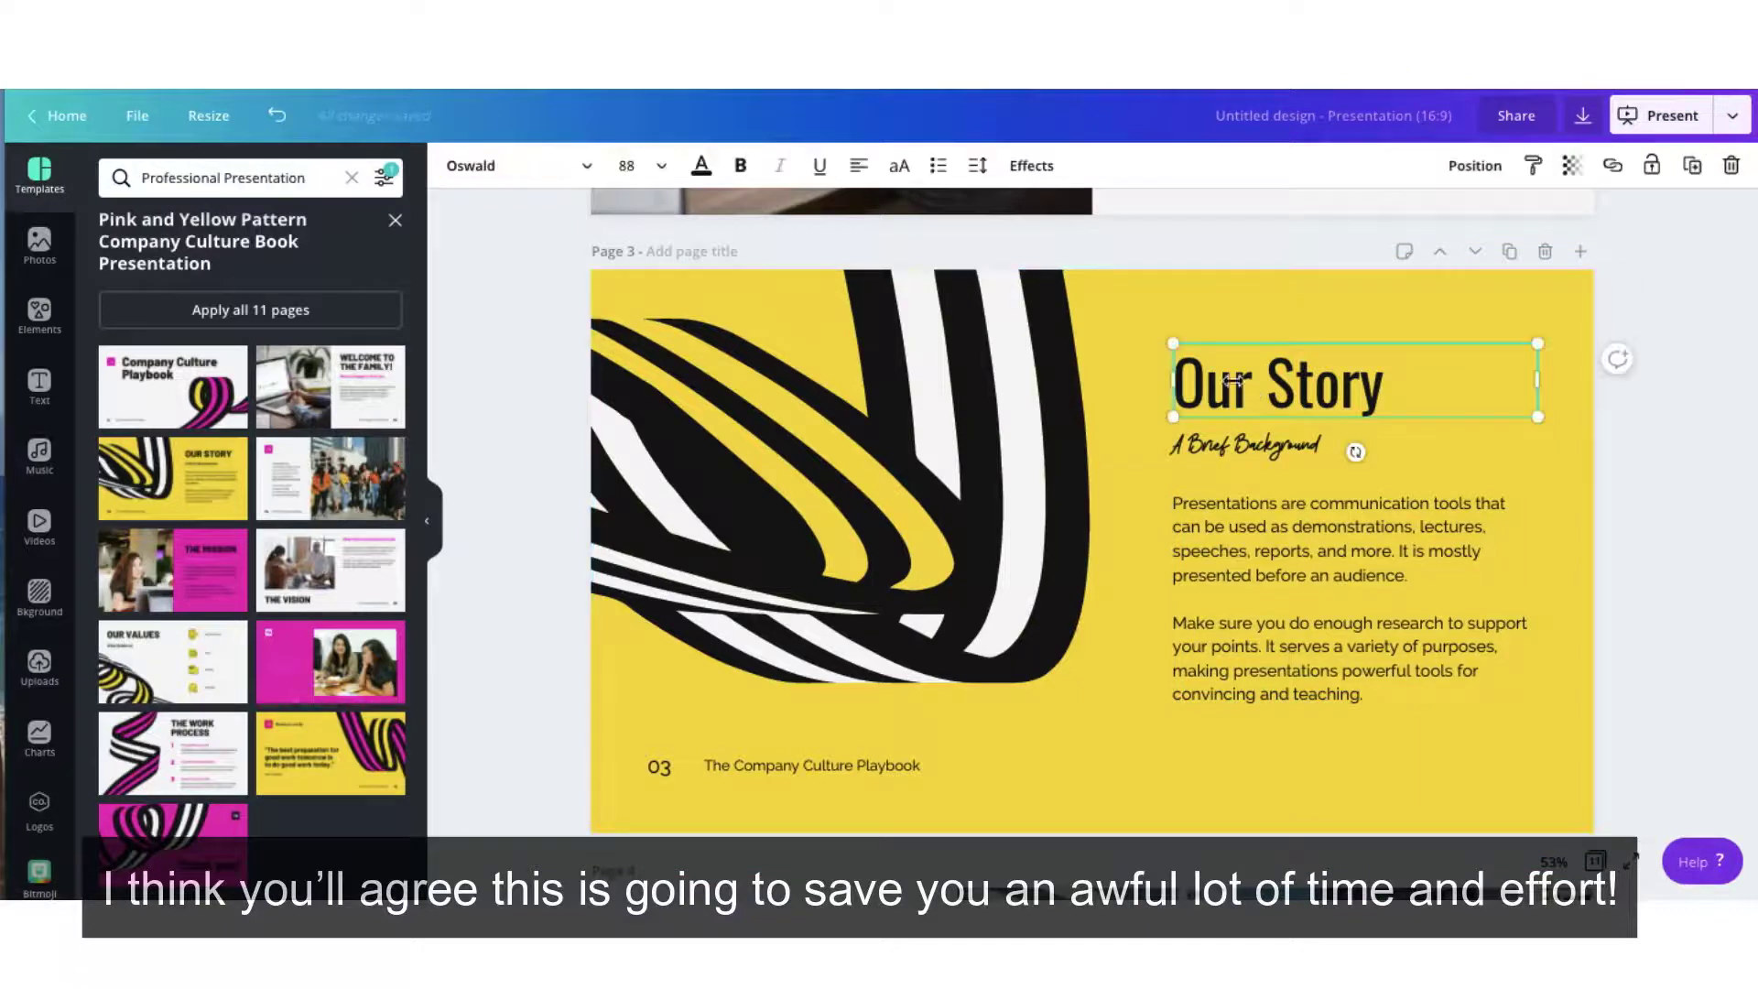
left_click(479, 177)
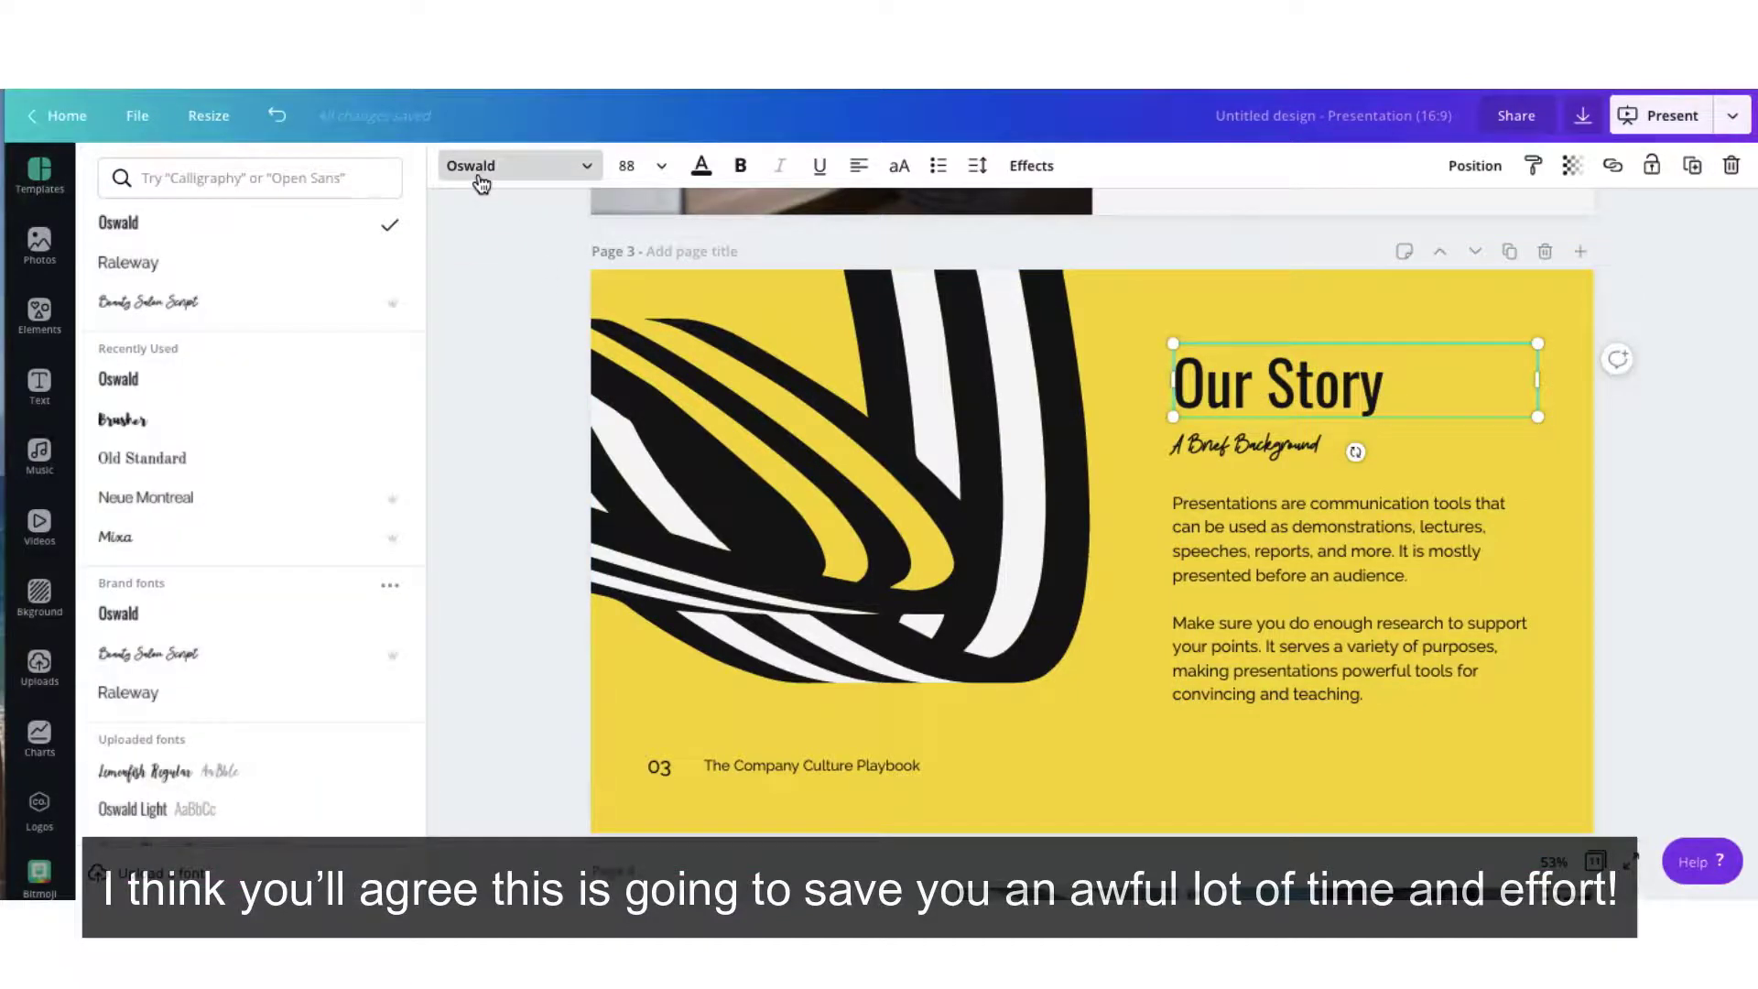
left_click(1185, 451)
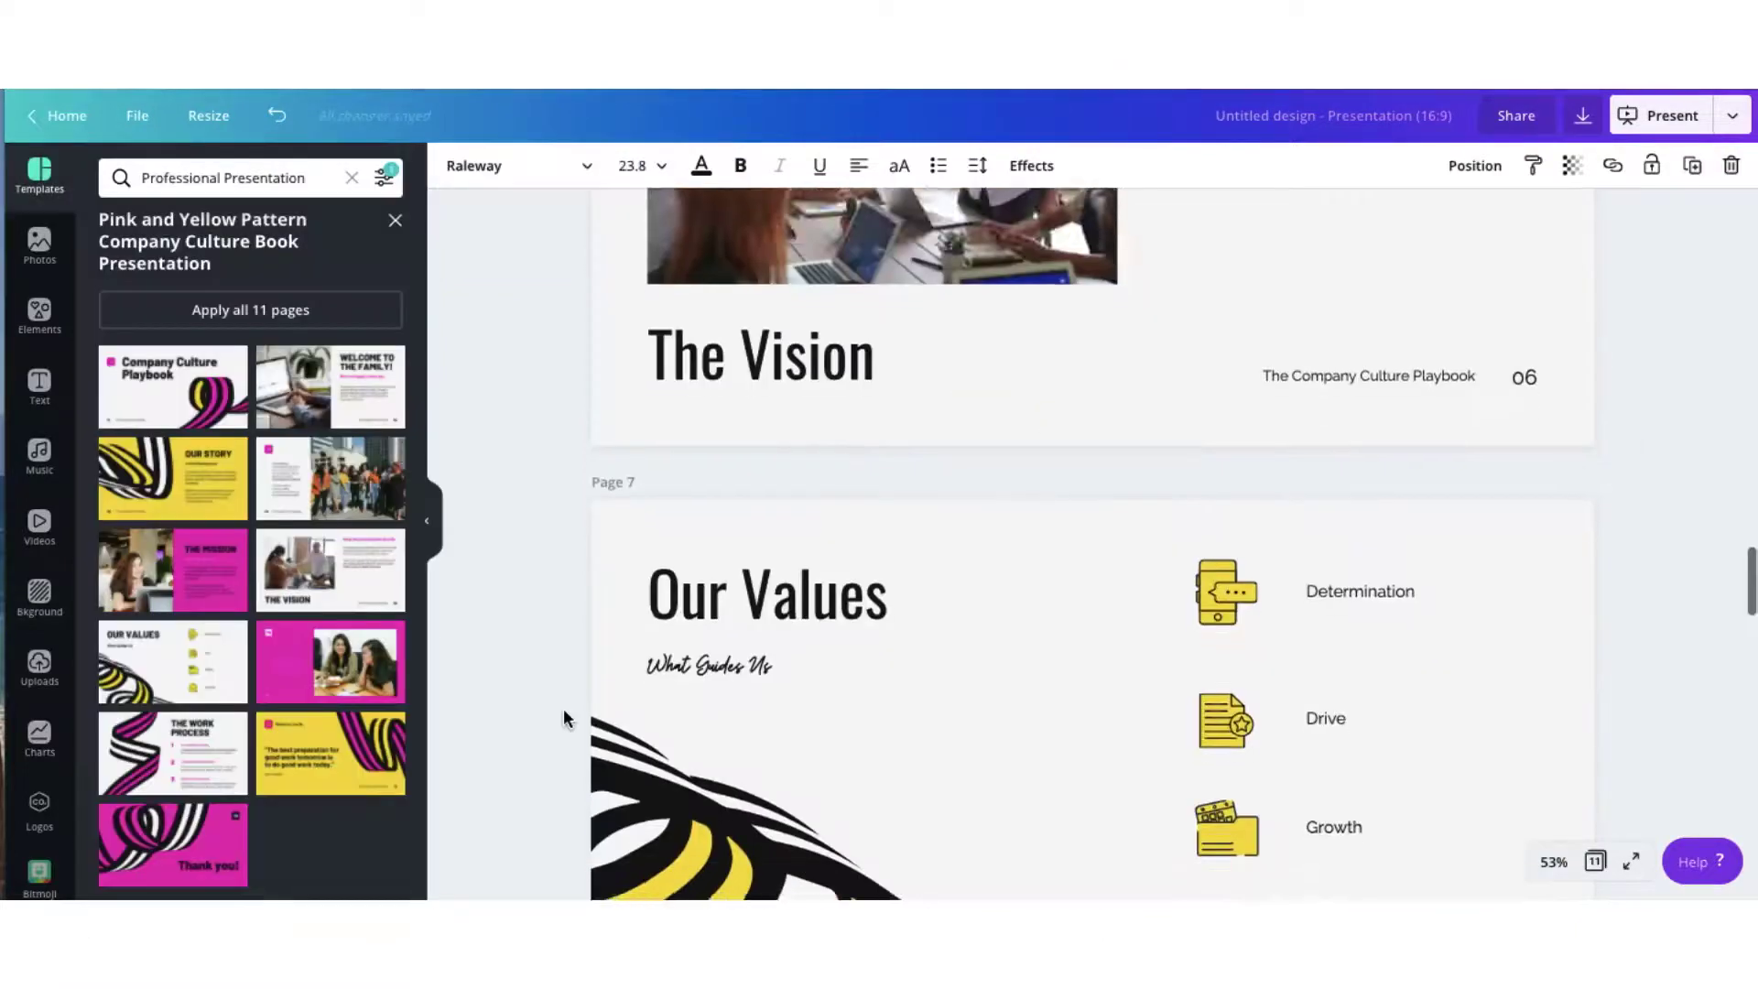
scroll(565, 718, "down", 2)
scroll(565, 718, "down", 3)
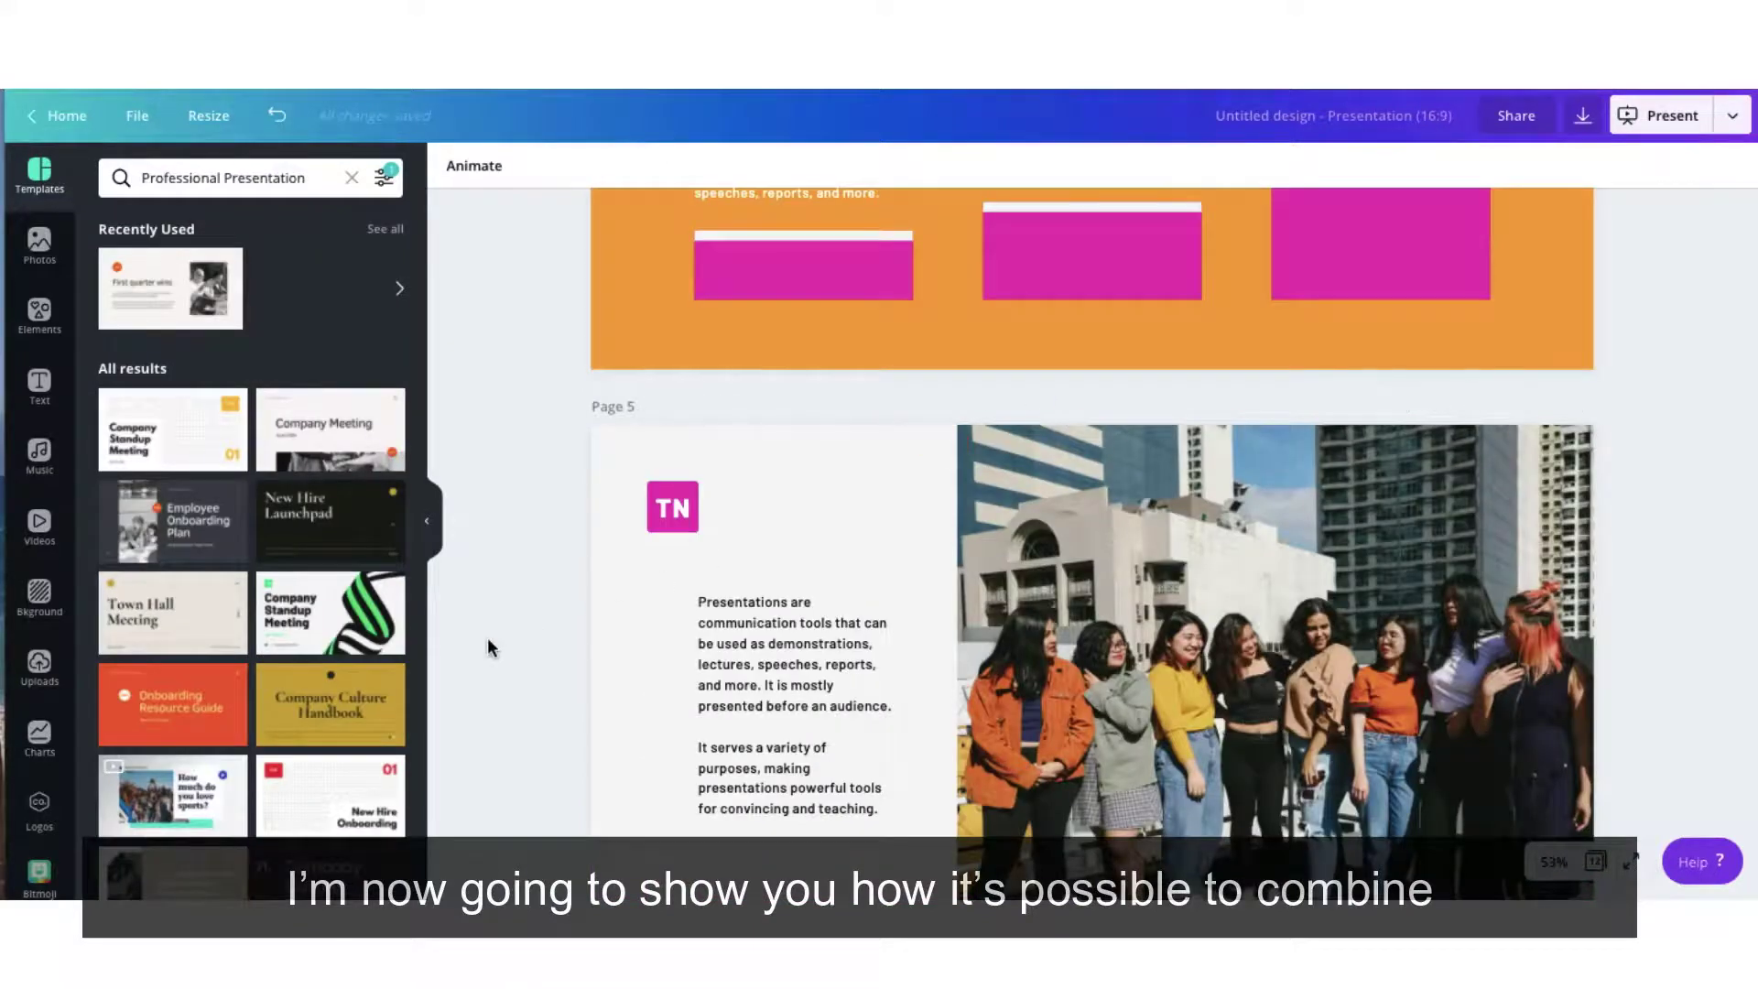
Step: Open the page layouts of the Cream Basic Presentation Template from the professional presentation results
scroll(359, 715, "down", 3)
scroll(360, 714, "down", 2)
left_click(172, 689)
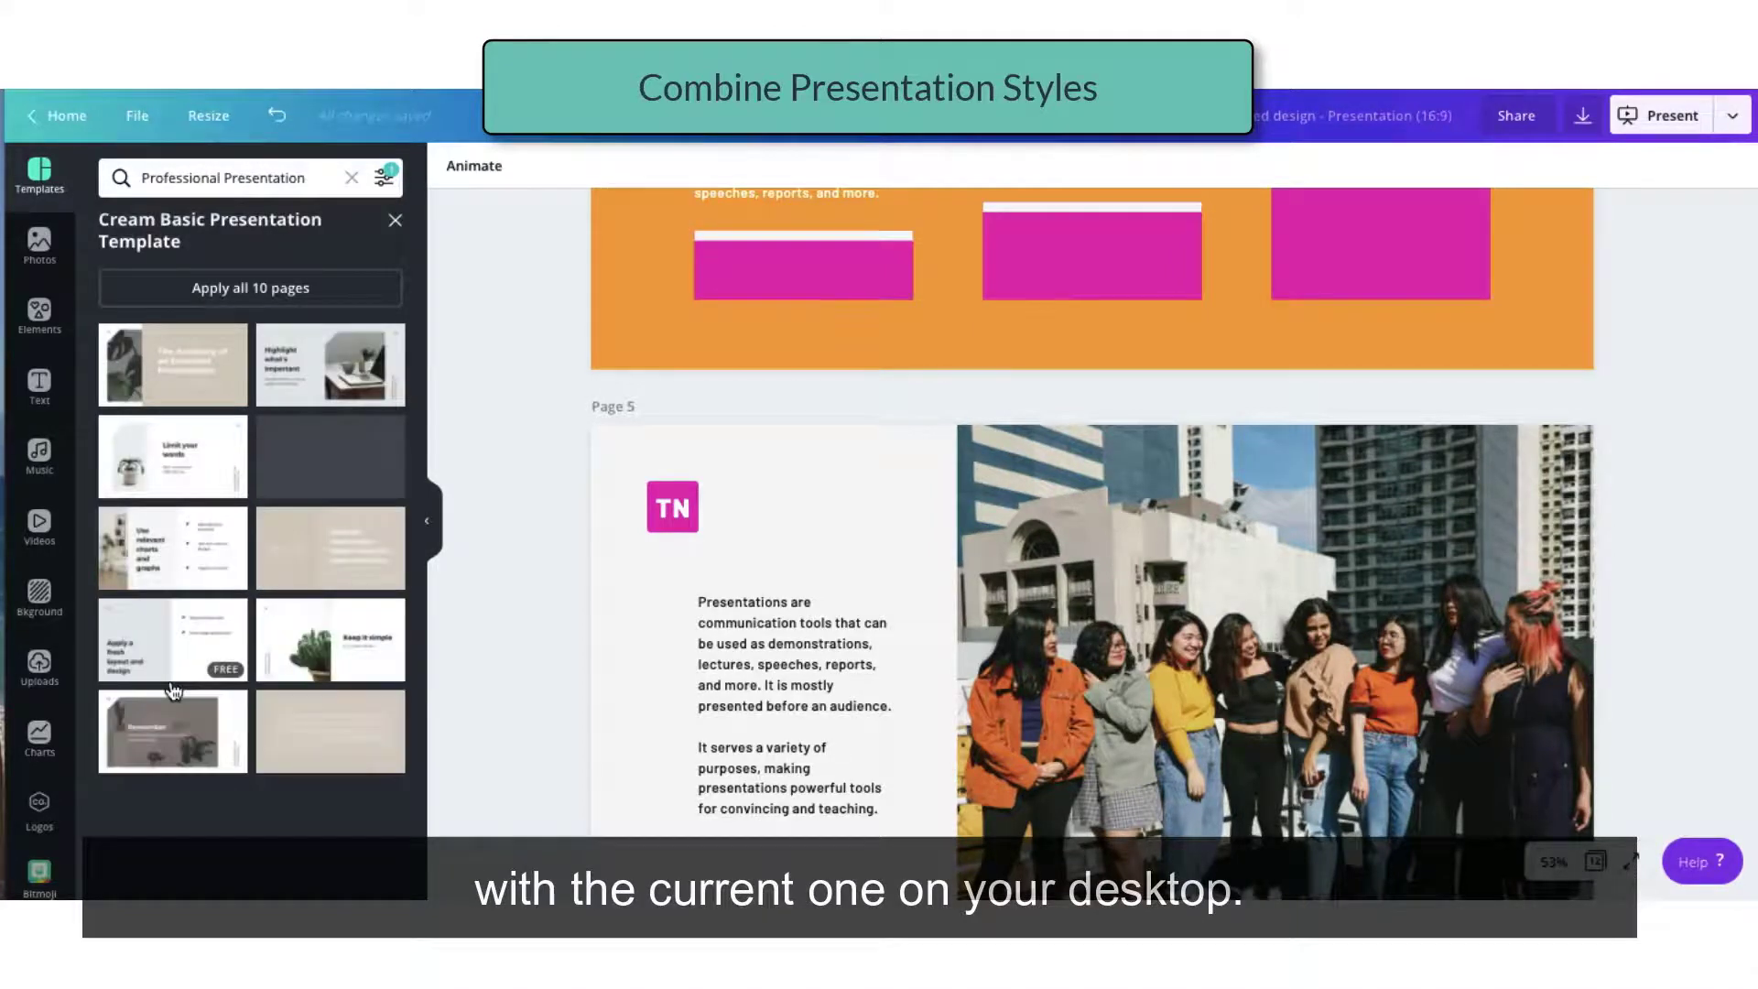
Step: Add a new page after page 5 and apply the template's "Highlight what's important" layout to it
mouse_move(1265, 438)
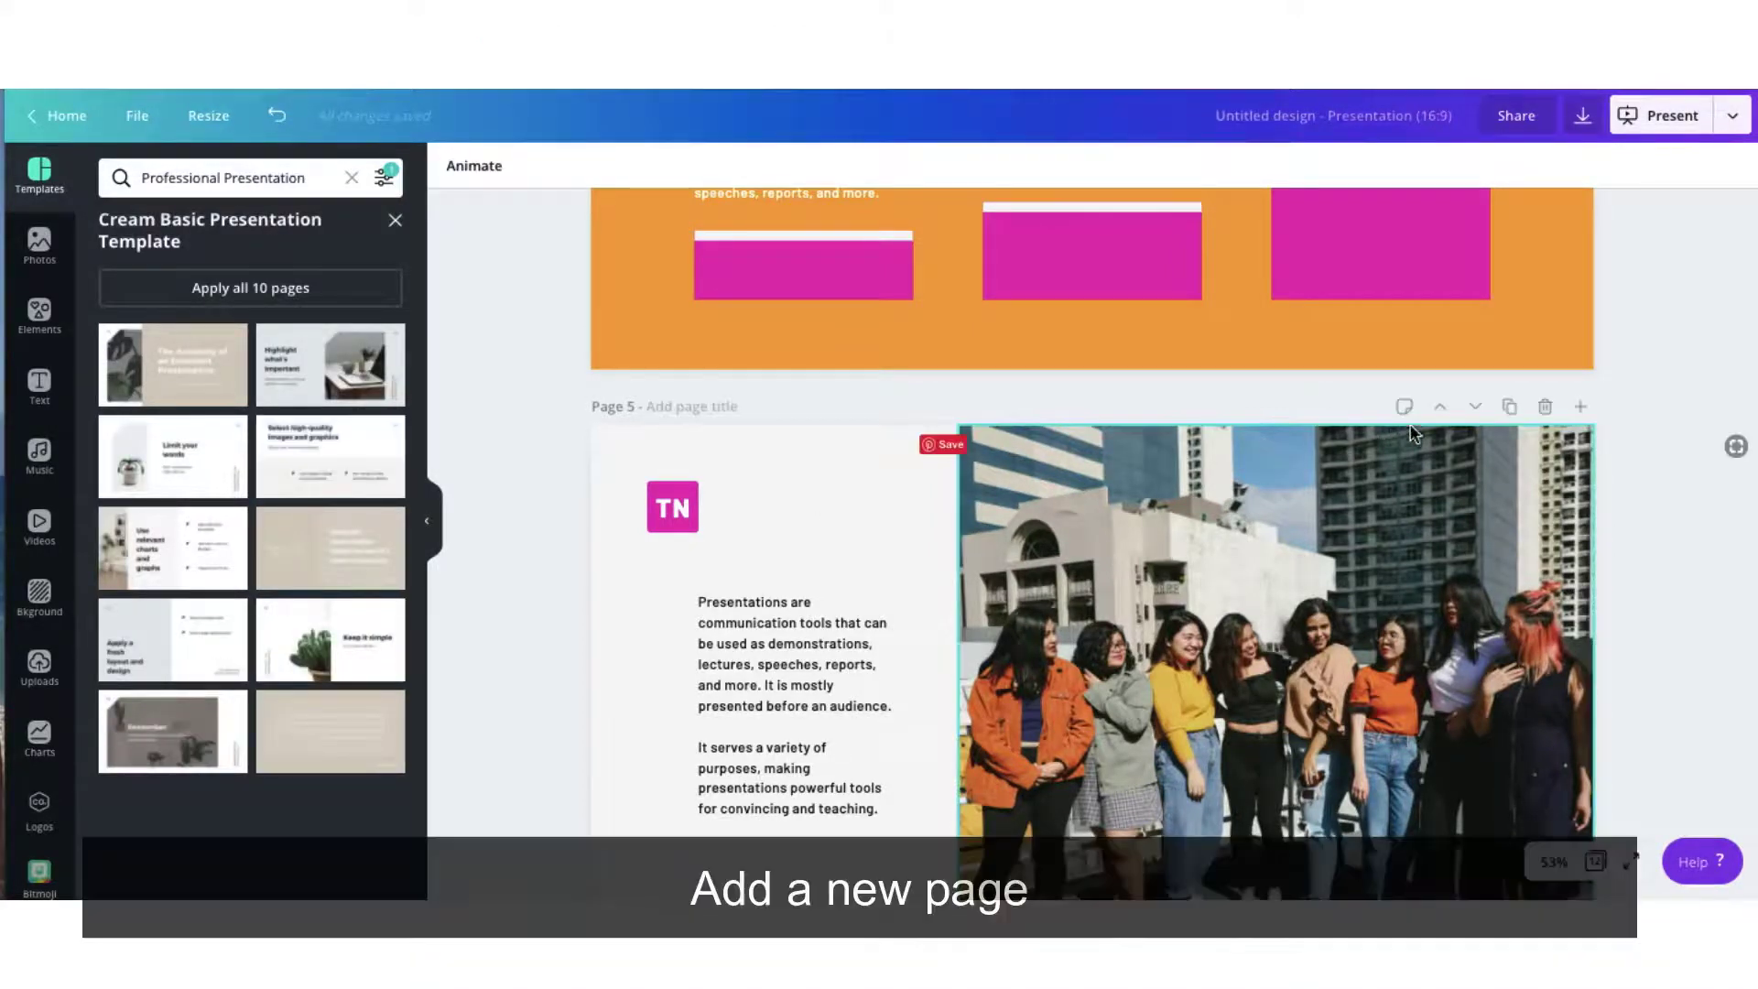
left_click(1581, 406)
scroll(1353, 616, "down", 1)
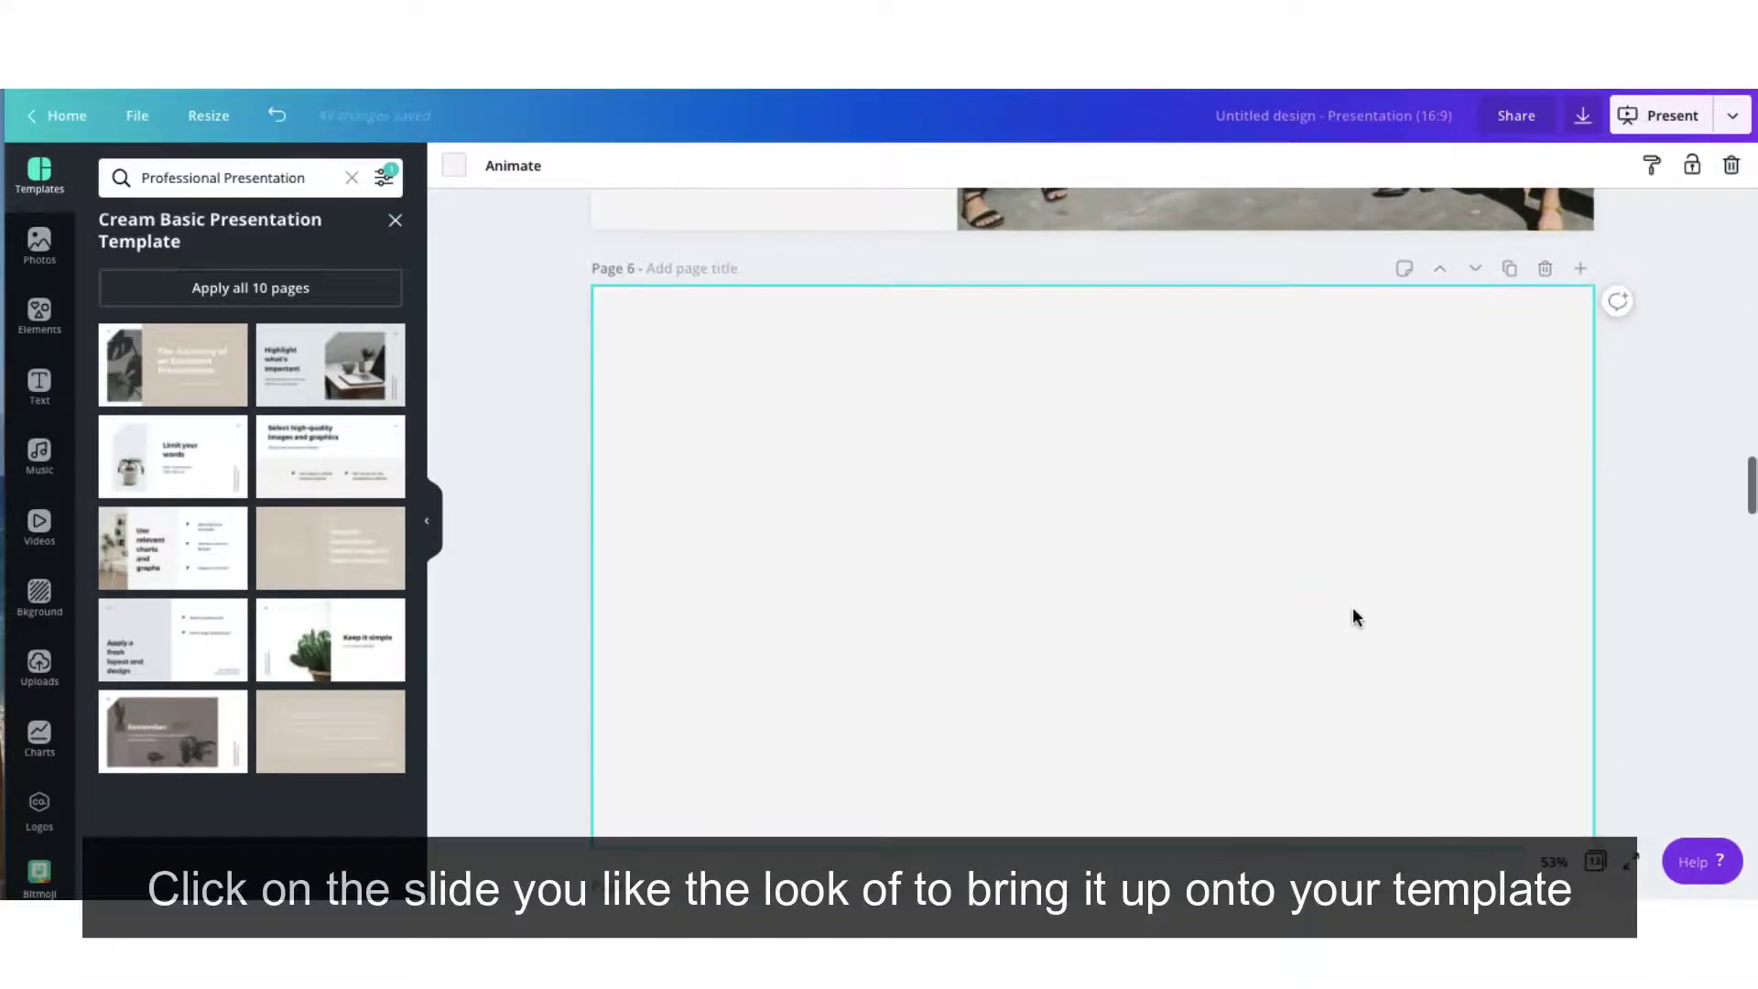
left_click(312, 400)
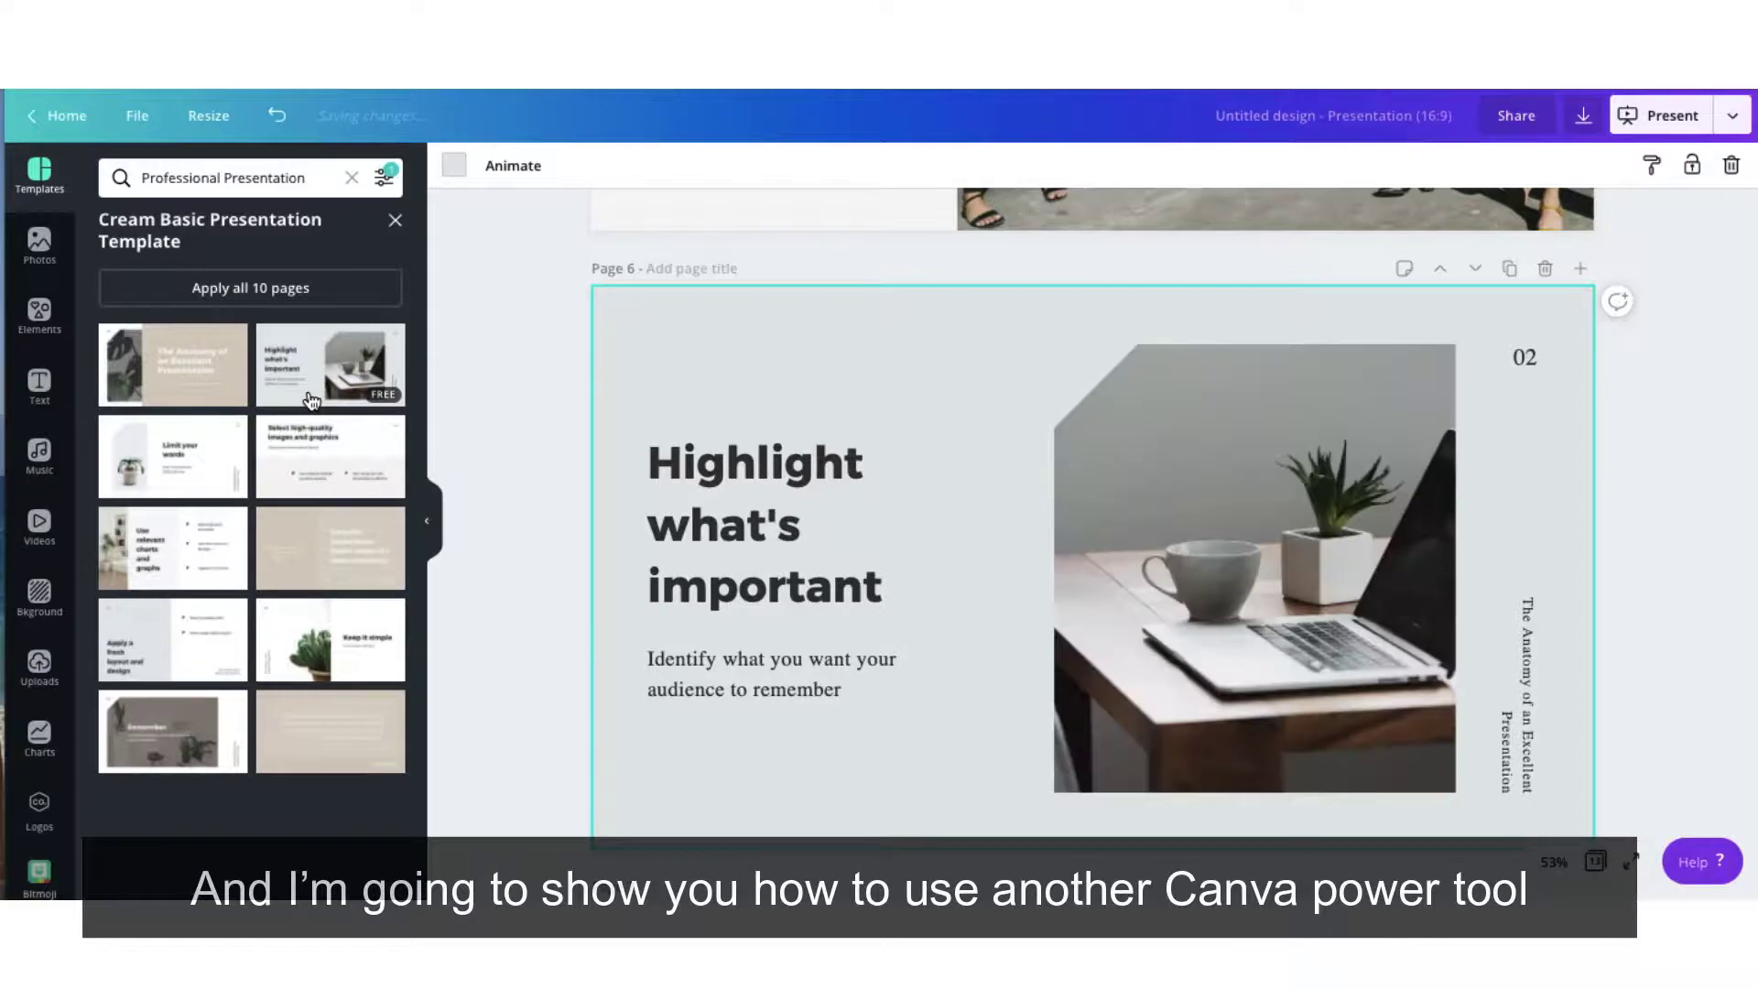
left_click(505, 430)
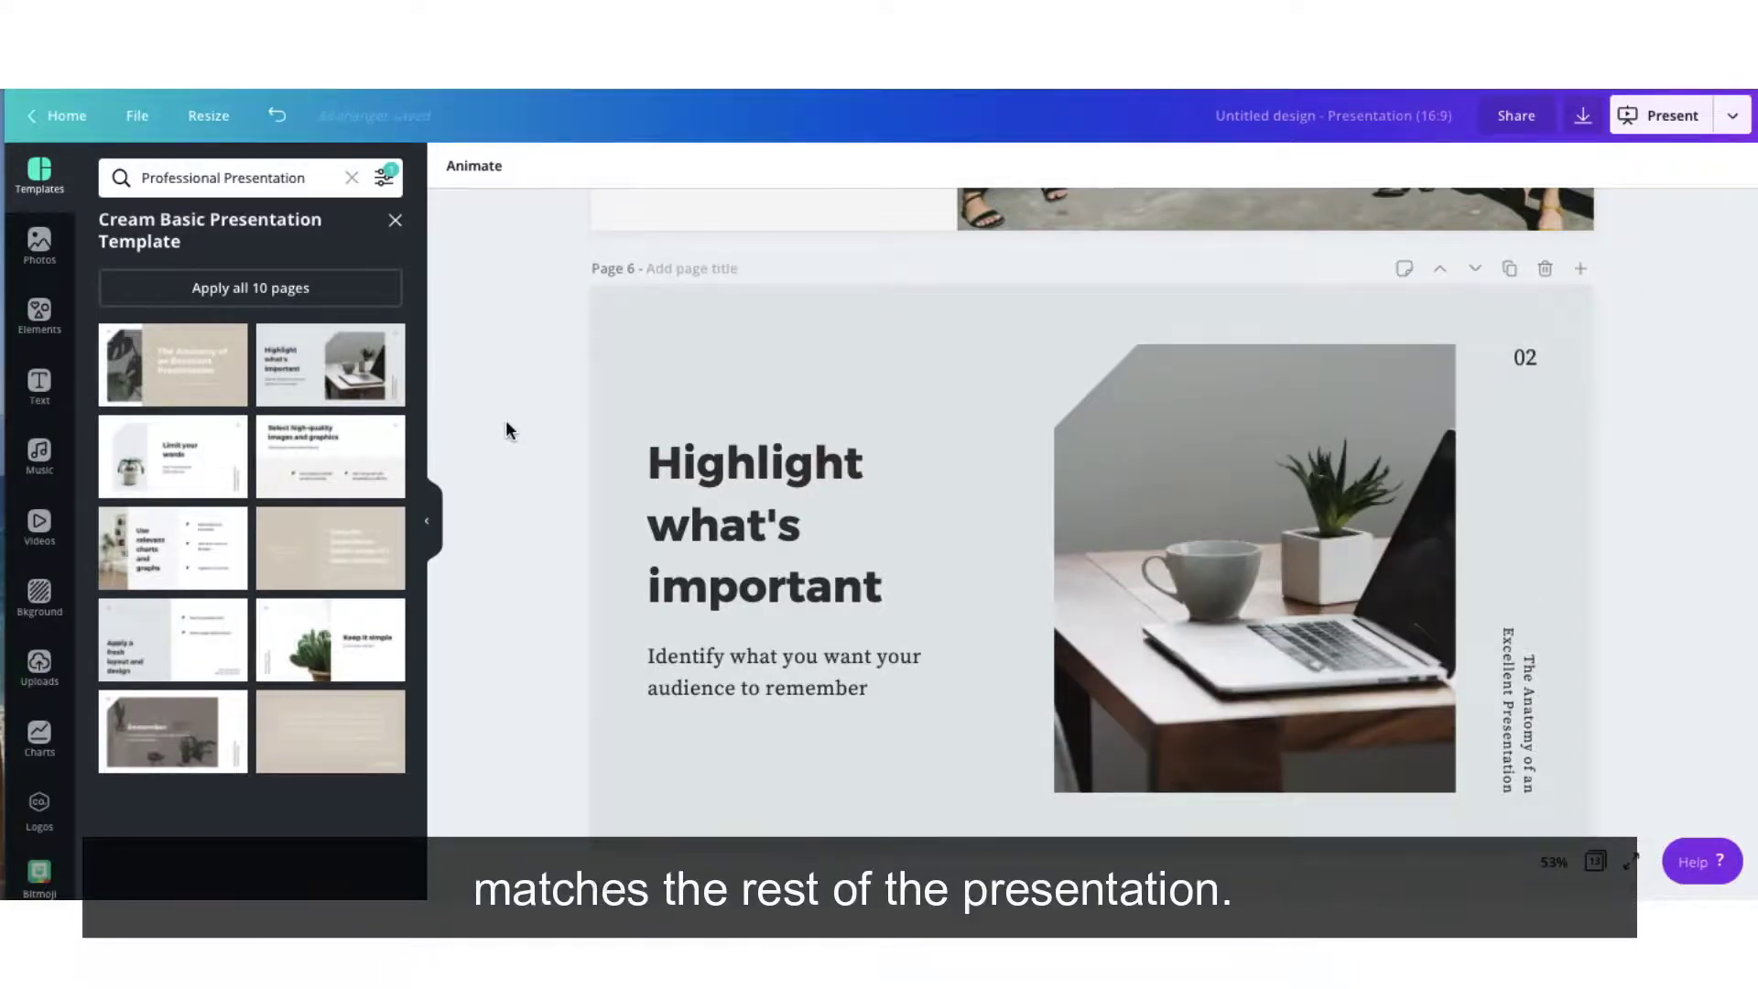
Step: Copy the pink background style from The Mission page (page 7) onto the background of the new page 6
scroll(507, 423, "down", 5)
scroll(506, 430, "down", 3)
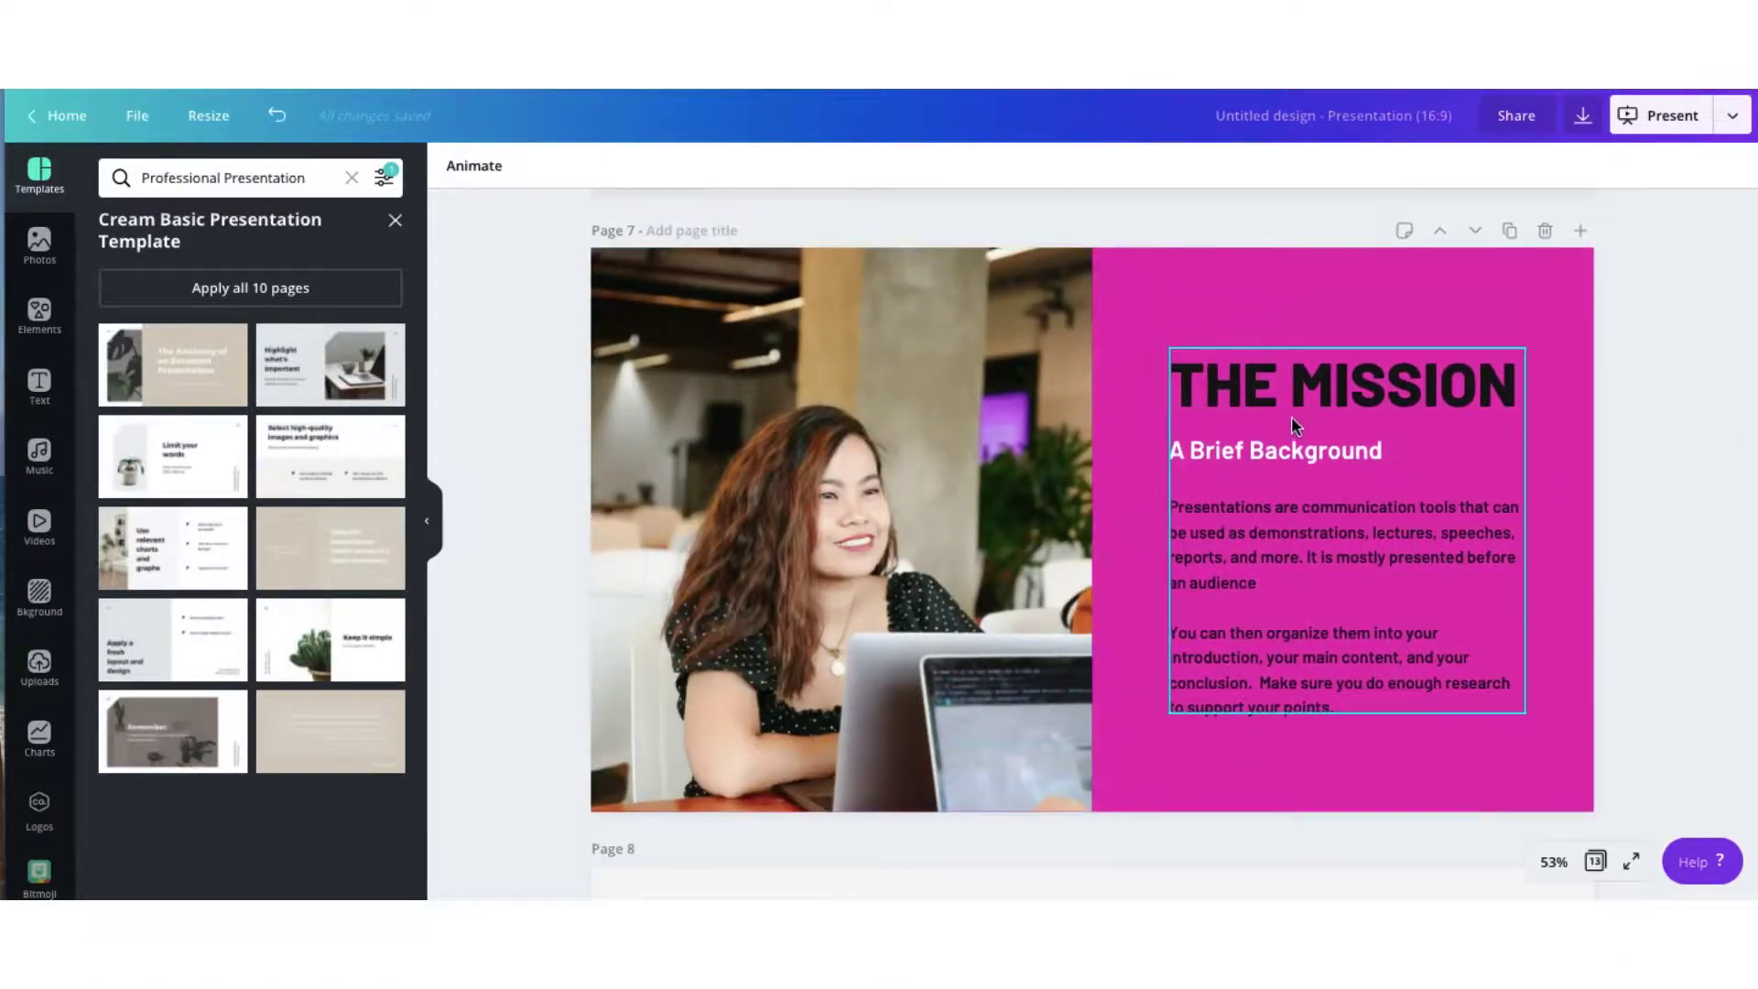
scroll(1291, 415, "up", 6)
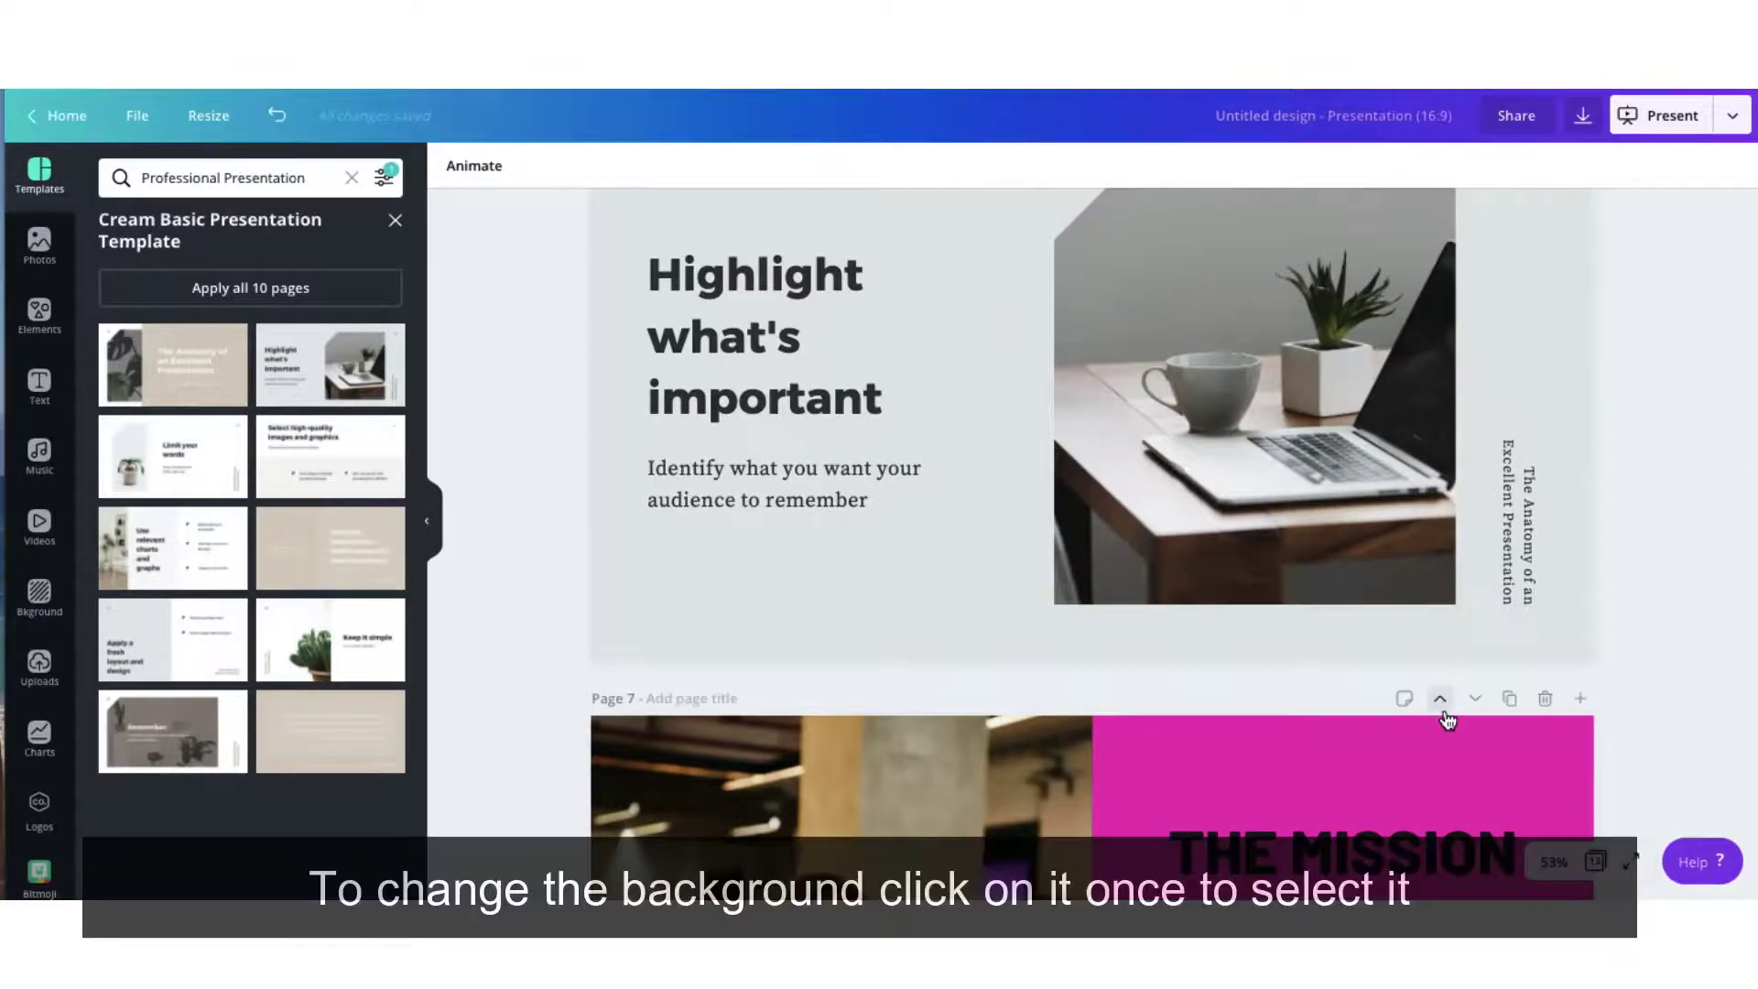
scroll(1443, 706, "down", 3)
scroll(1443, 707, "down", 1)
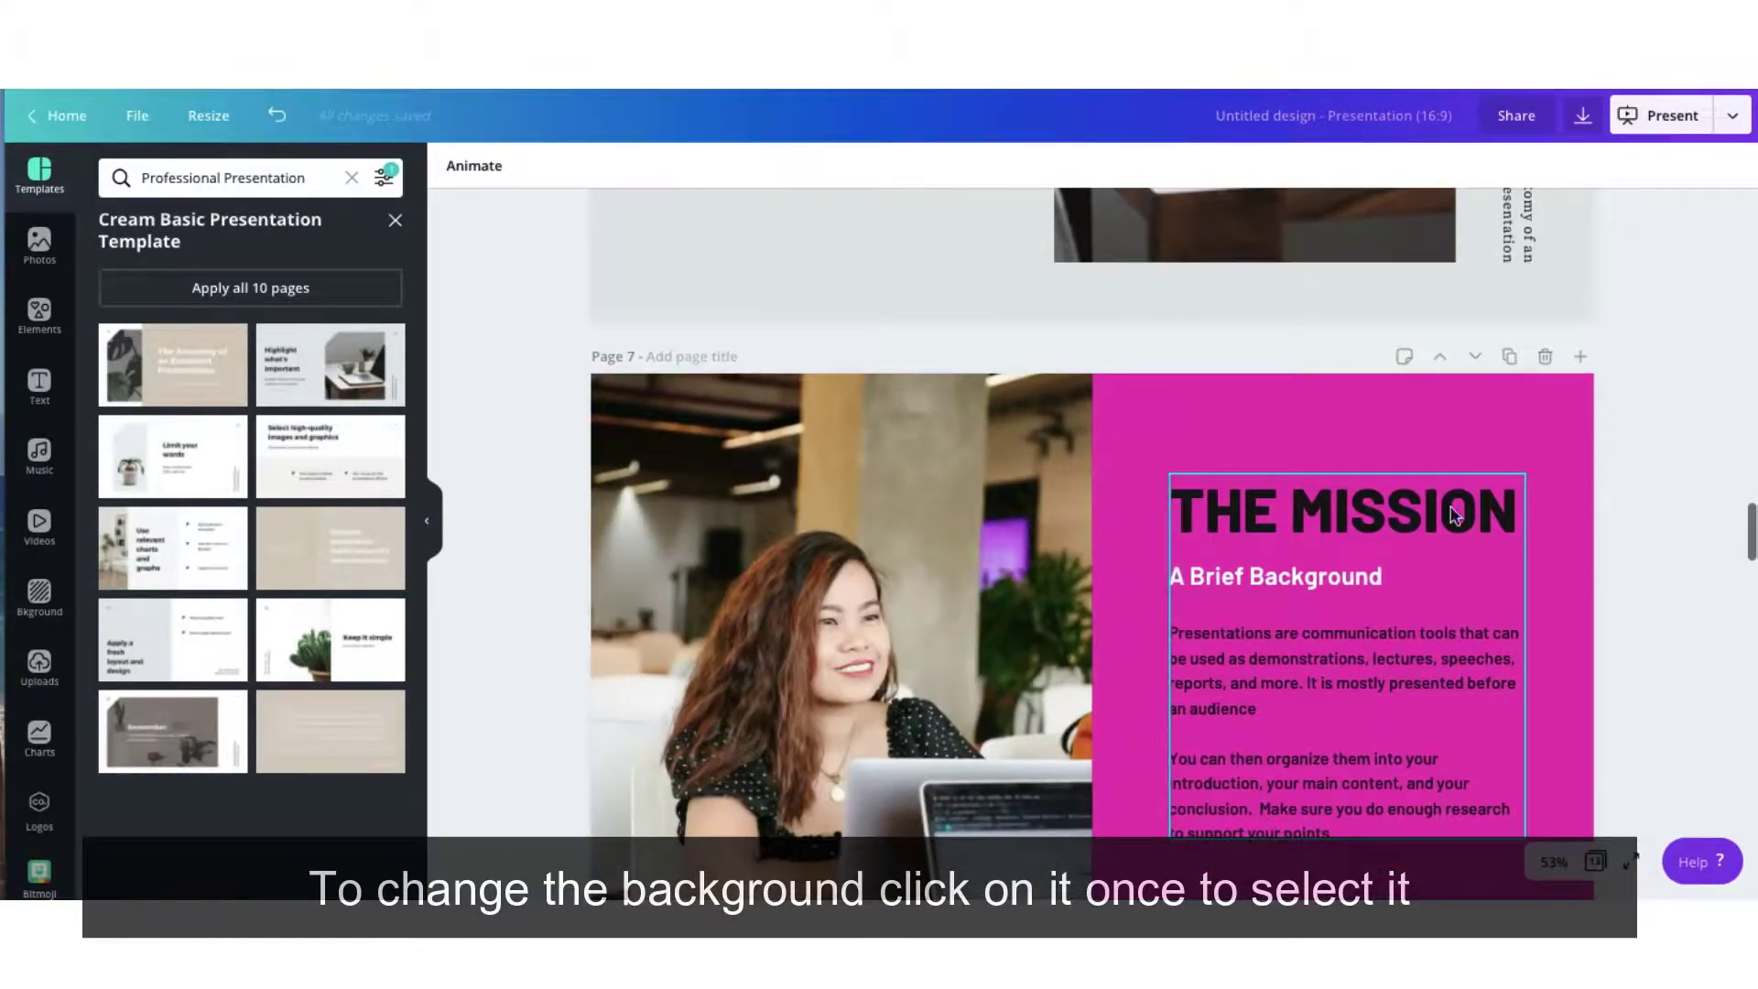
left_click(1444, 419)
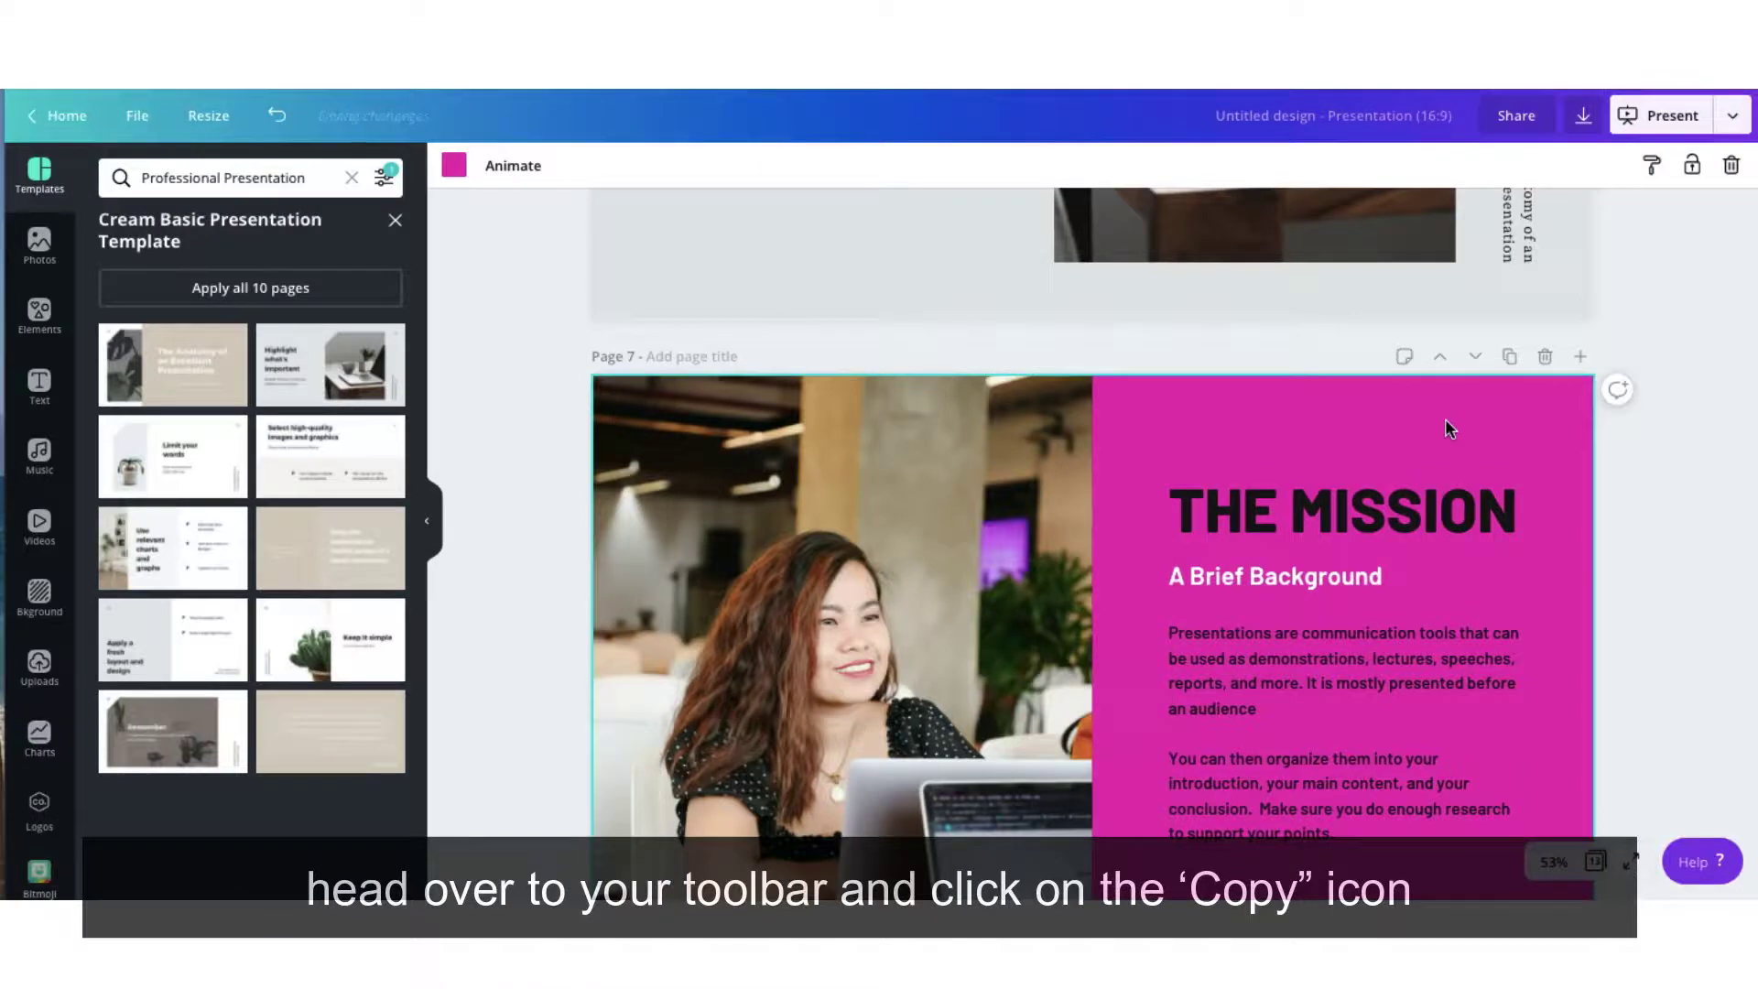
left_click(1648, 176)
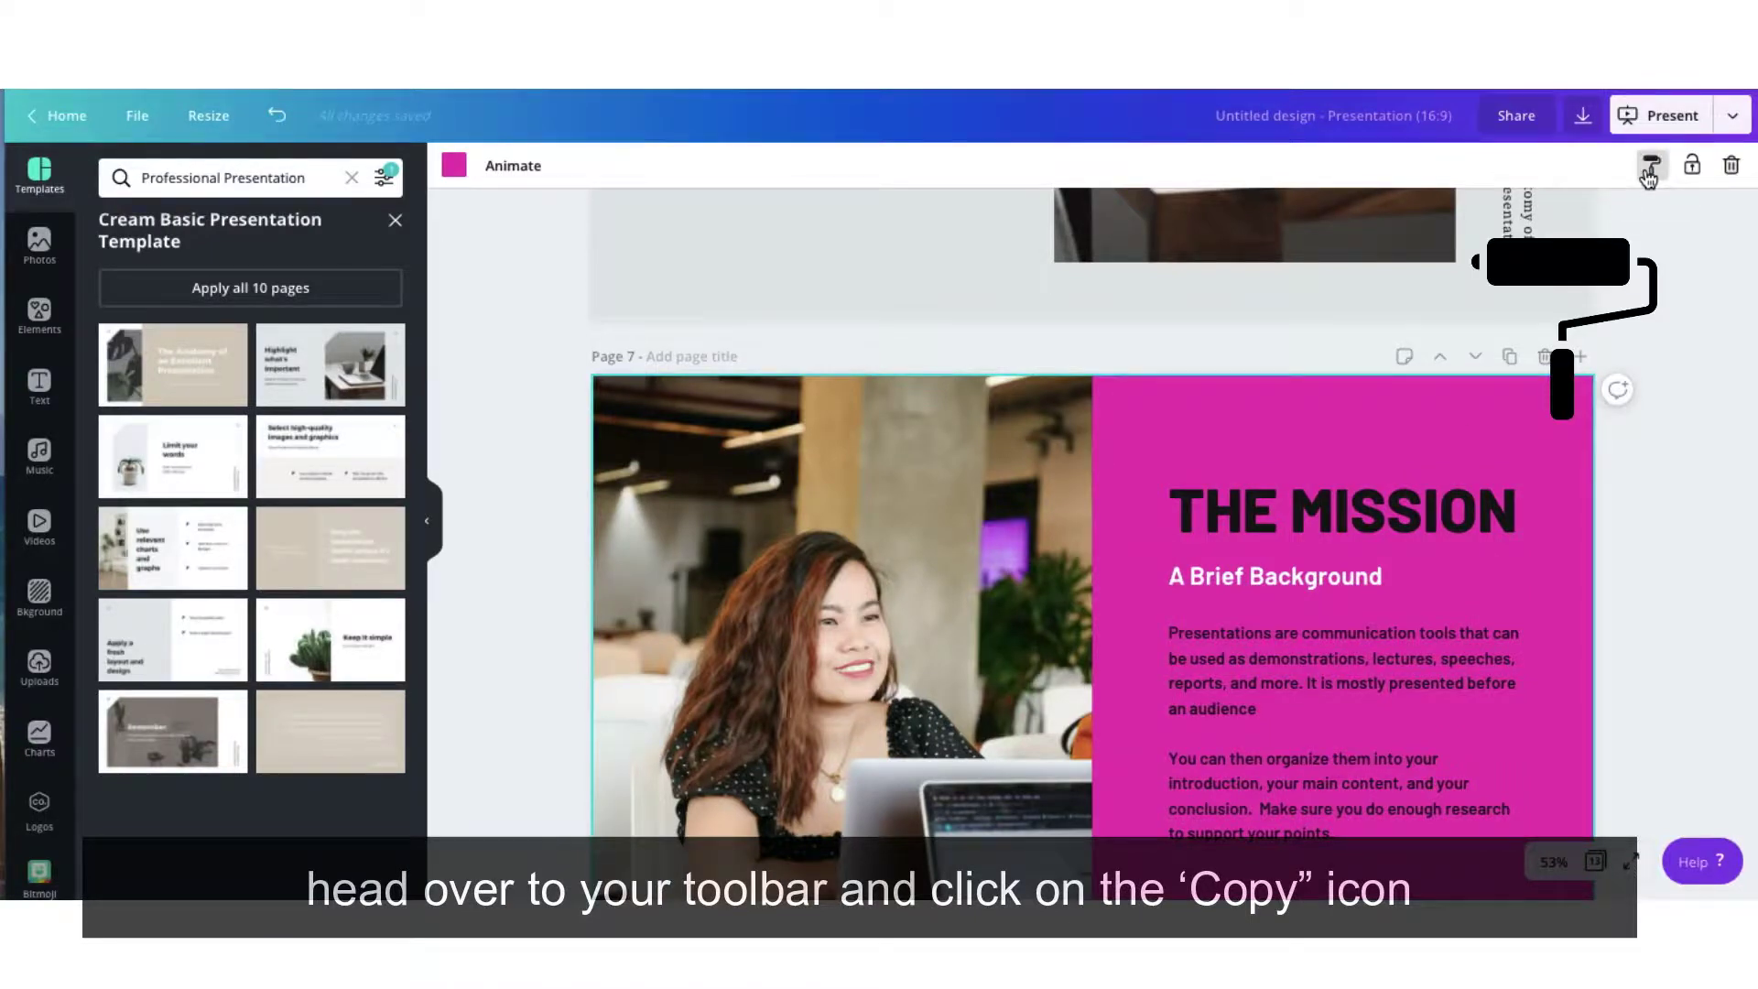
scroll(1534, 255, "up", 4)
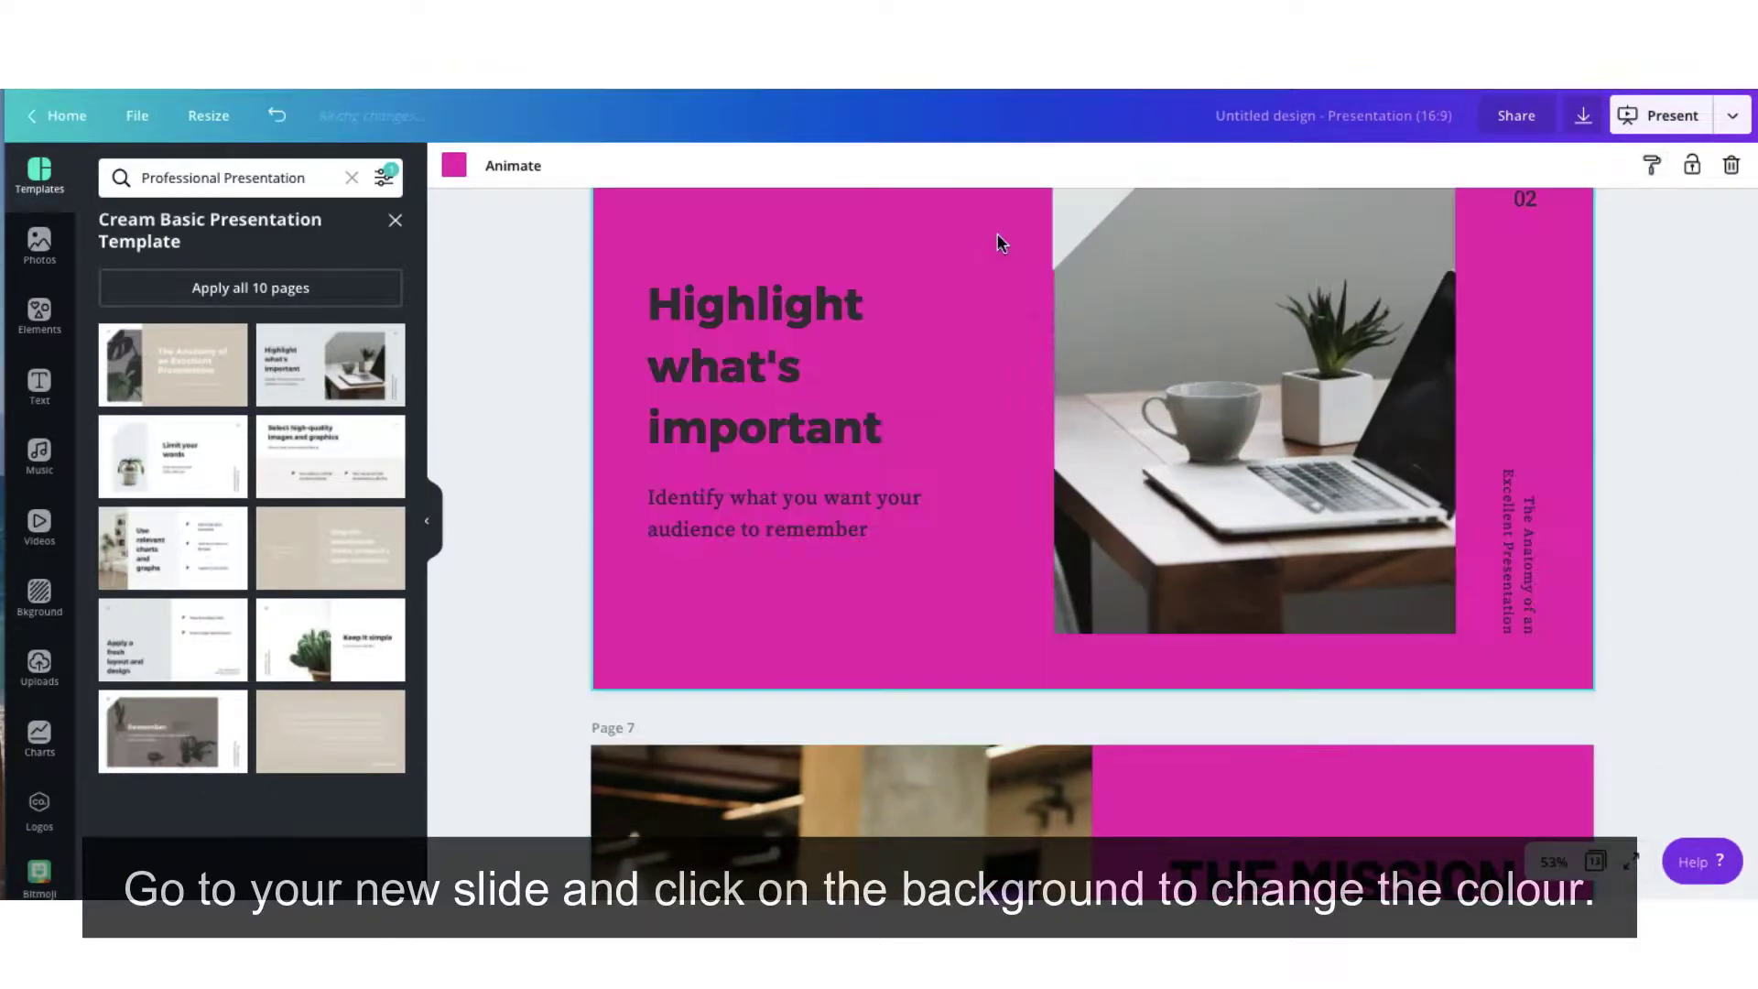
Step: Copy the style of The Mission text block on page 7 onto the "Highlight what's important" heading and subheading on page 6
scroll(996, 243, "down", 5)
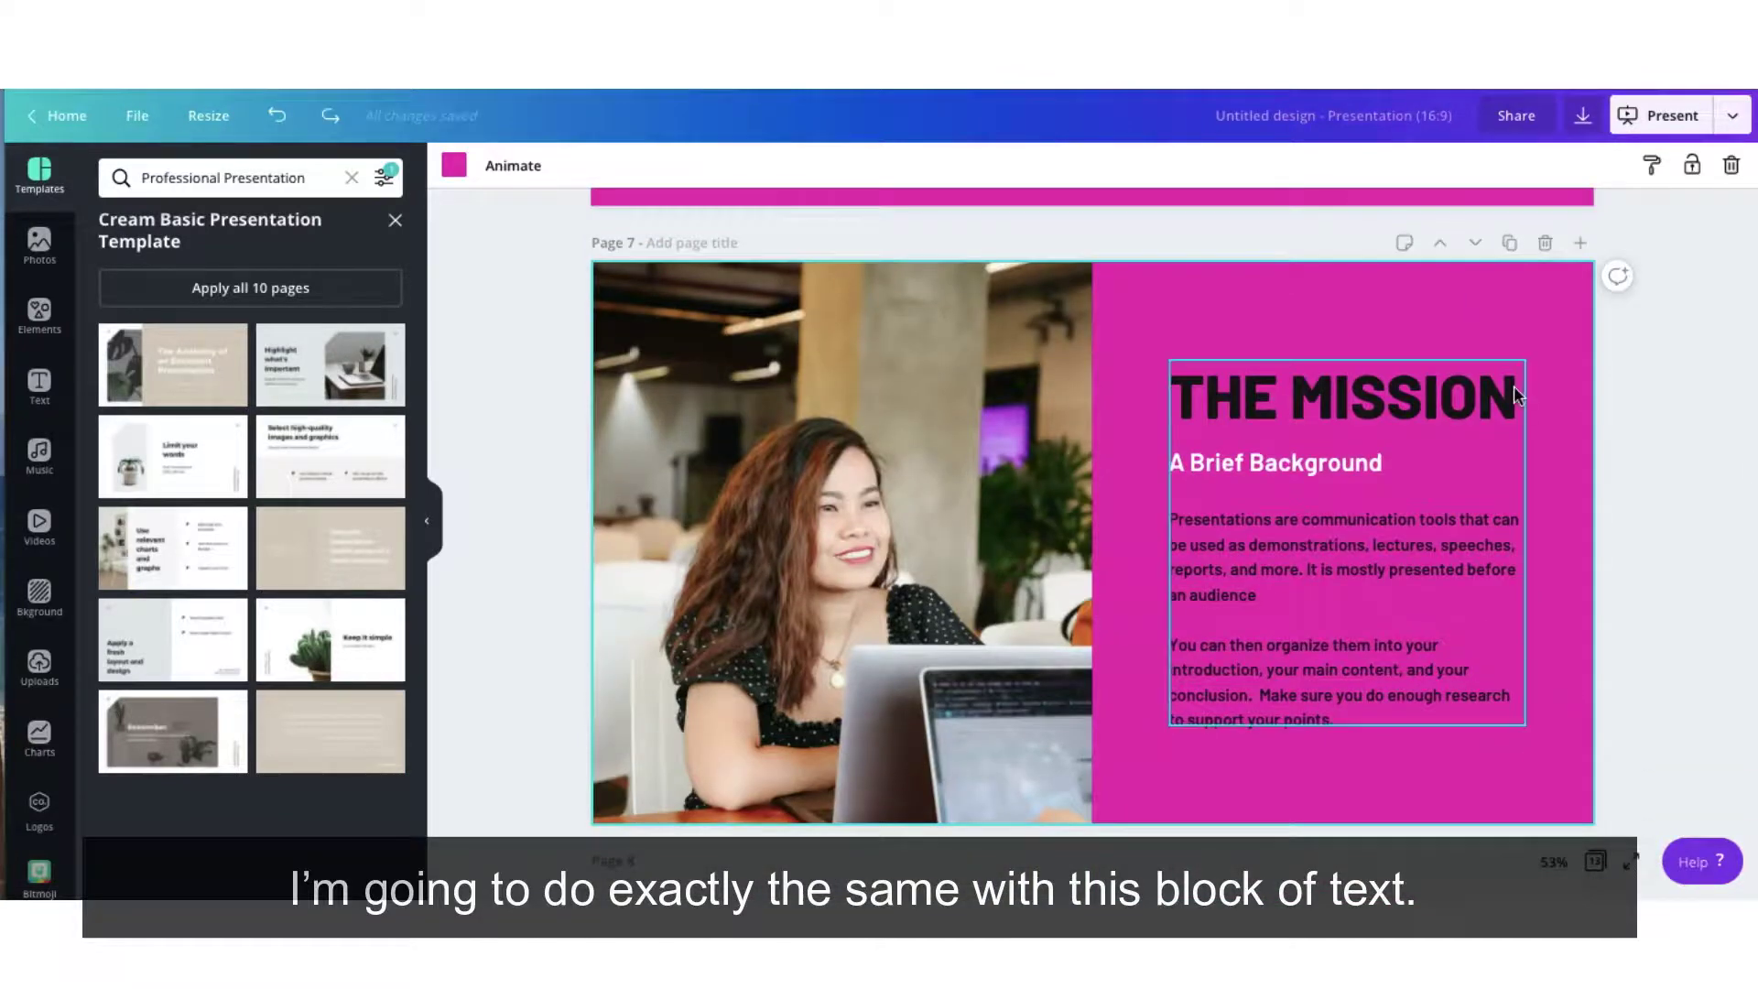
left_click_drag(1392, 319, 1302, 738)
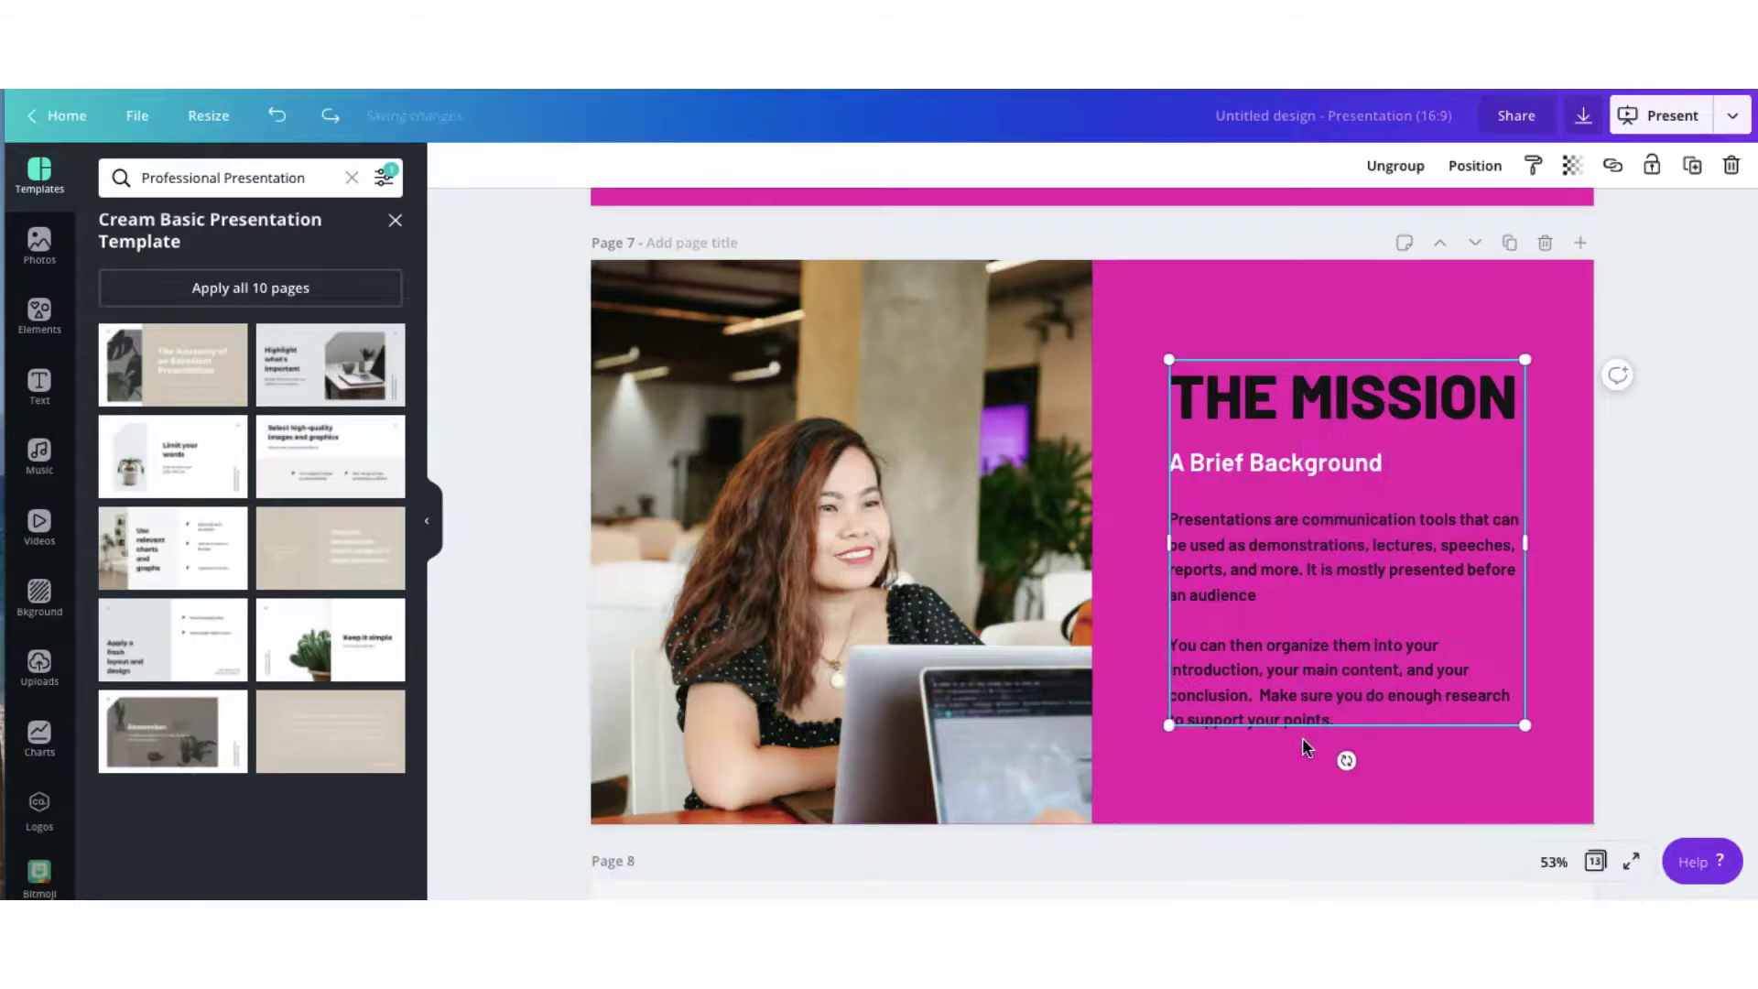
left_click(1536, 178)
scroll(1250, 400, "up", 6)
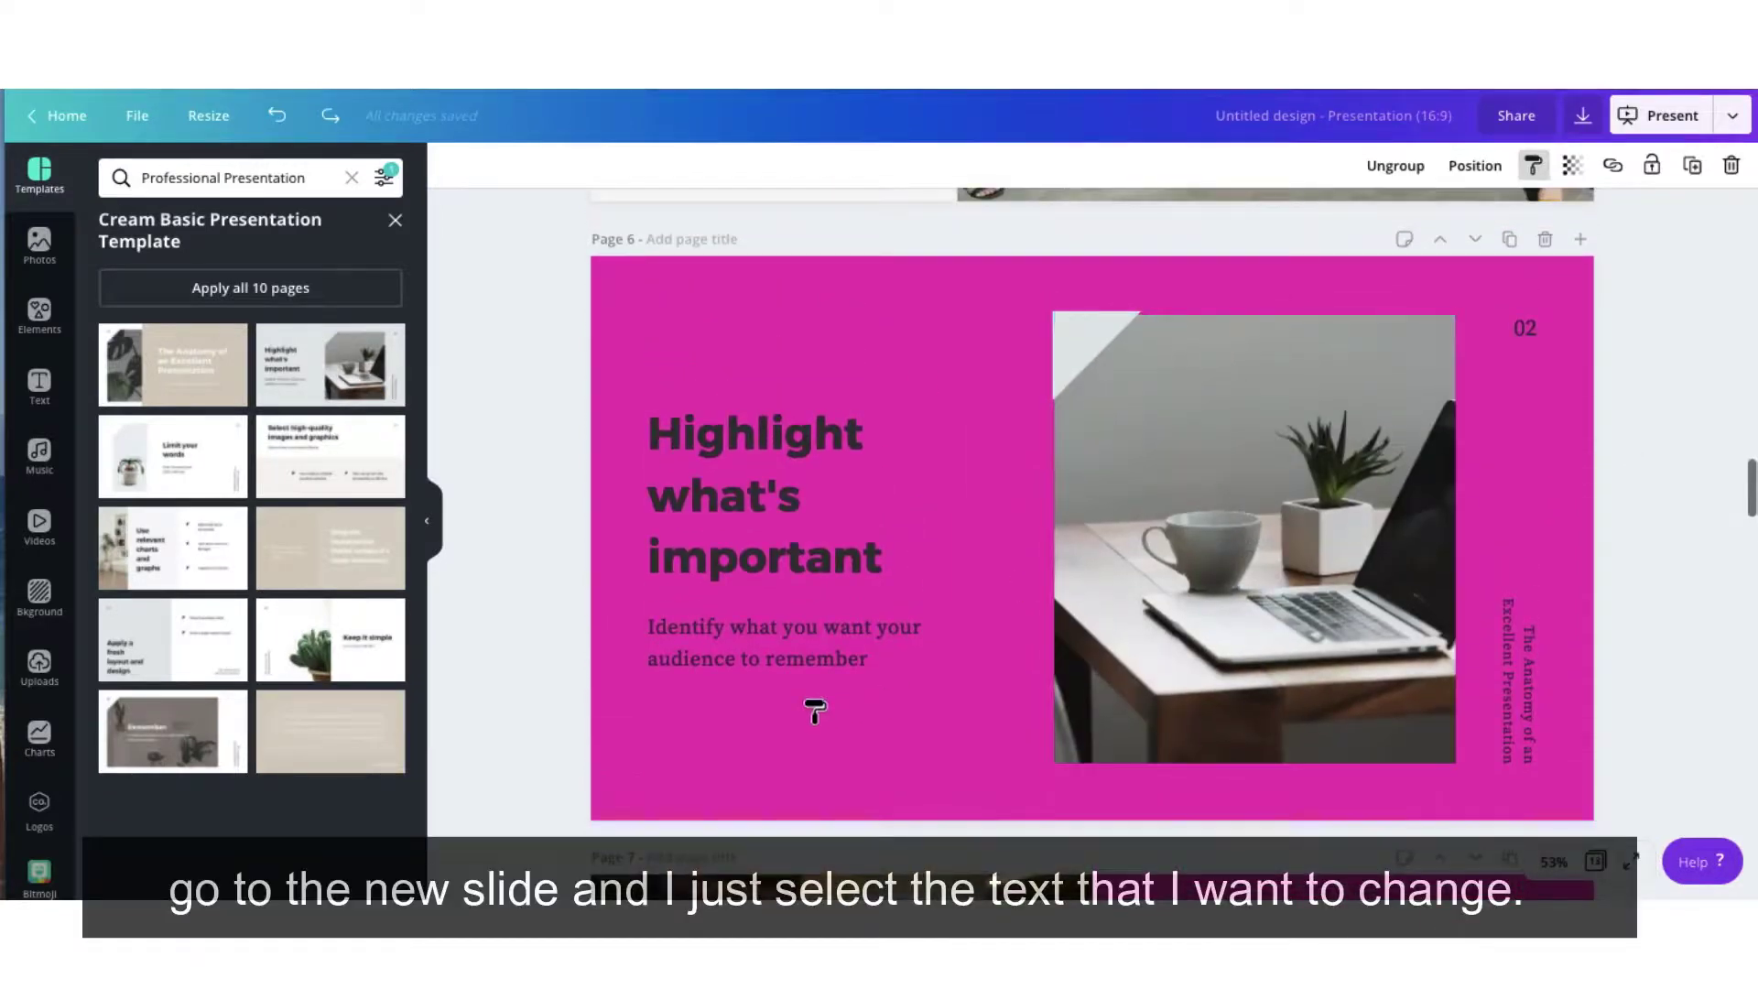
left_click(798, 449)
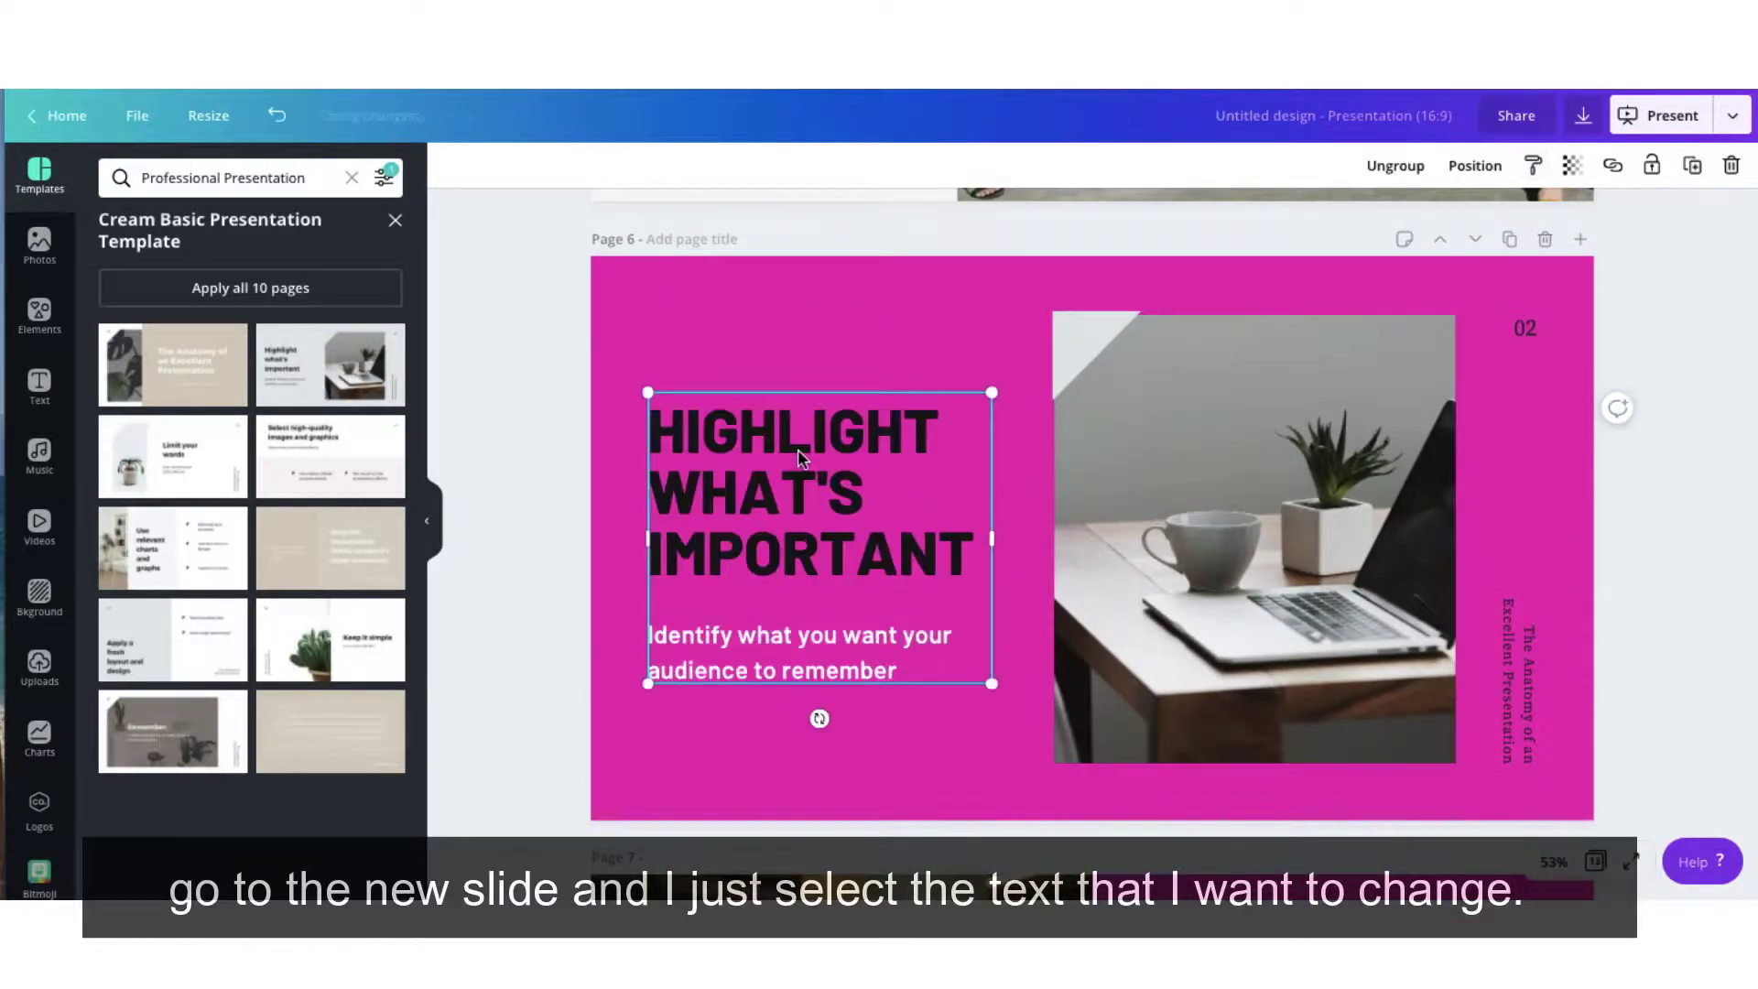
left_click(727, 717)
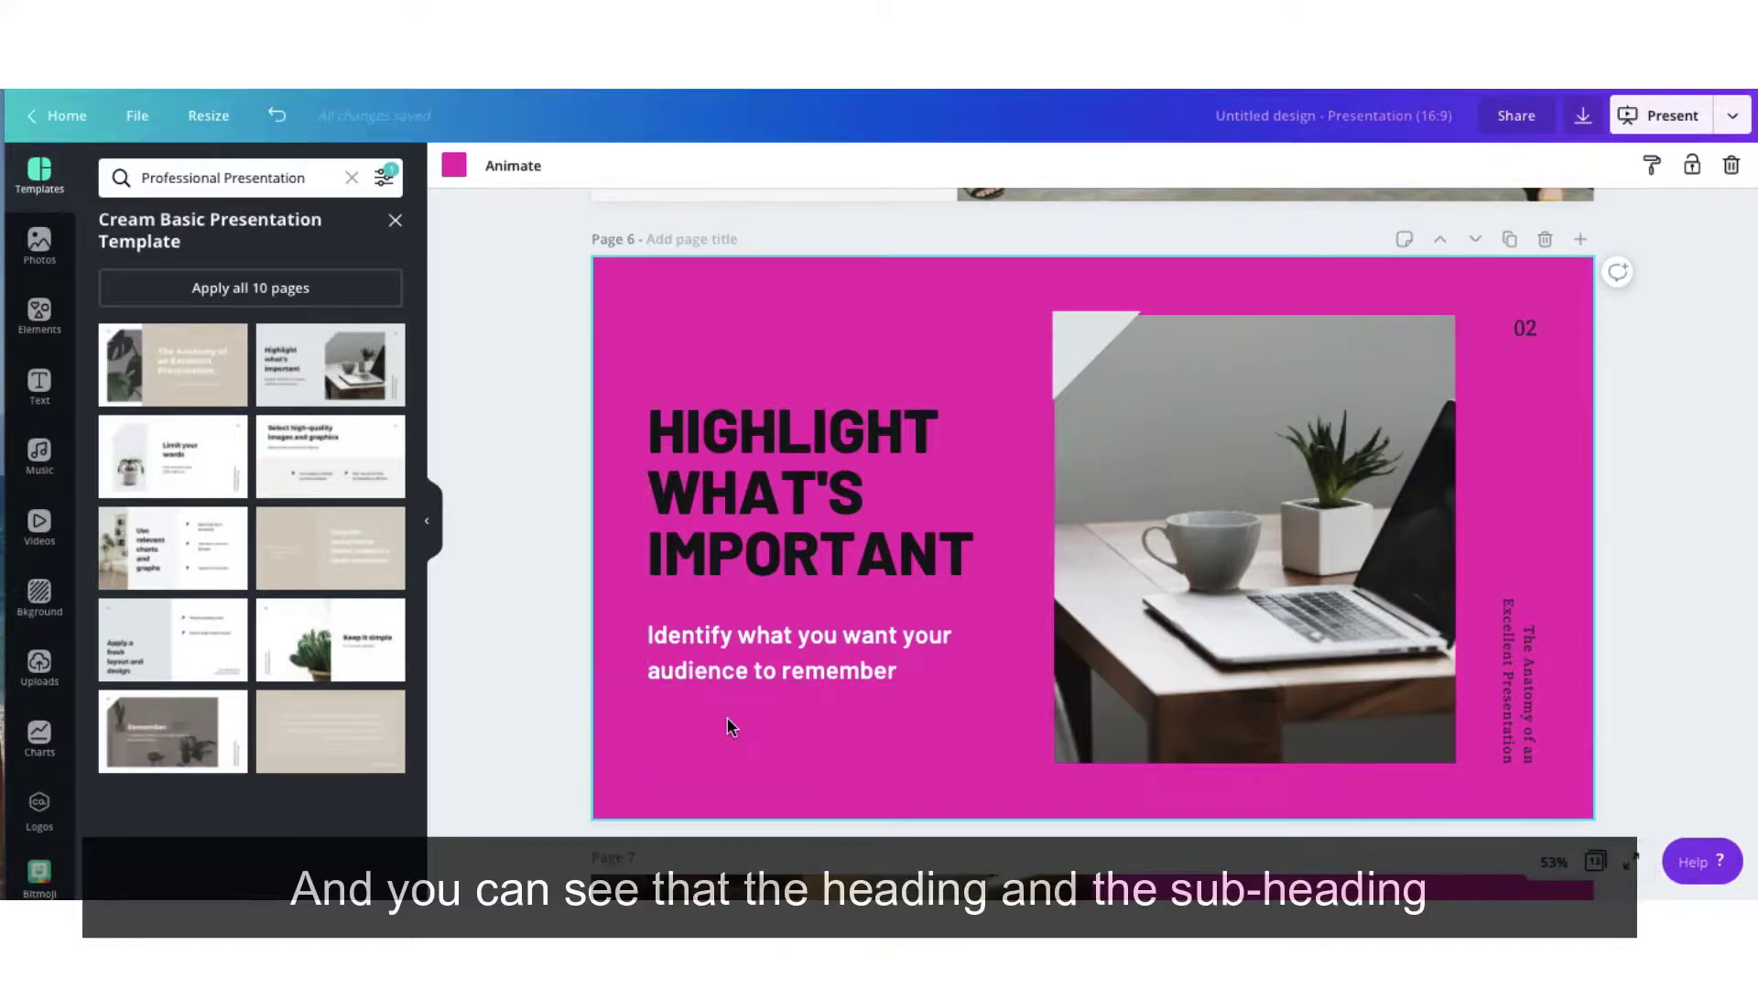
Step: Compare the text styling of pages 6 and 7, and select the body text in The Mission block as the style source
scroll(728, 727, "down", 5)
scroll(727, 716, "down", 3)
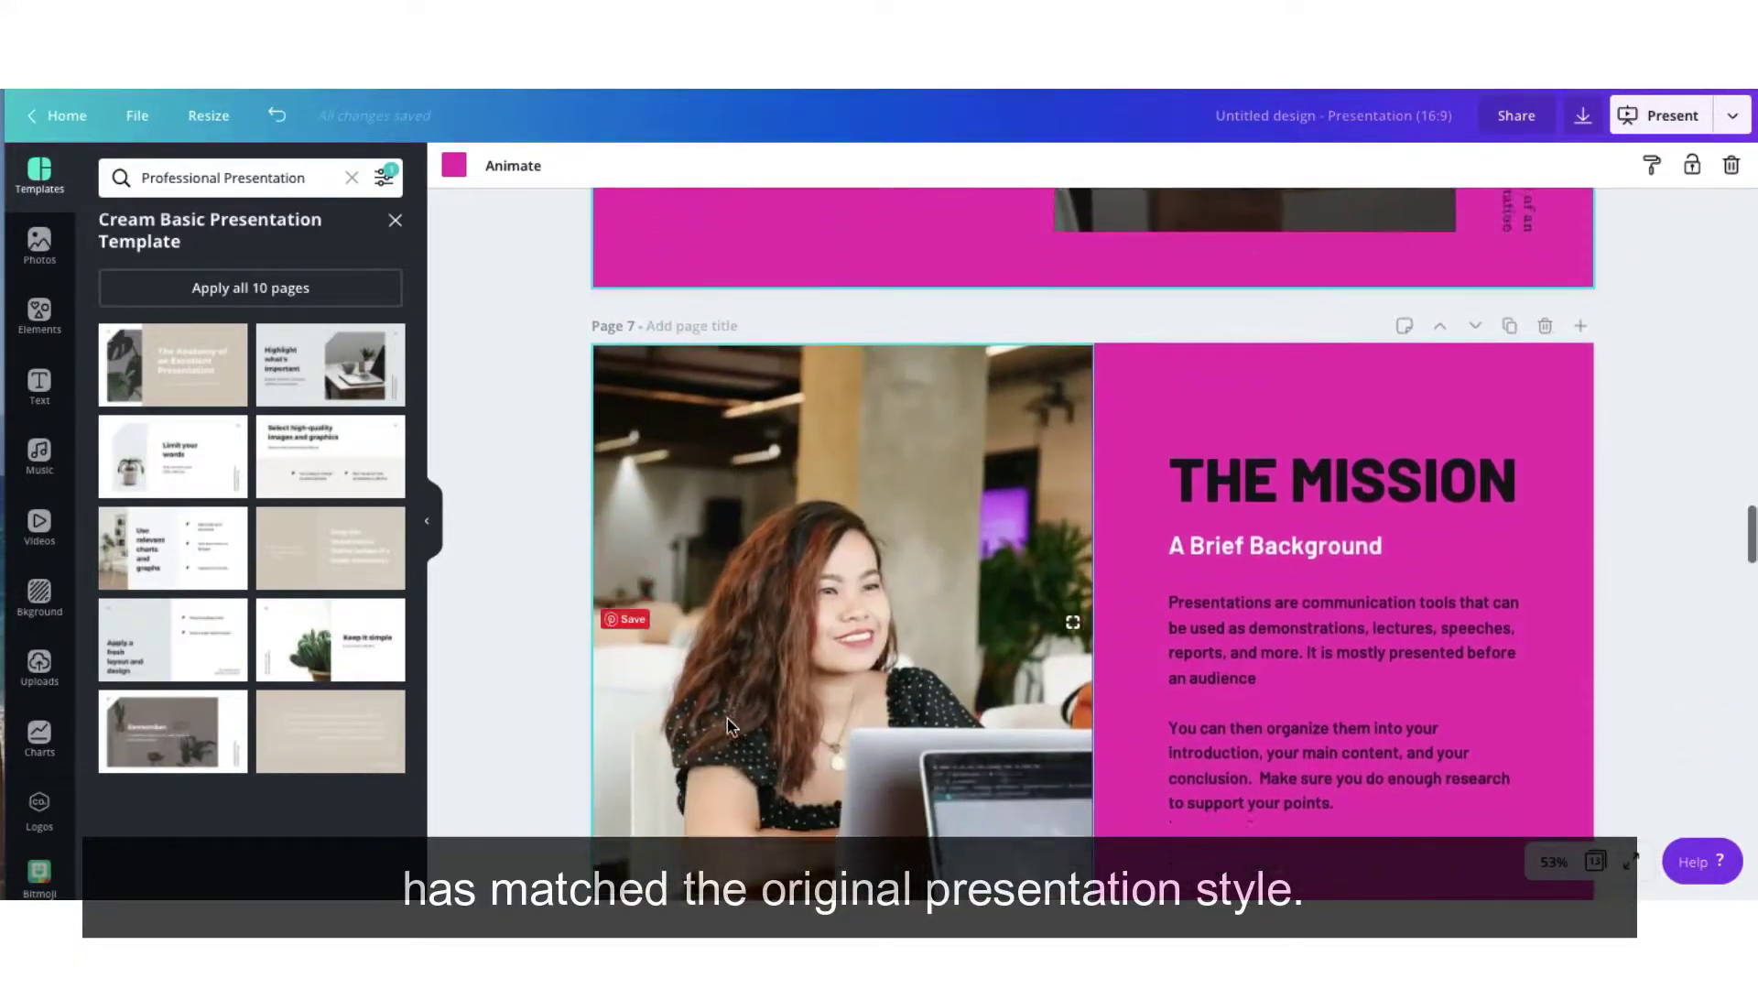
scroll(727, 717, "up", 2)
scroll(729, 726, "up", 5)
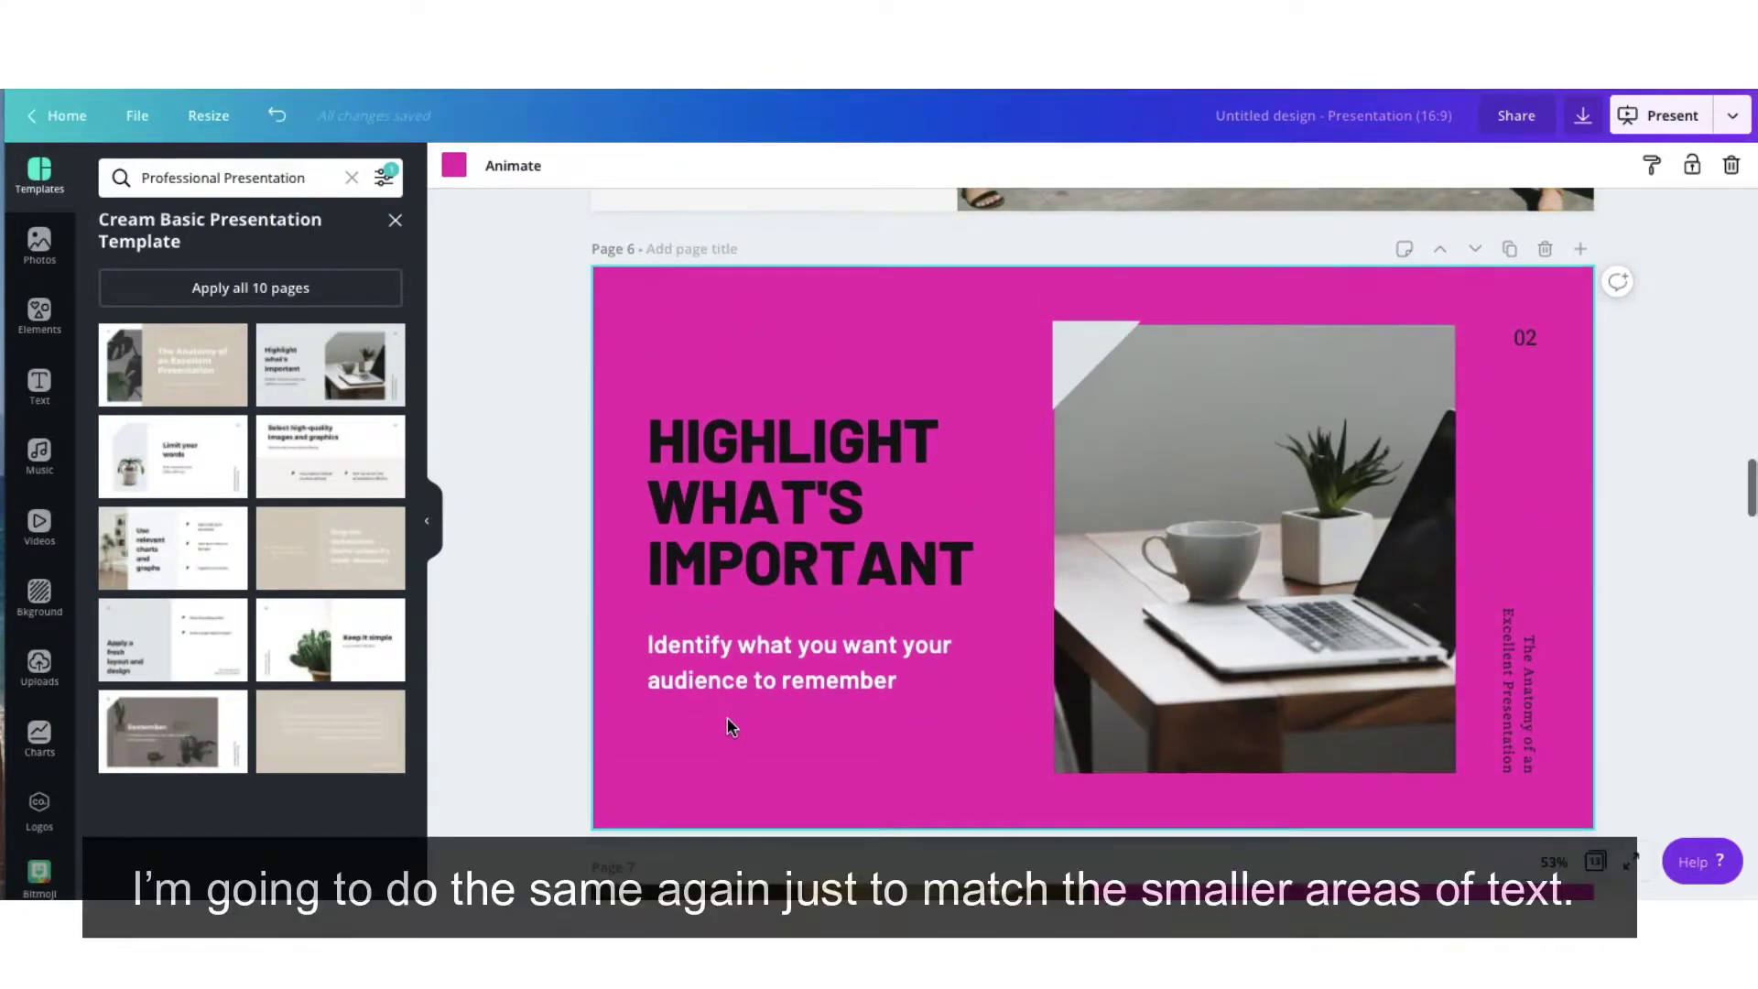
scroll(727, 717, "down", 5)
left_click(1227, 753)
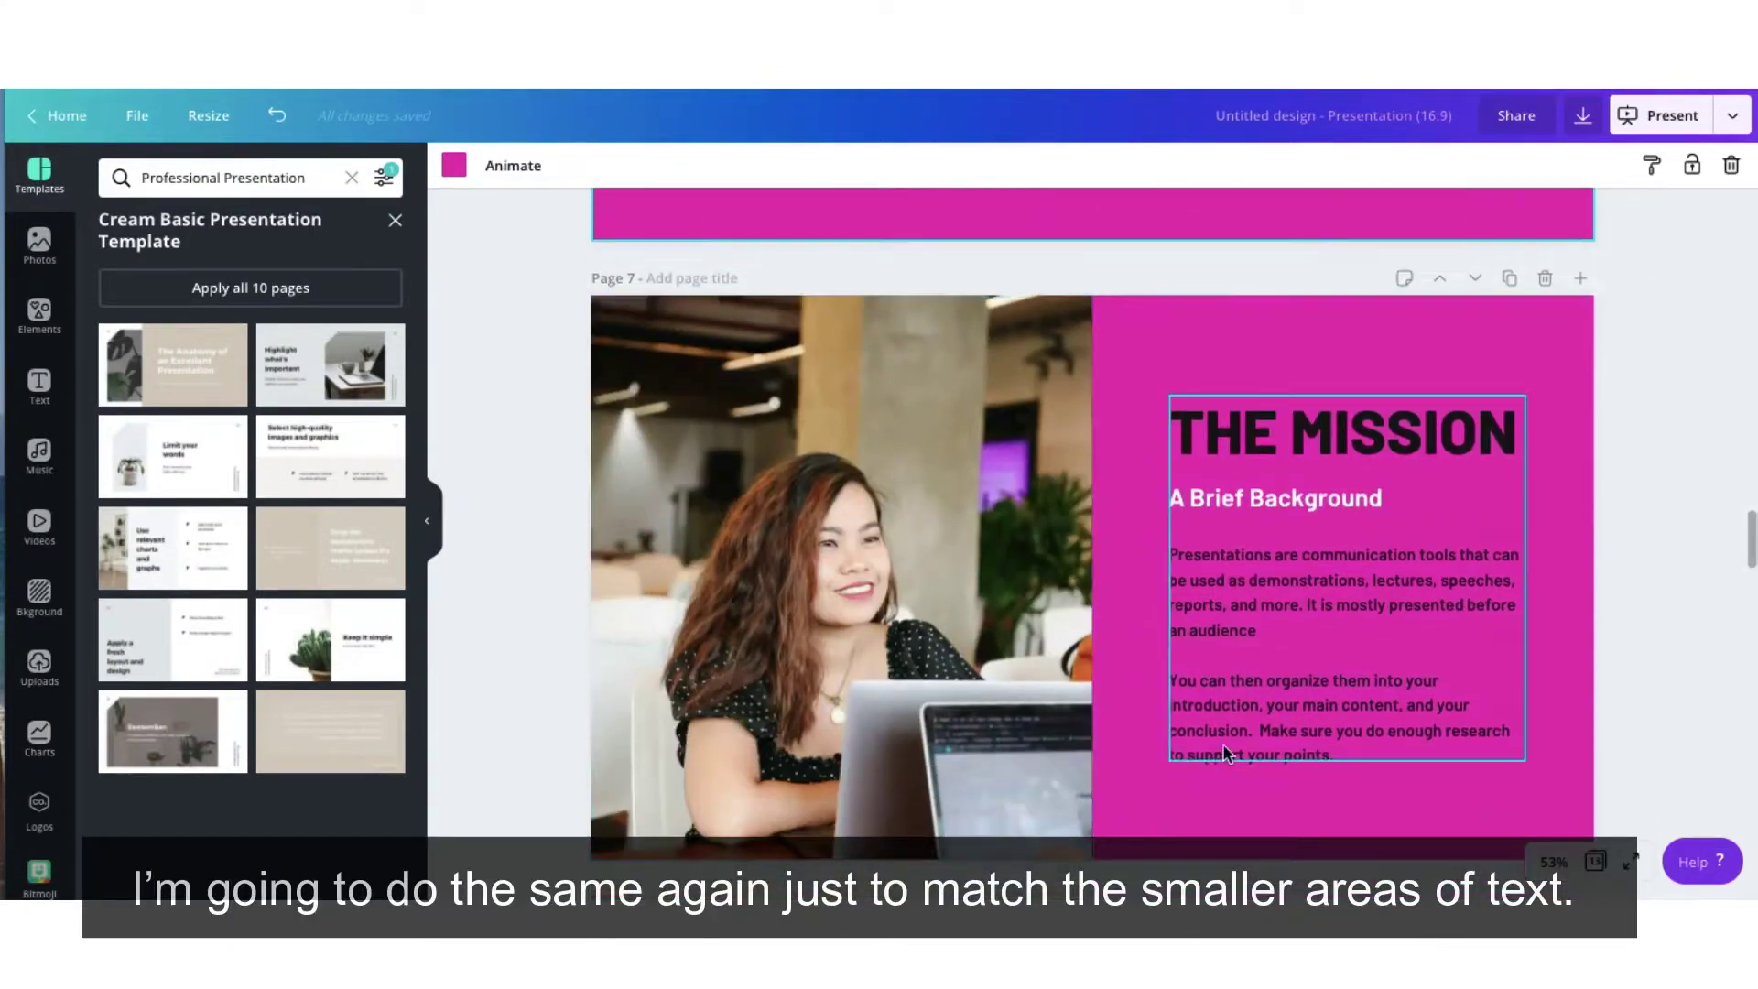